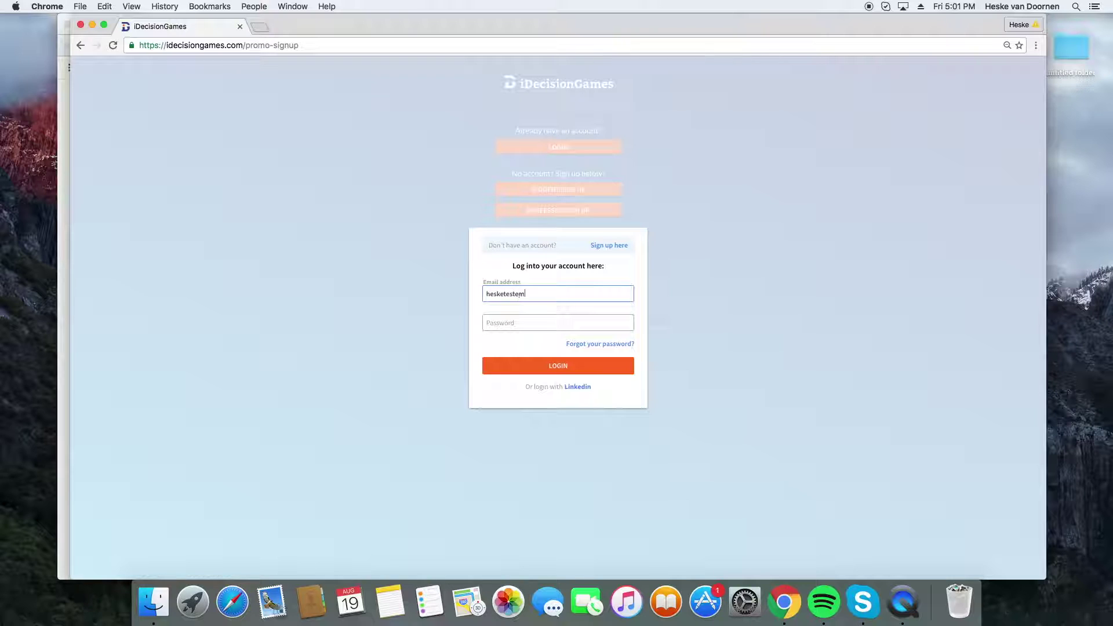
- Log in to the professor account with its email and password
key("Tab")
type("•••••••")
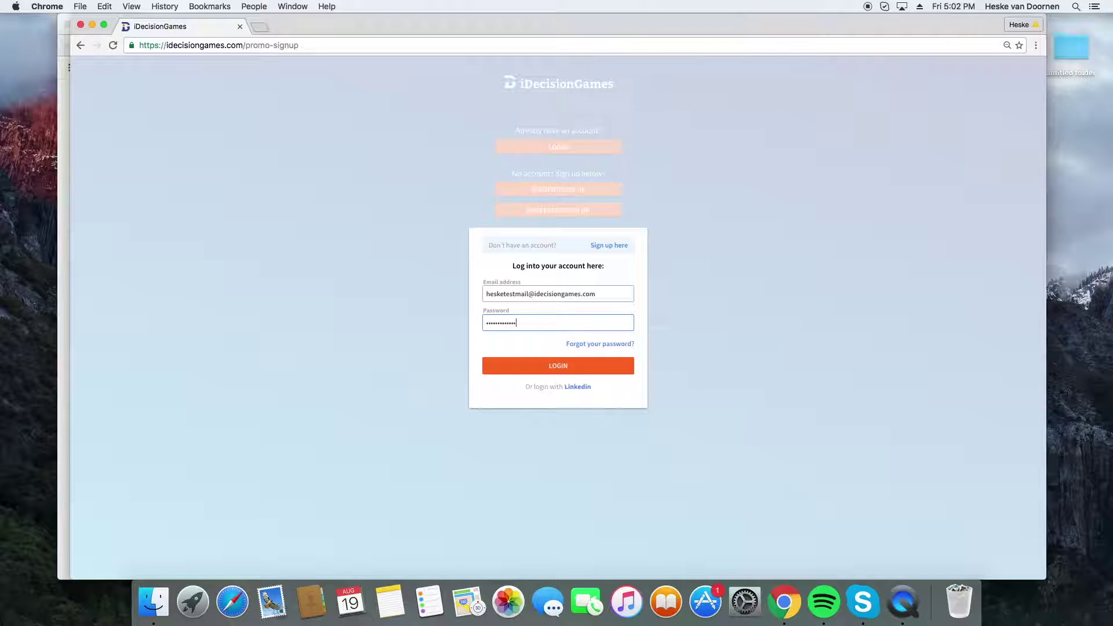
left_click(556, 366)
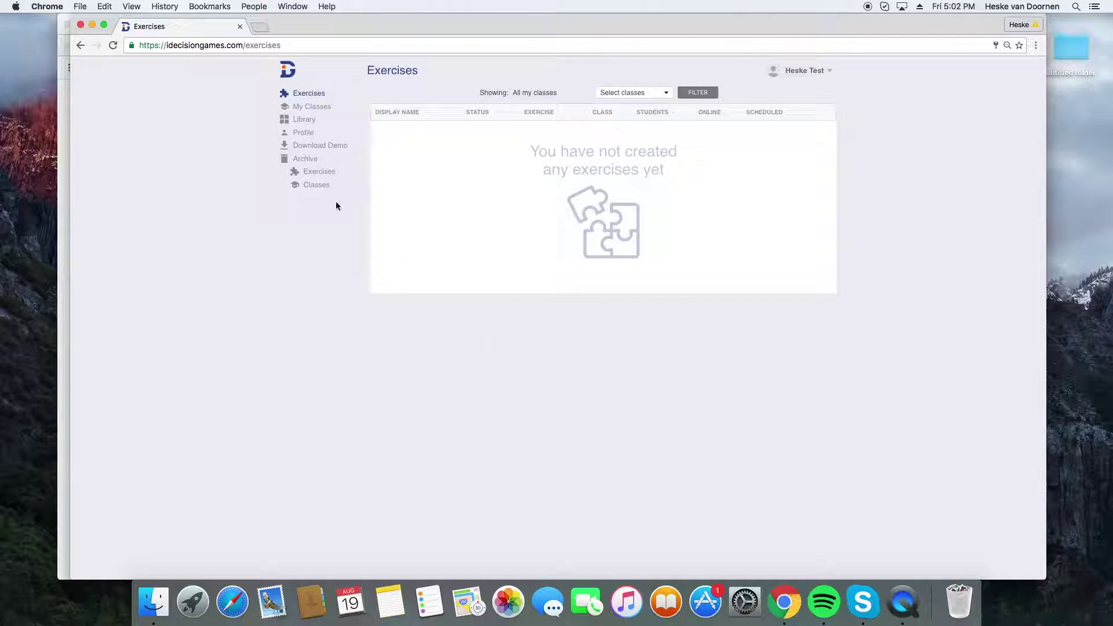
- Start downloading the Mac OS X demo from the side menu's Download demo options
left_click(317, 111)
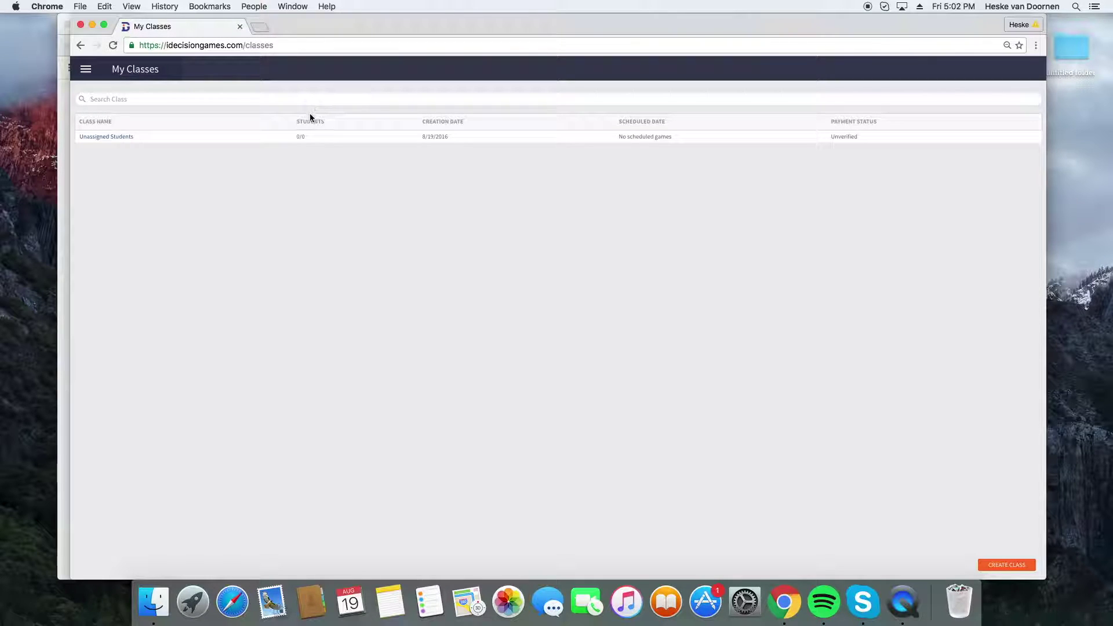
left_click(86, 70)
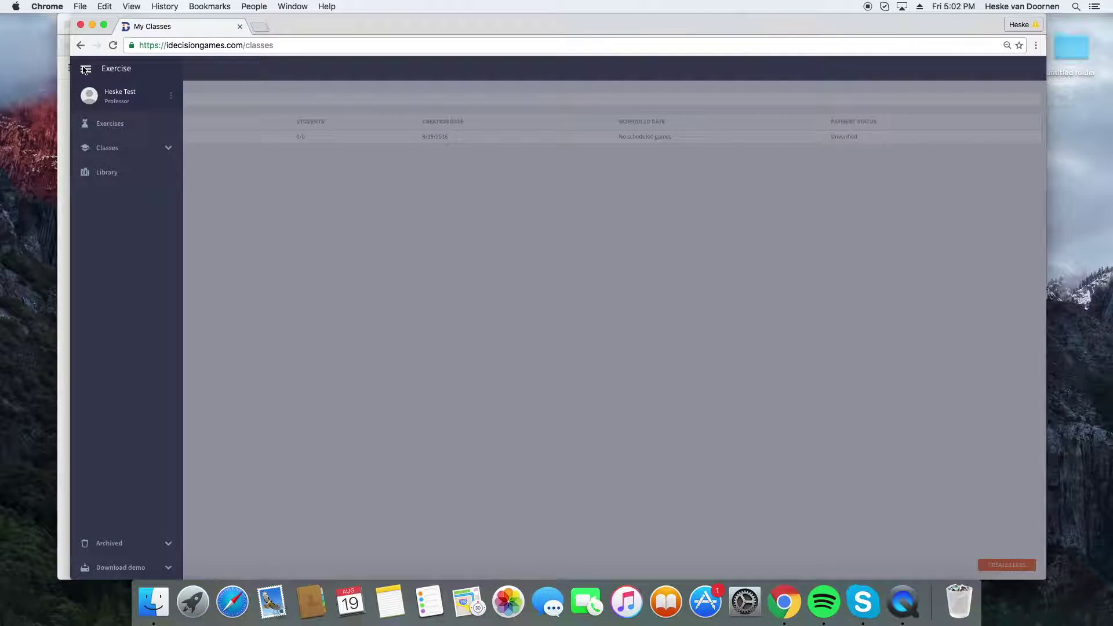
left_click(128, 568)
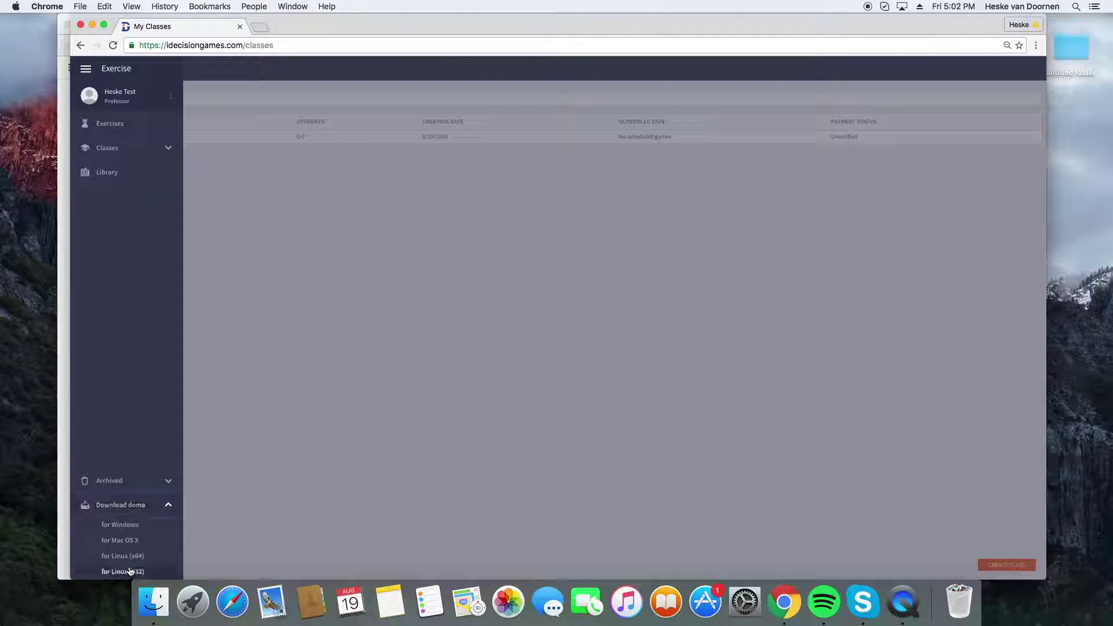
left_click(122, 540)
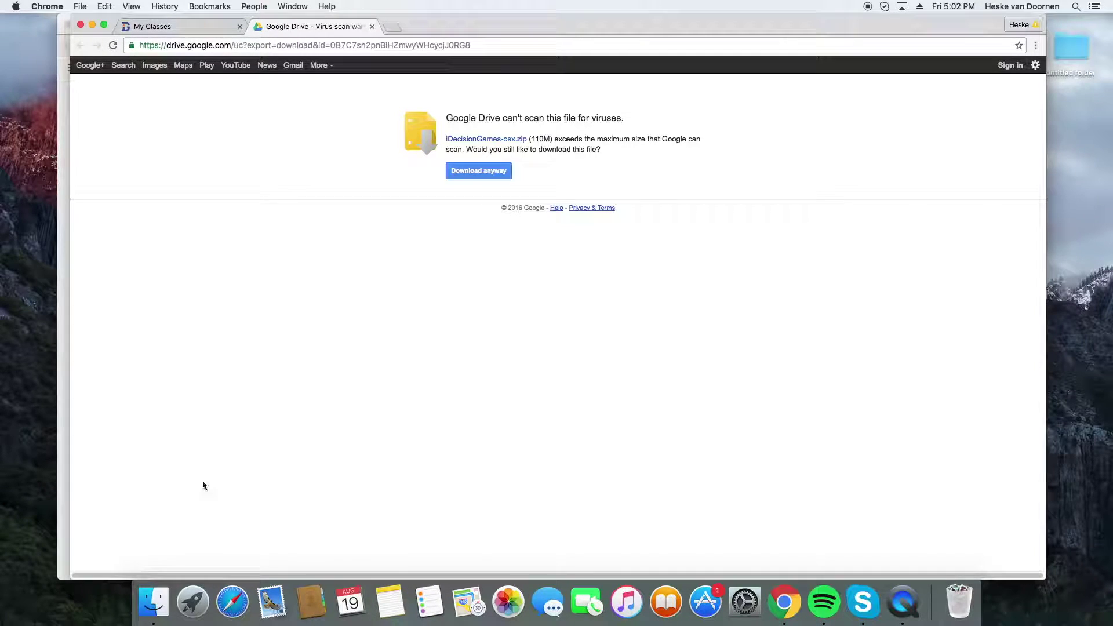
- Download iDecisionGames-osx.zip past the virus-scan warning and open it to unpack
left_click(481, 172)
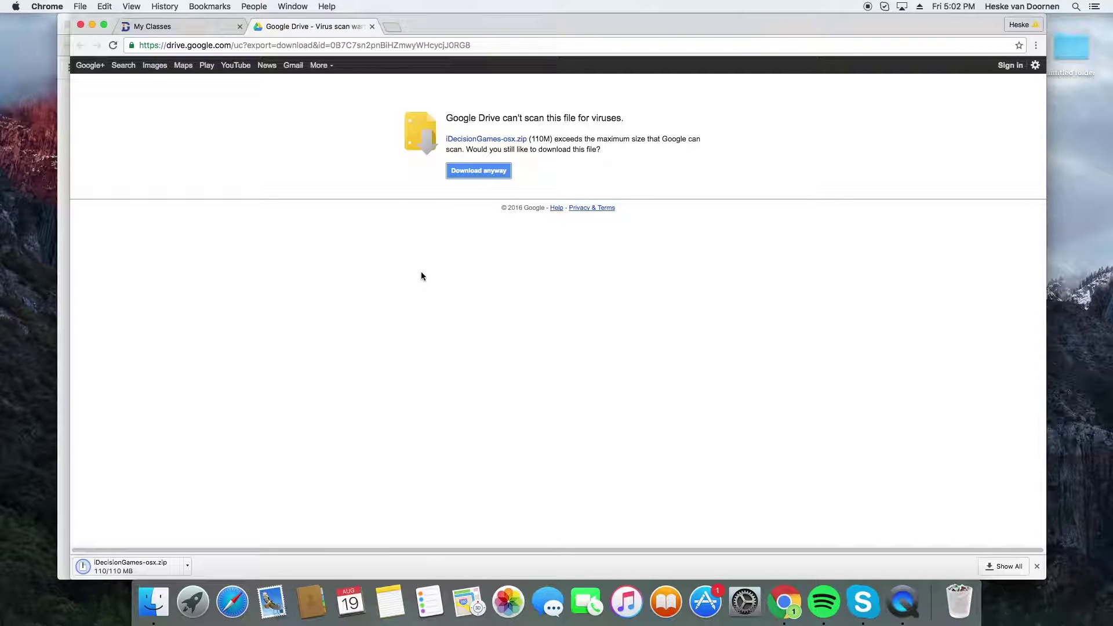
left_click(187, 566)
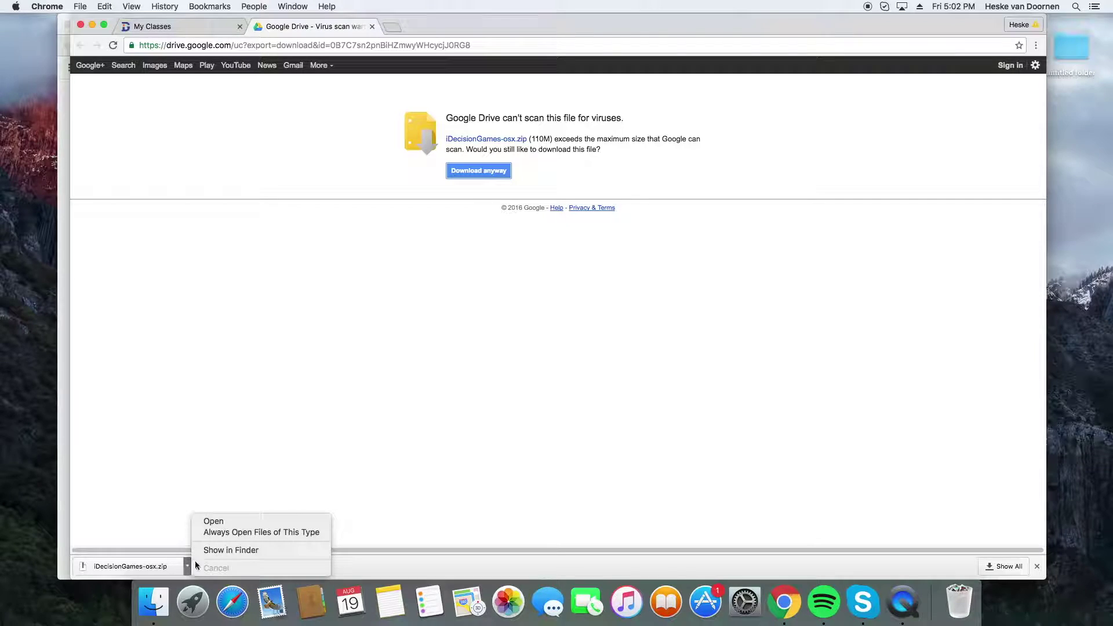
left_click(213, 520)
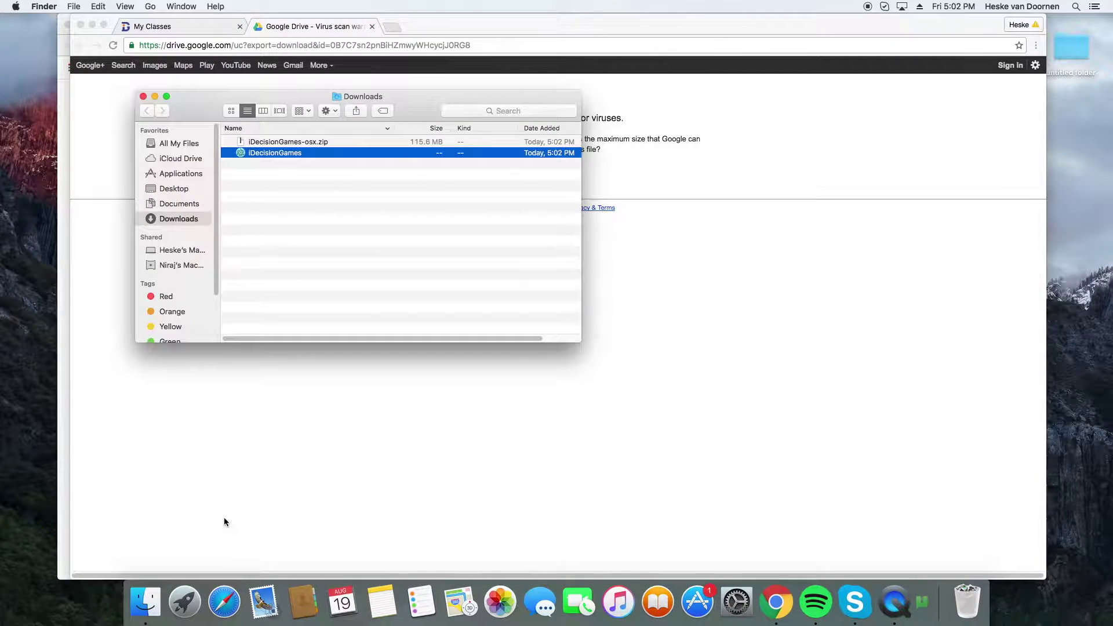
- Launch iDecisionGames from Downloads and approve opening the Internet-downloaded app
double_click(293, 155)
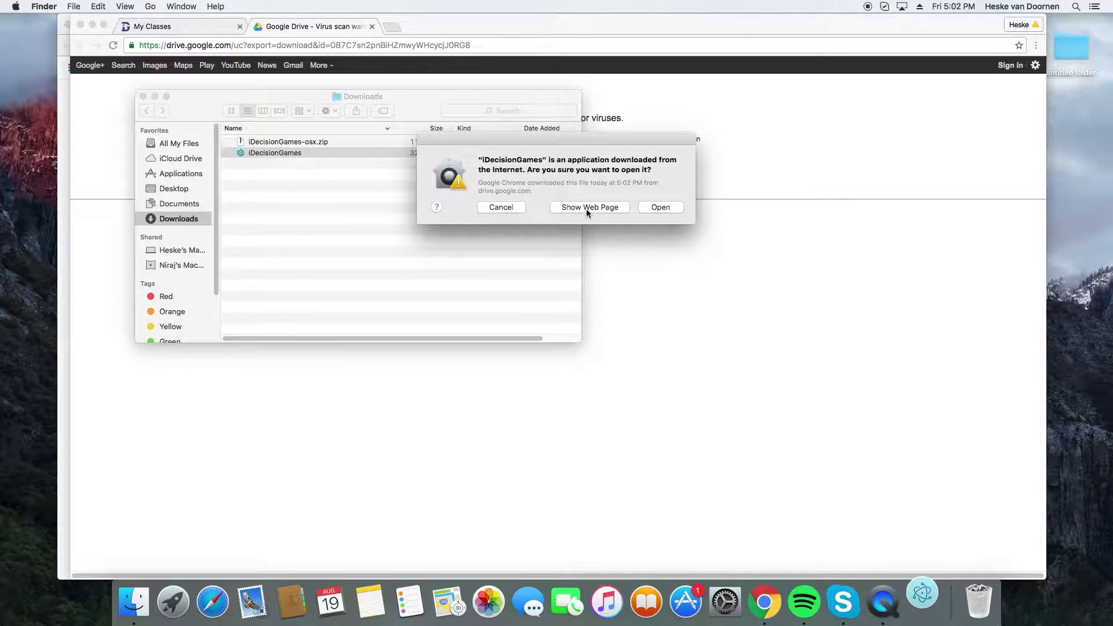
left_click(658, 207)
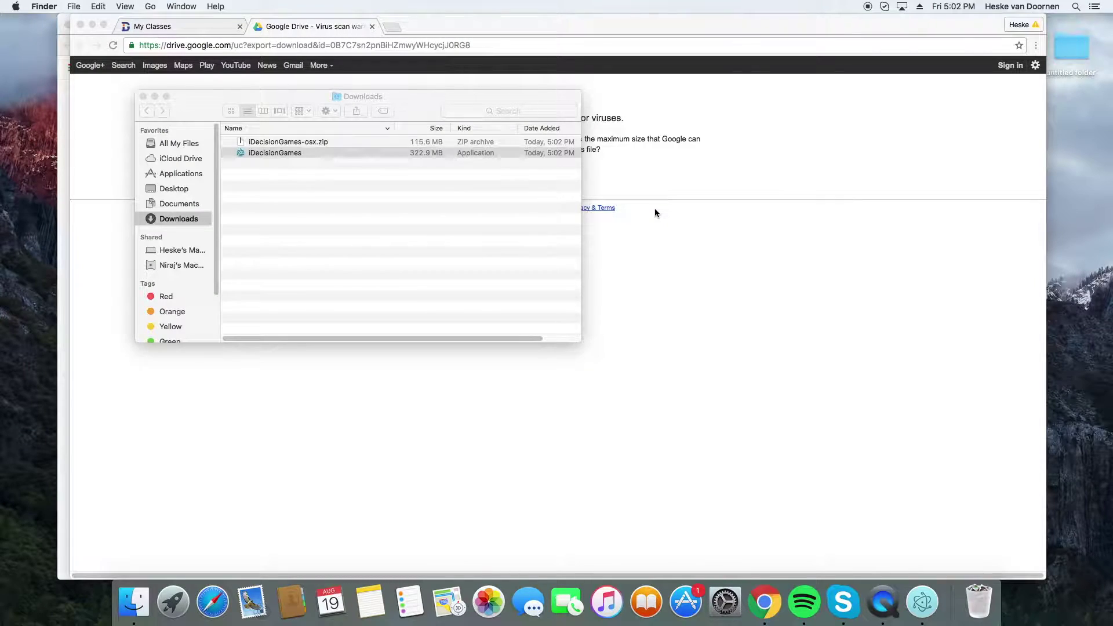
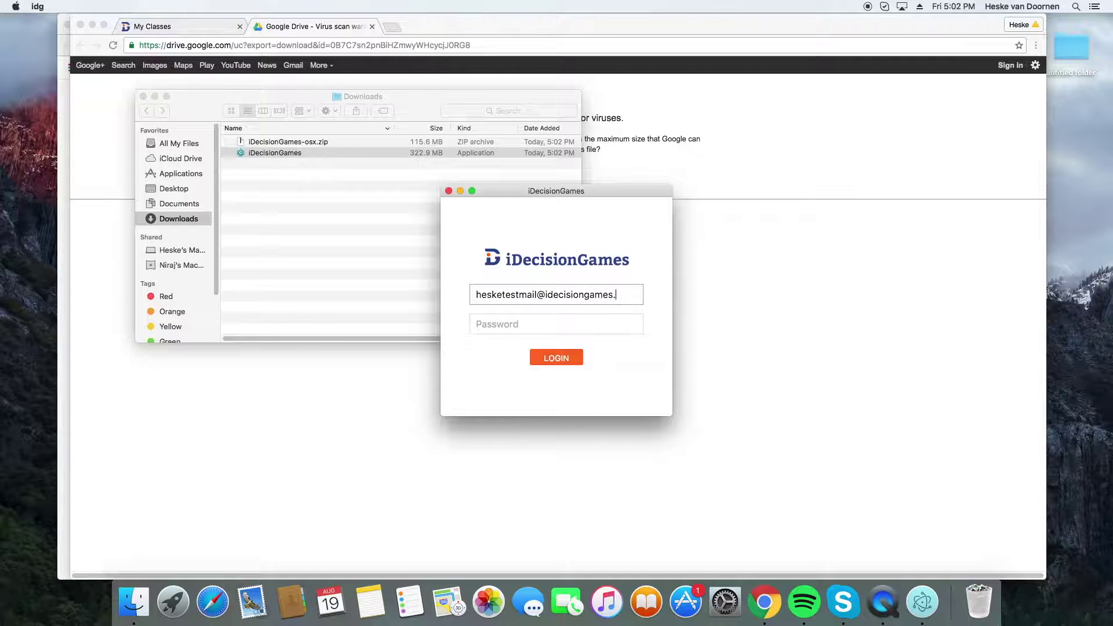
- Sign in to the desktop demo with the account email and password
key("Tab")
type("p")
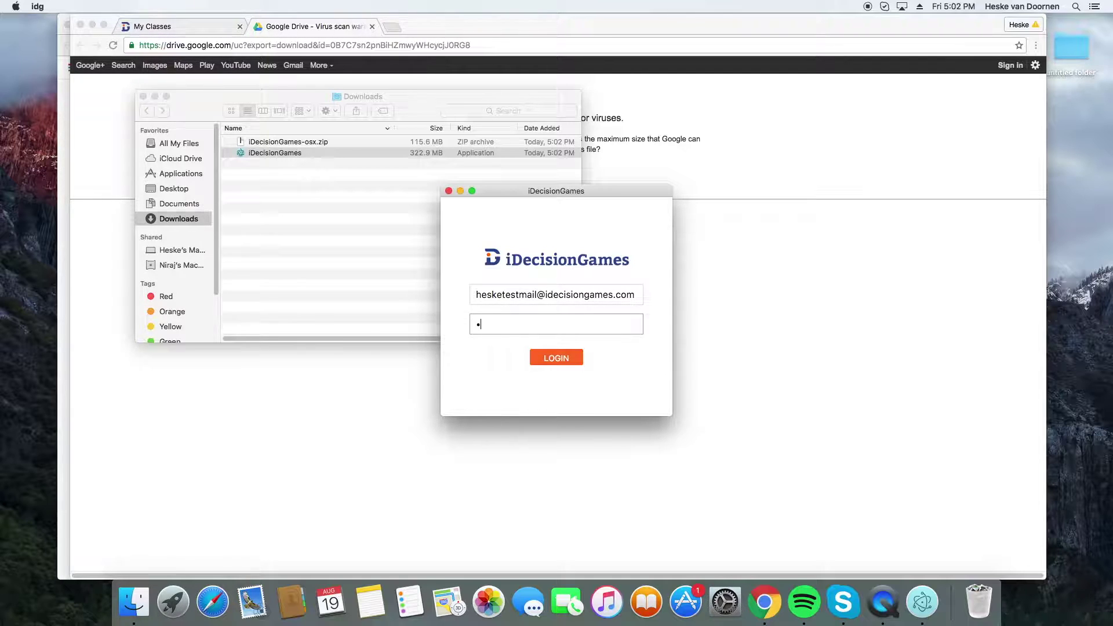
key("Return")
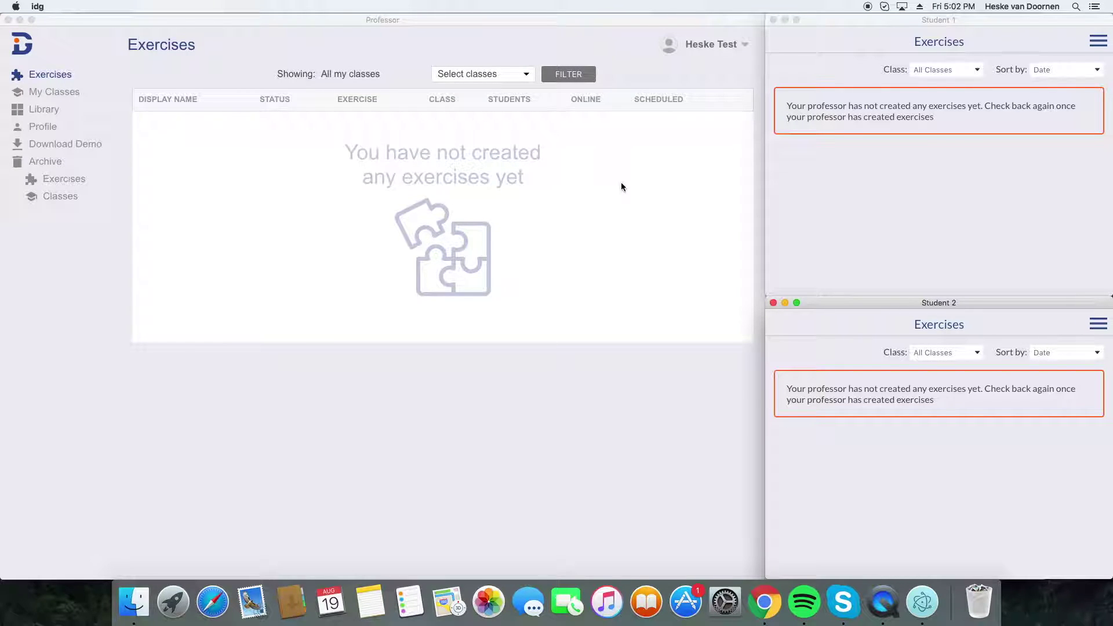
- Search the library for 'used car' and create an exercise from Used Car (v3)
left_click(49, 111)
left_click(49, 111)
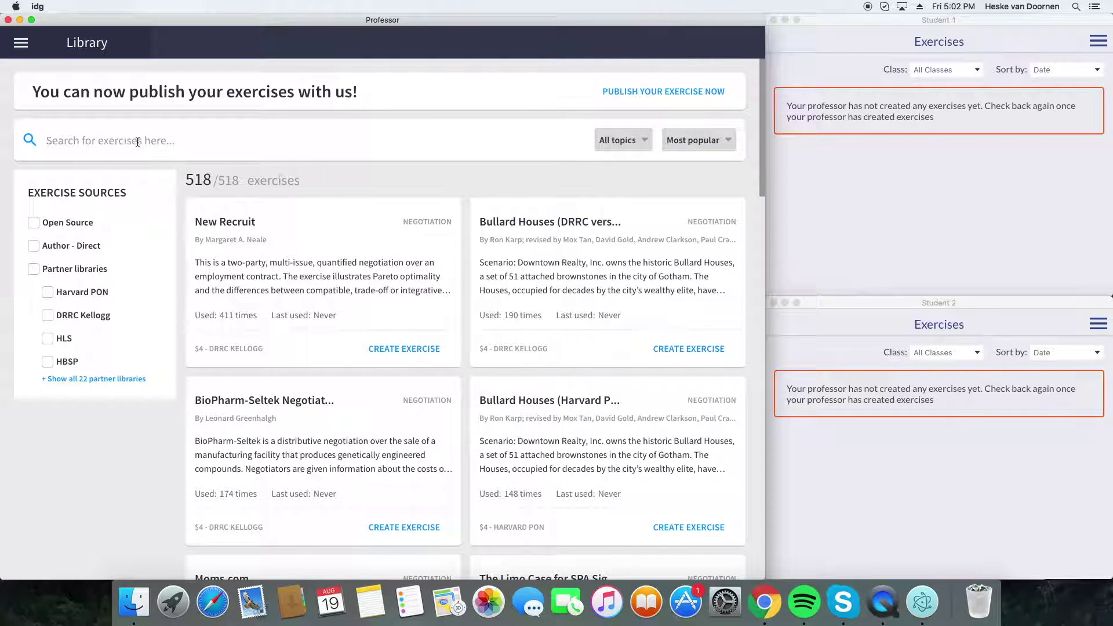
type("used car")
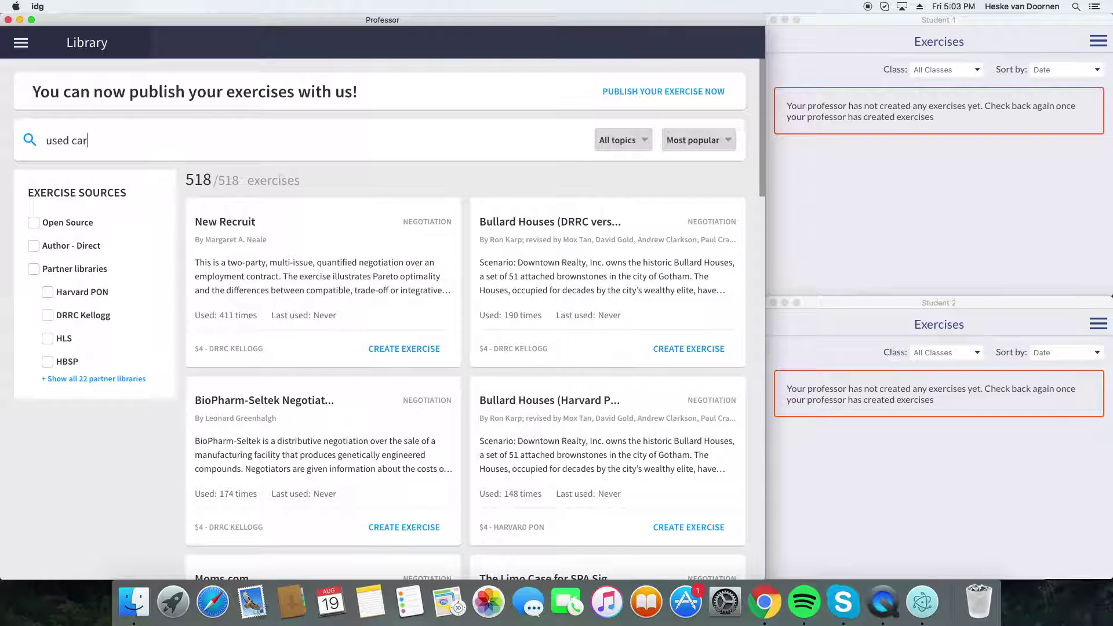
key("Return")
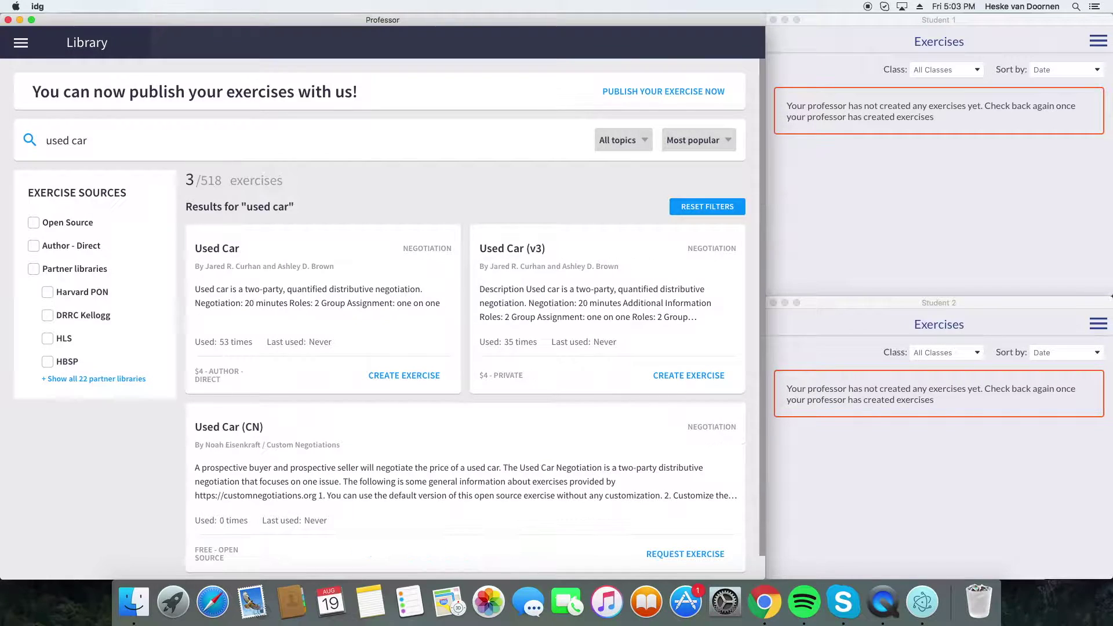
left_click(507, 248)
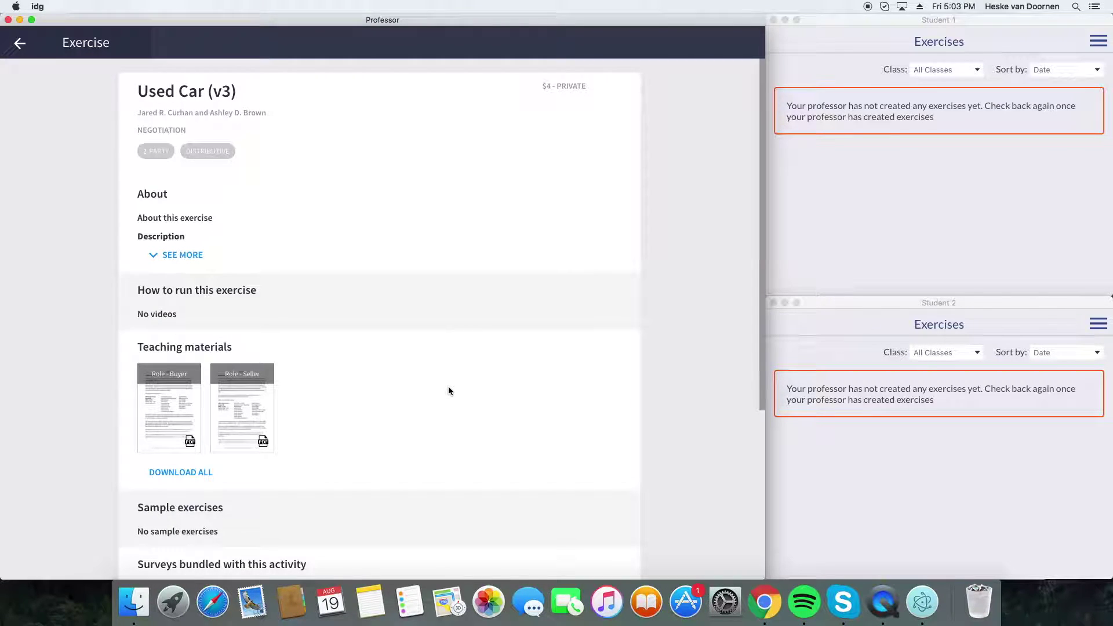
scroll(450, 388, "down", 5)
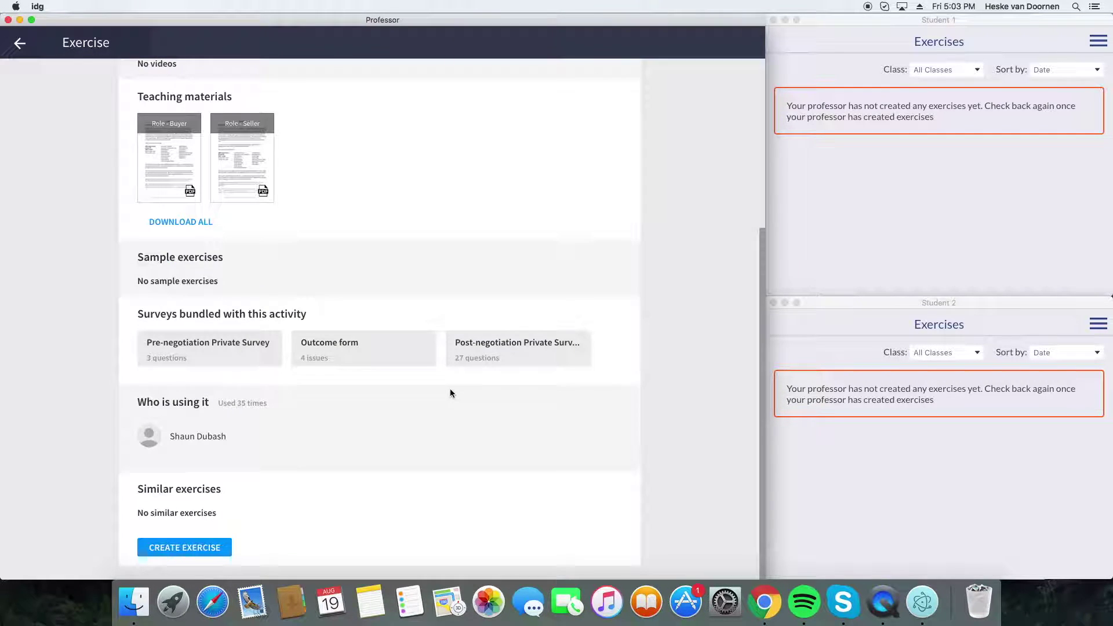
left_click(212, 547)
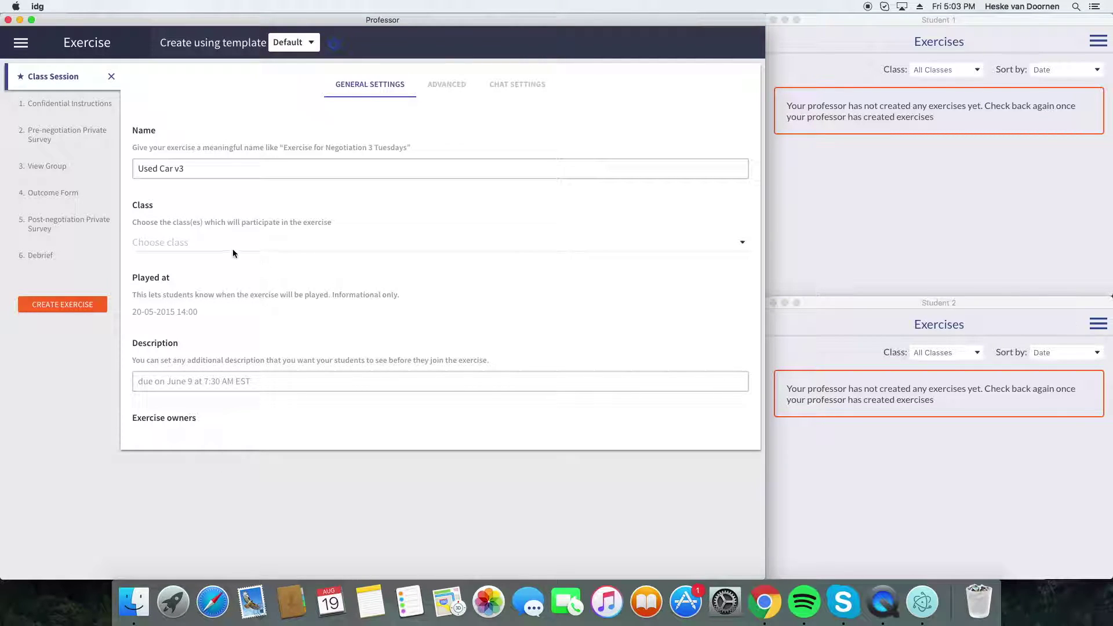
- Rename the exercise to 'Used Car v3 DEMO PLAYER' and assign it to Demo Class
left_click(204, 170)
type("DEMO PLAE")
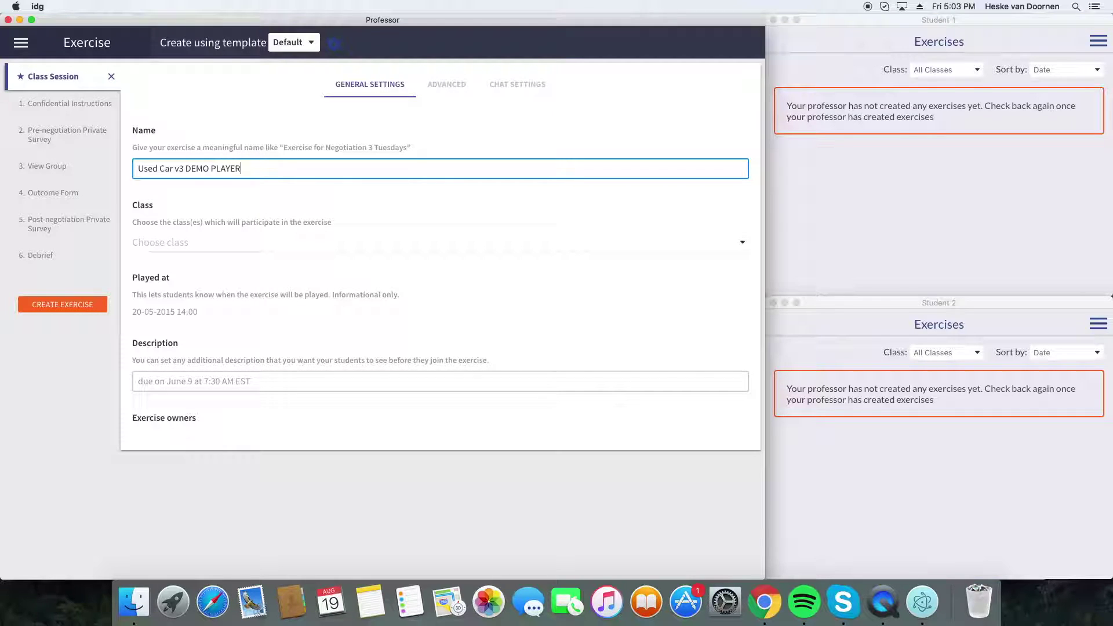
left_click(236, 232)
left_click(213, 294)
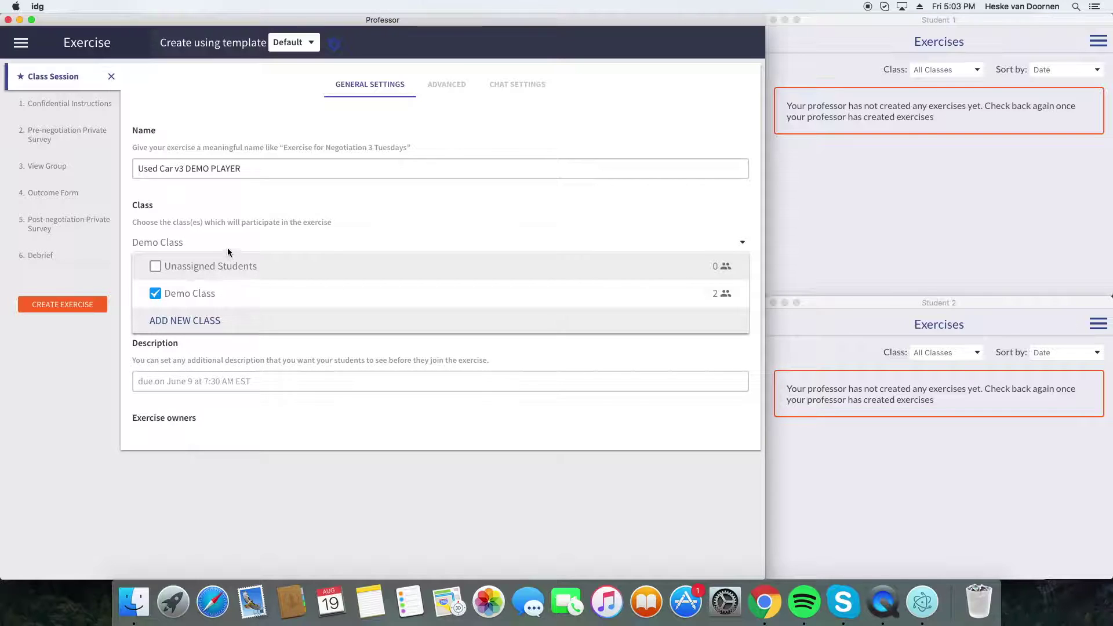
left_click(396, 225)
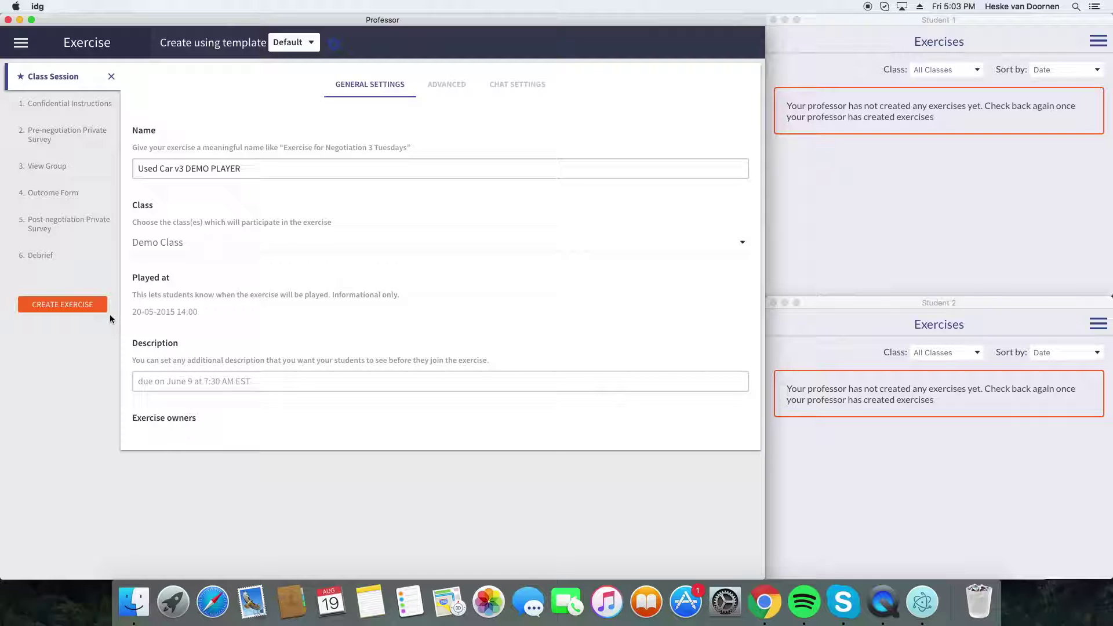
- Set the Played at date to 20 August 2016 and review the exercise details
left_click(82, 305)
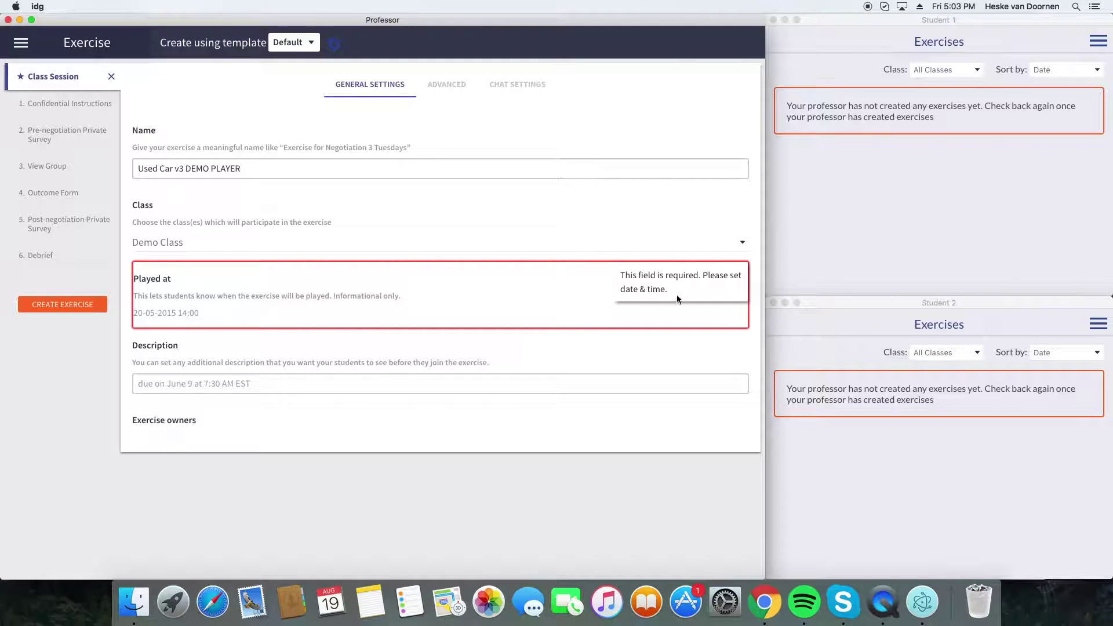
left_click(155, 312)
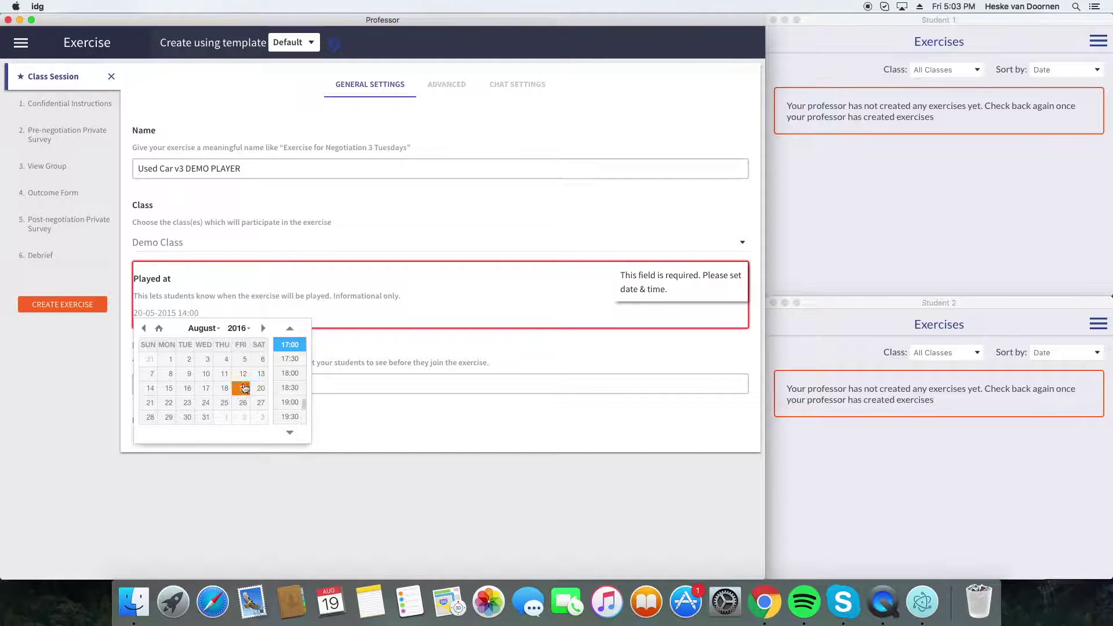
left_click(261, 392)
left_click(83, 308)
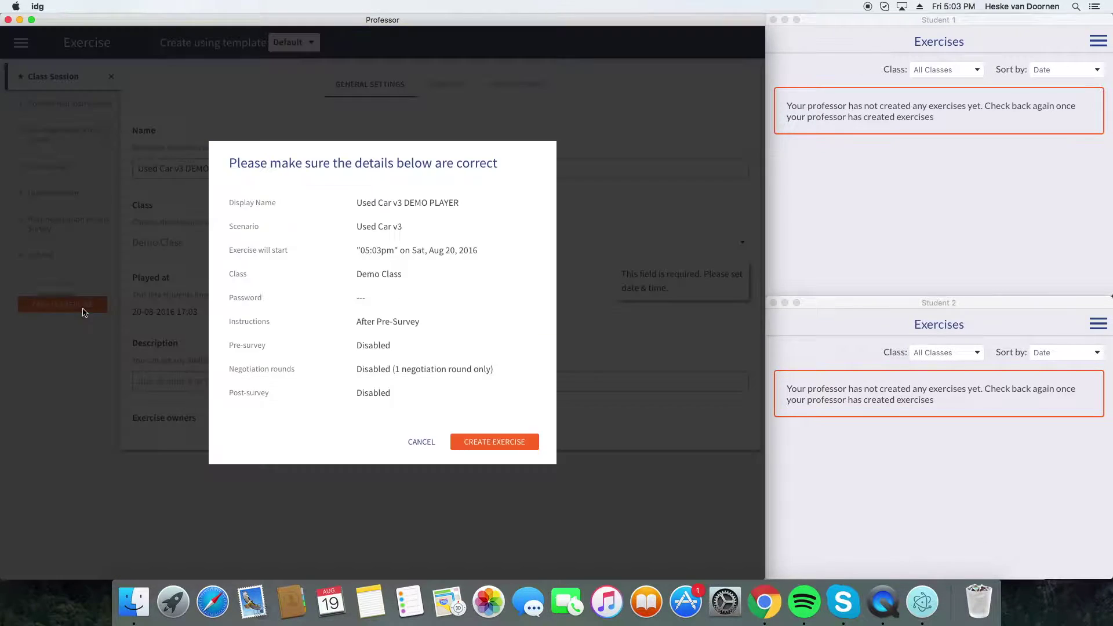
- Confirm creating the exercise and open Used Car v3 DEMO PLAYER in an enlarged window
left_click(521, 448)
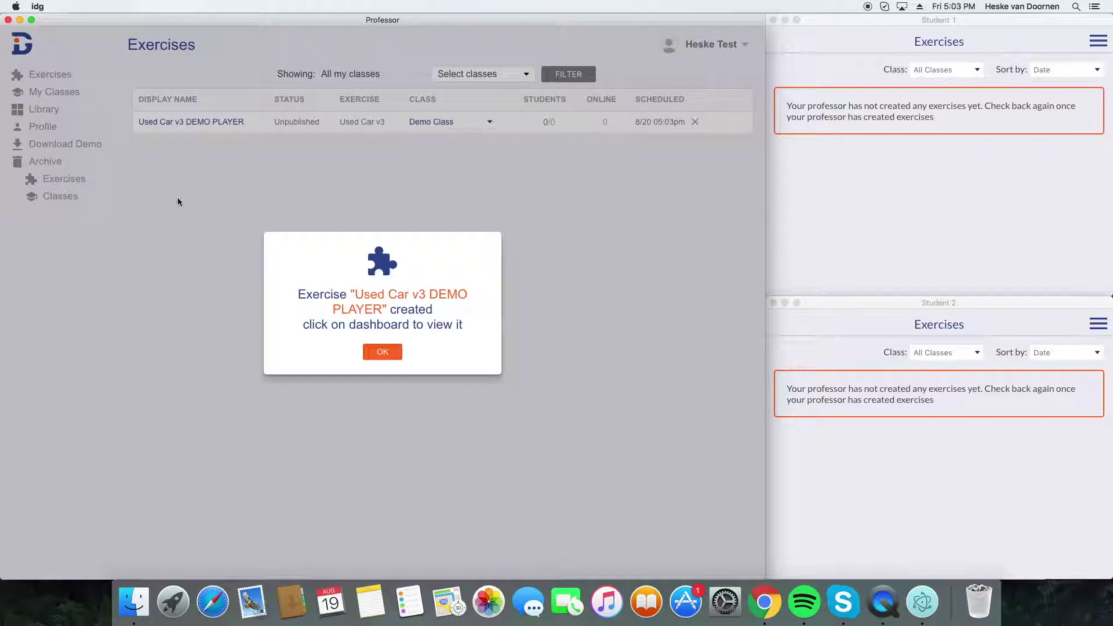
left_click(233, 196)
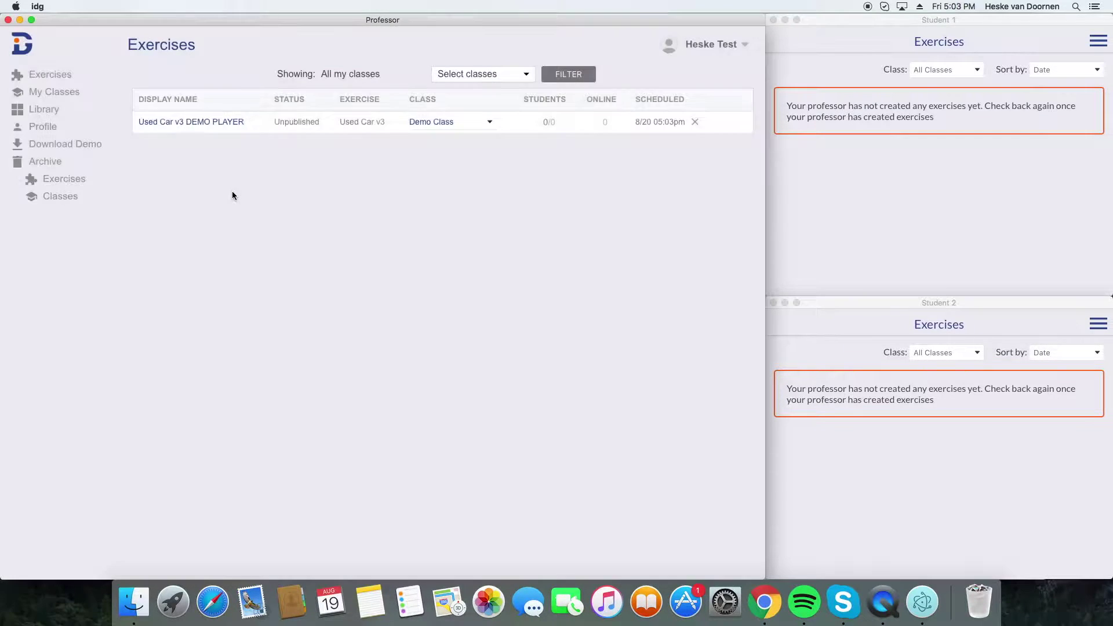
left_click(184, 122)
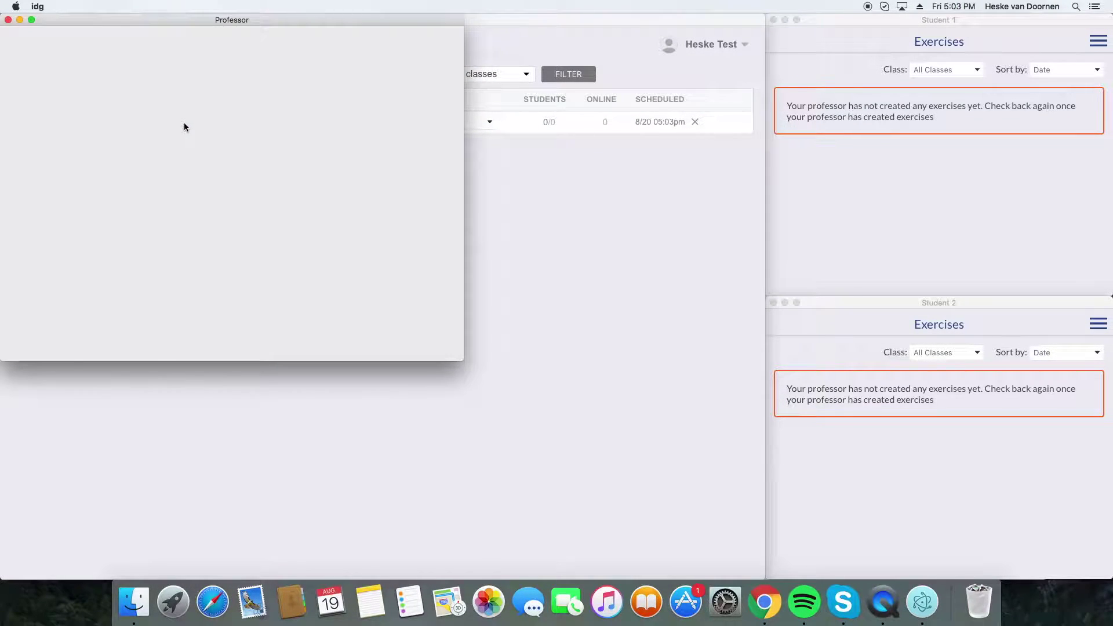
left_click_drag(462, 359, 726, 497)
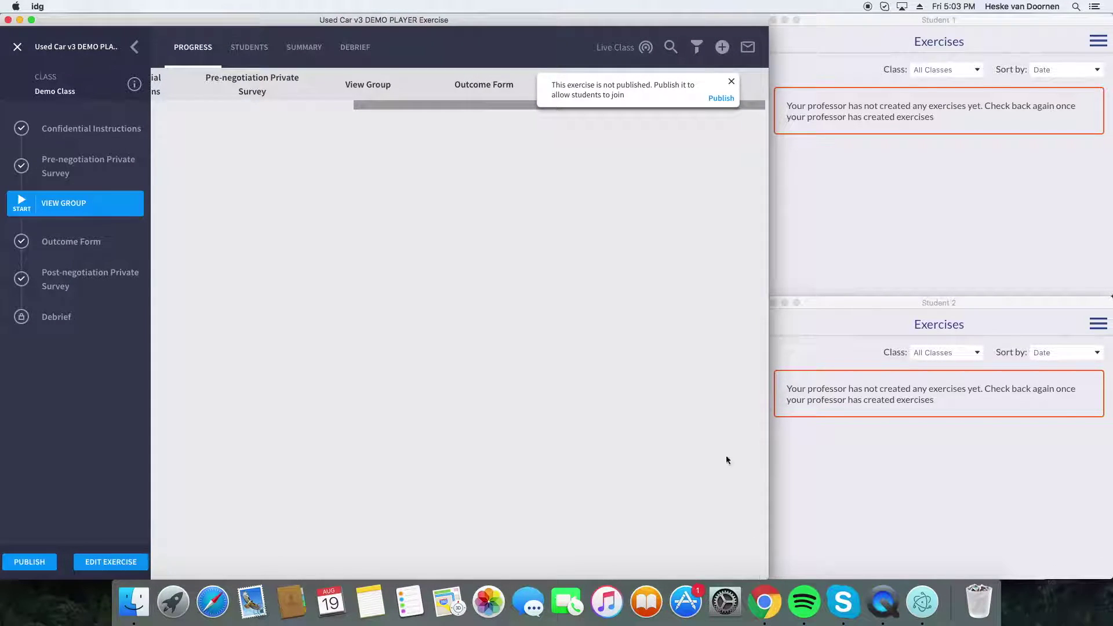
left_click(730, 81)
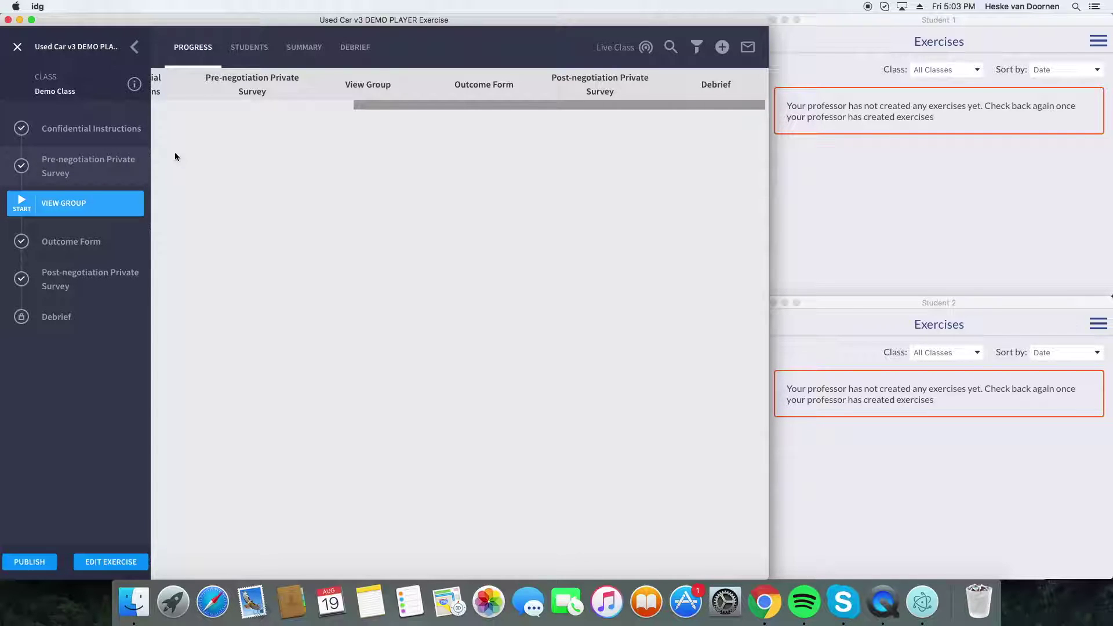
- Review the survey and roles-and-instructions step settings, then publish the exercise
left_click(274, 104)
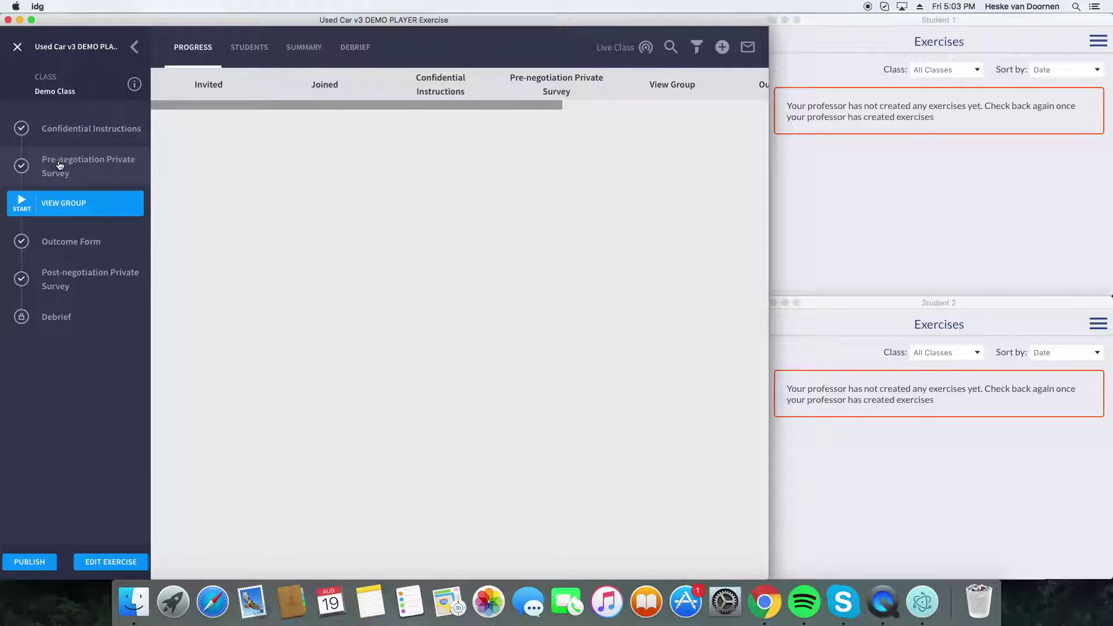
left_click(66, 142)
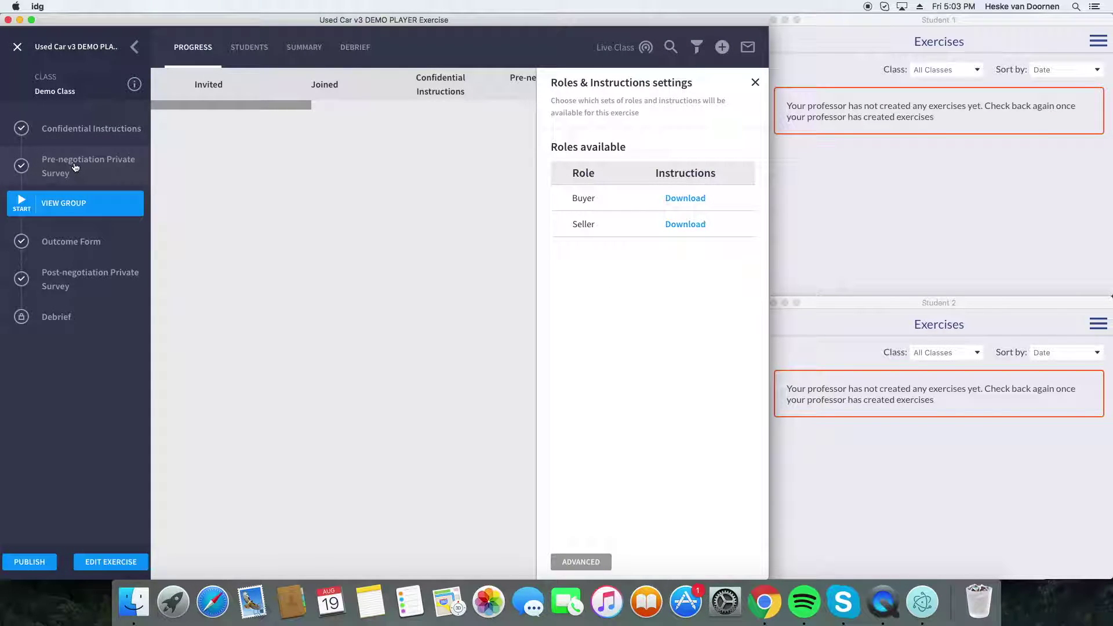
left_click(74, 168)
left_click(74, 139)
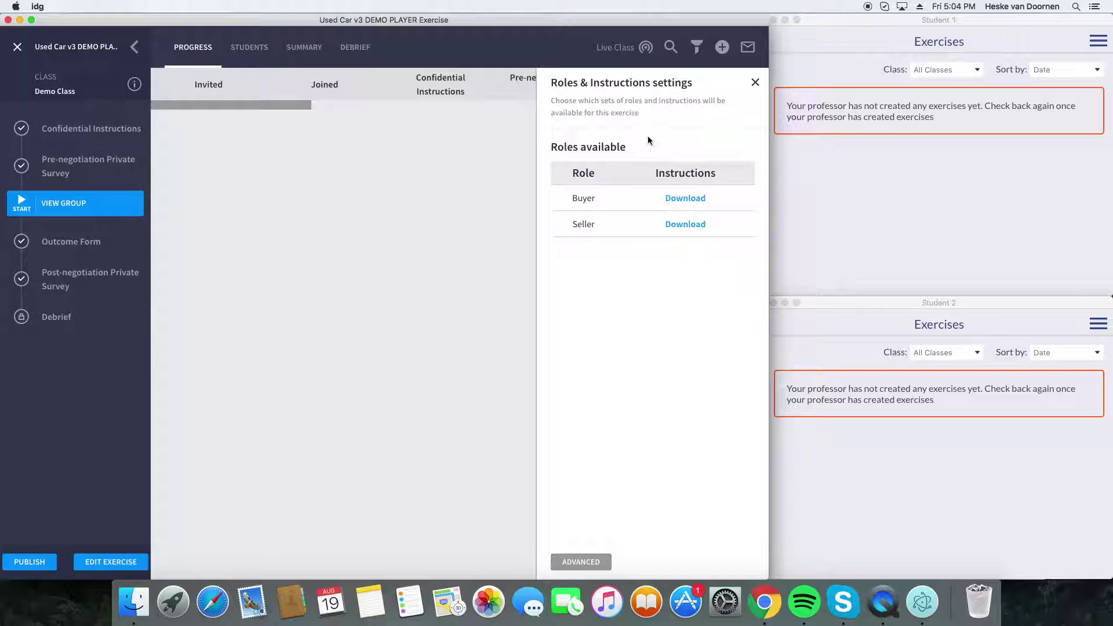
left_click(755, 82)
left_click(48, 565)
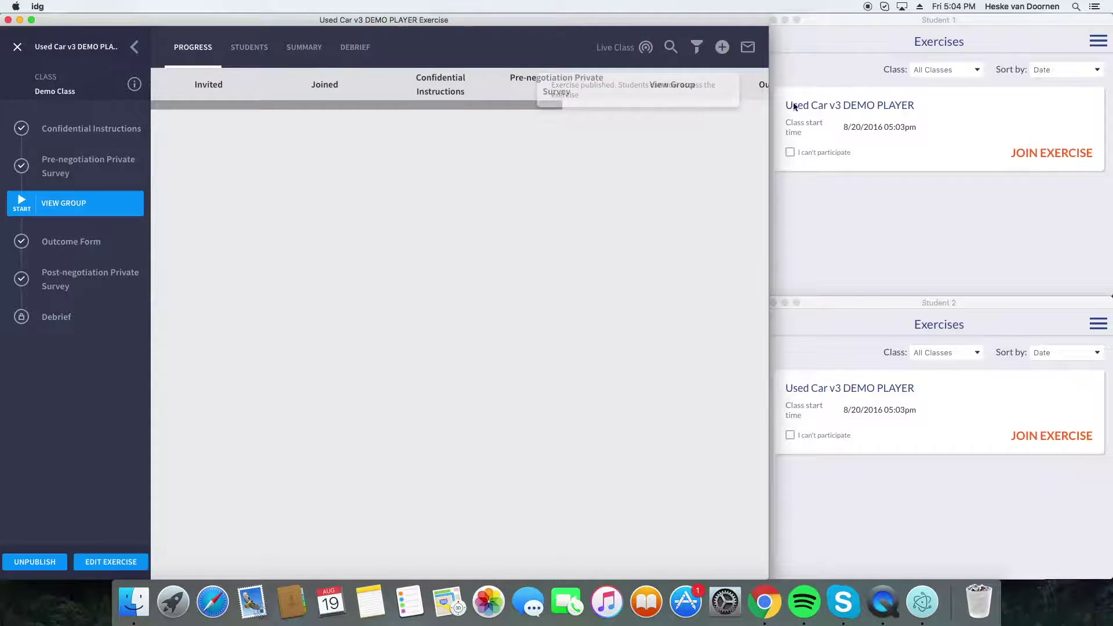
- Join the exercise as both Student 1 and Student 2
left_click(886, 229)
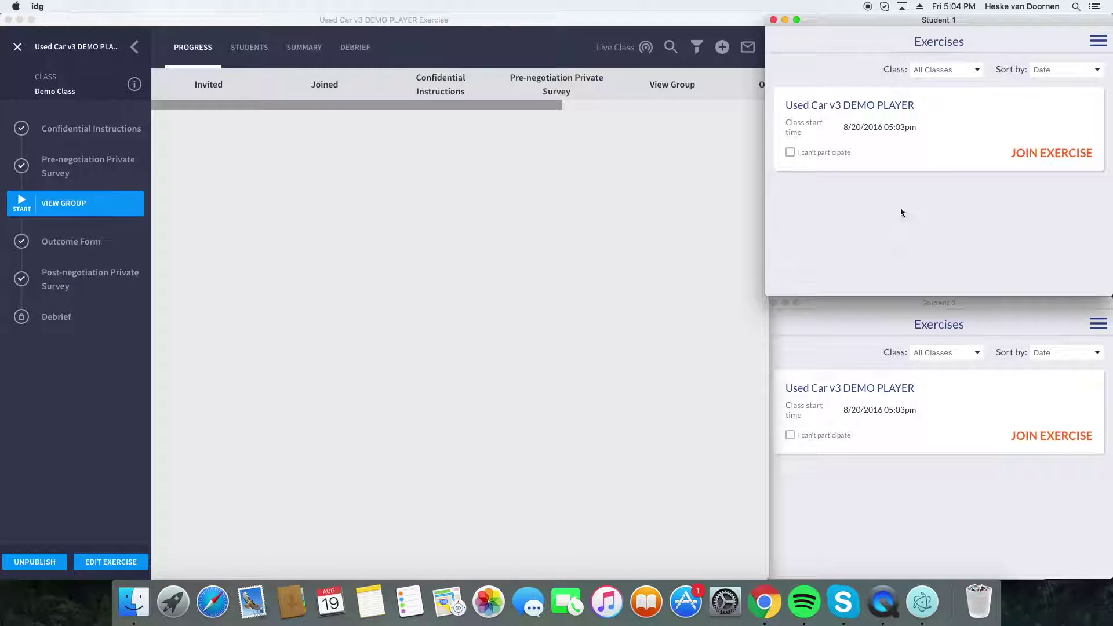
left_click(1043, 163)
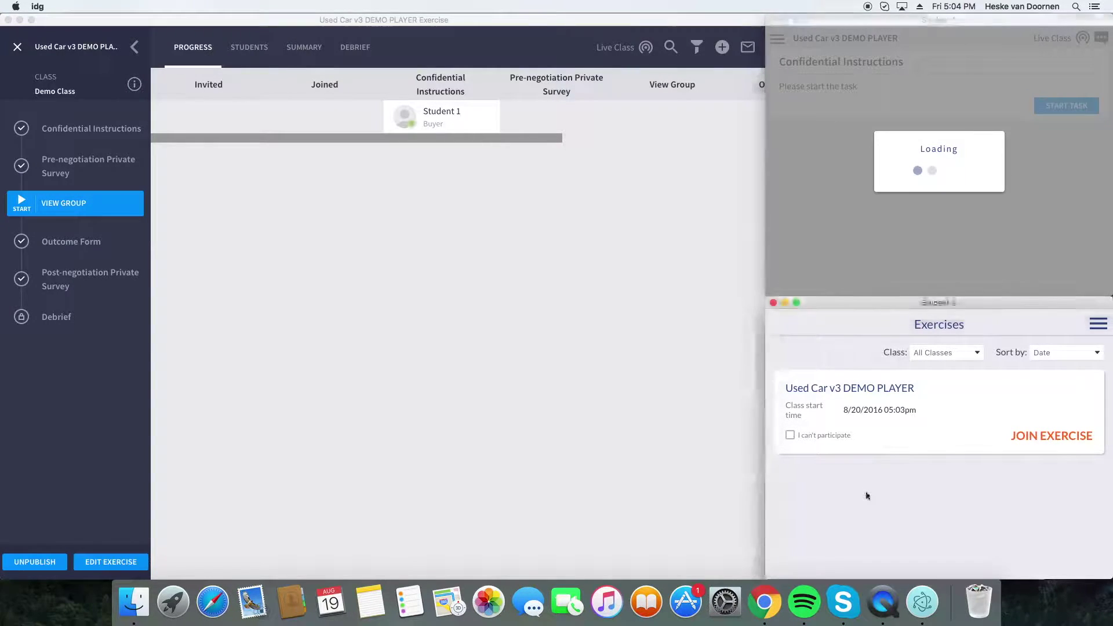
left_click(1044, 436)
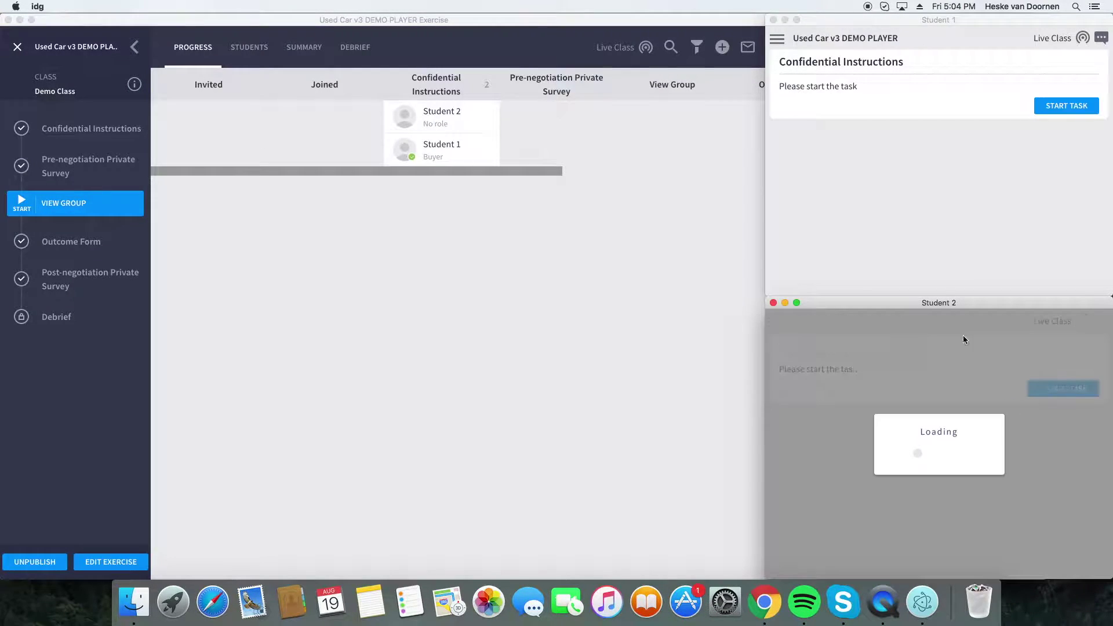
left_click(944, 244)
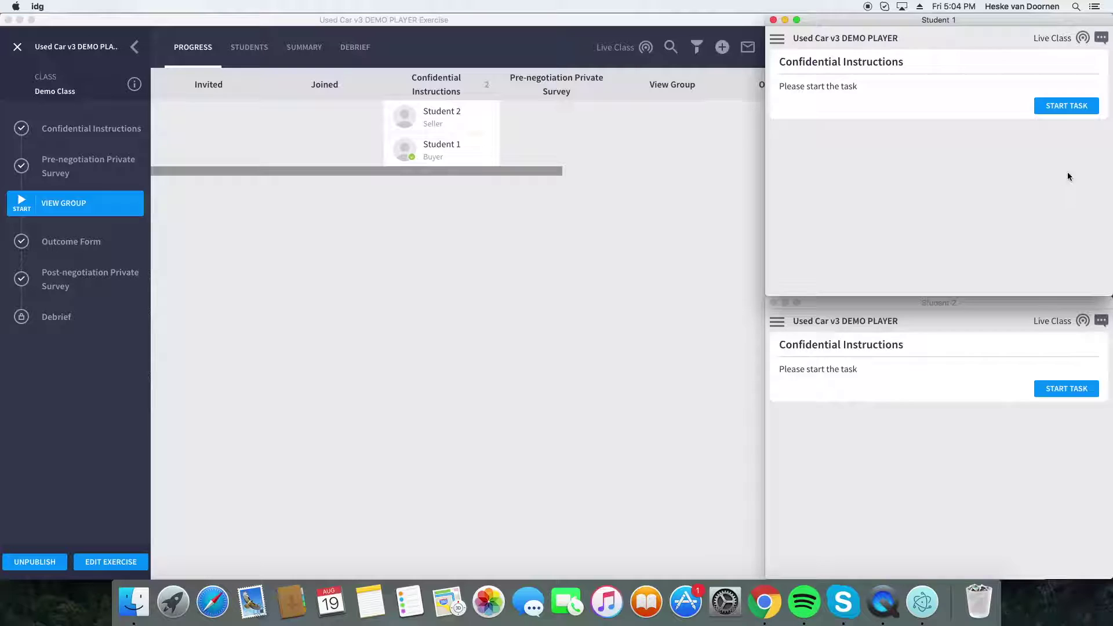
- Have Student 1 read the Buyer confidential instructions and return to the task list
left_click(1068, 108)
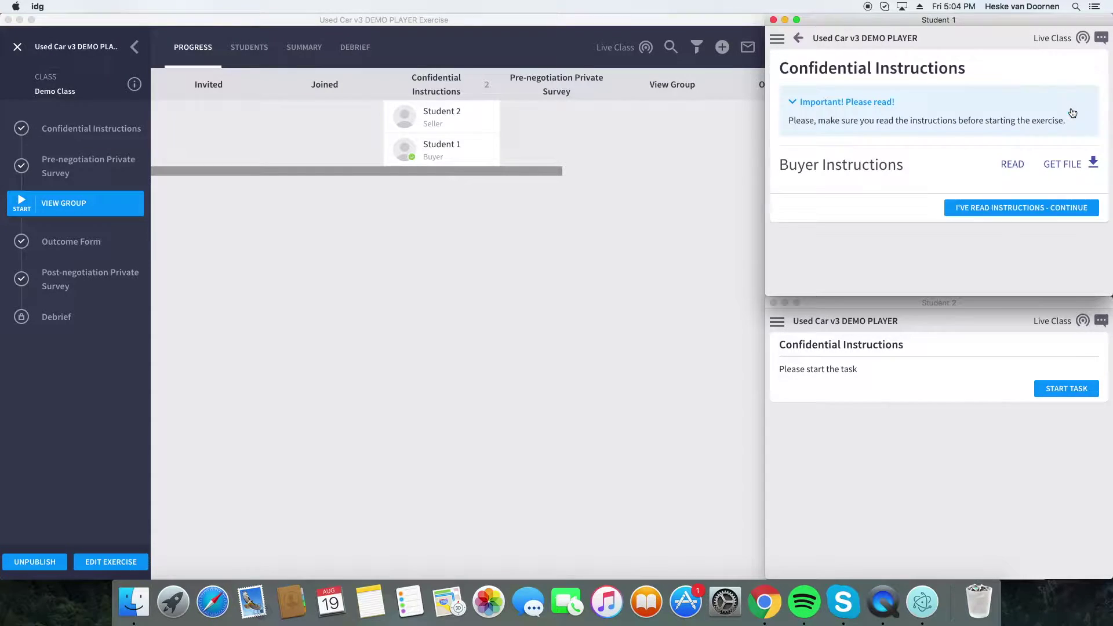
left_click(1018, 165)
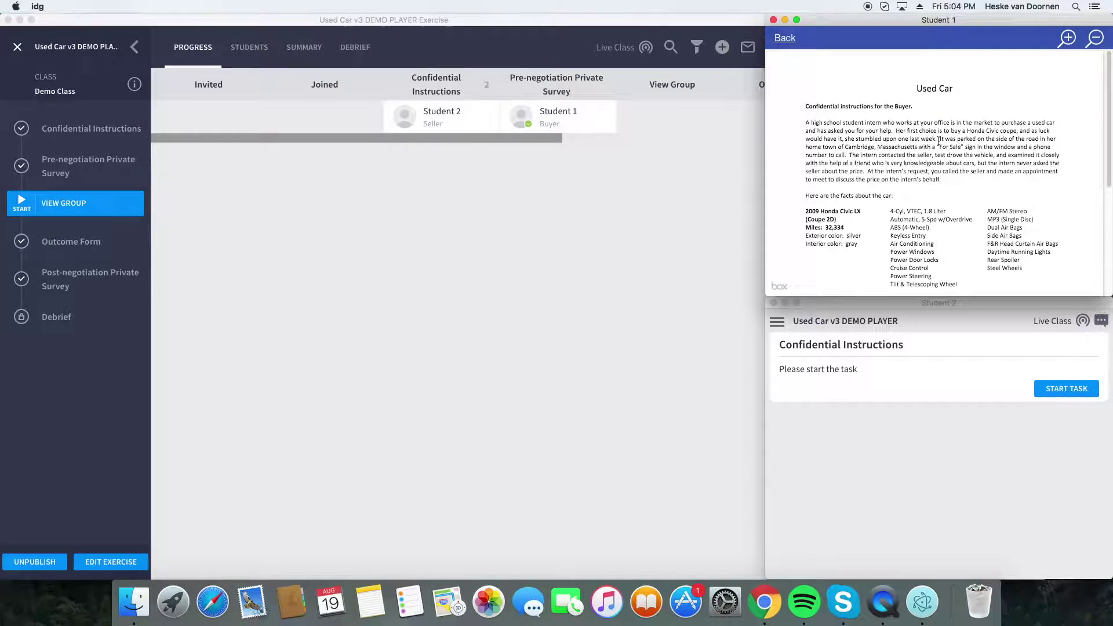
scroll(965, 164, "down", 4)
scroll(965, 164, "down", 5)
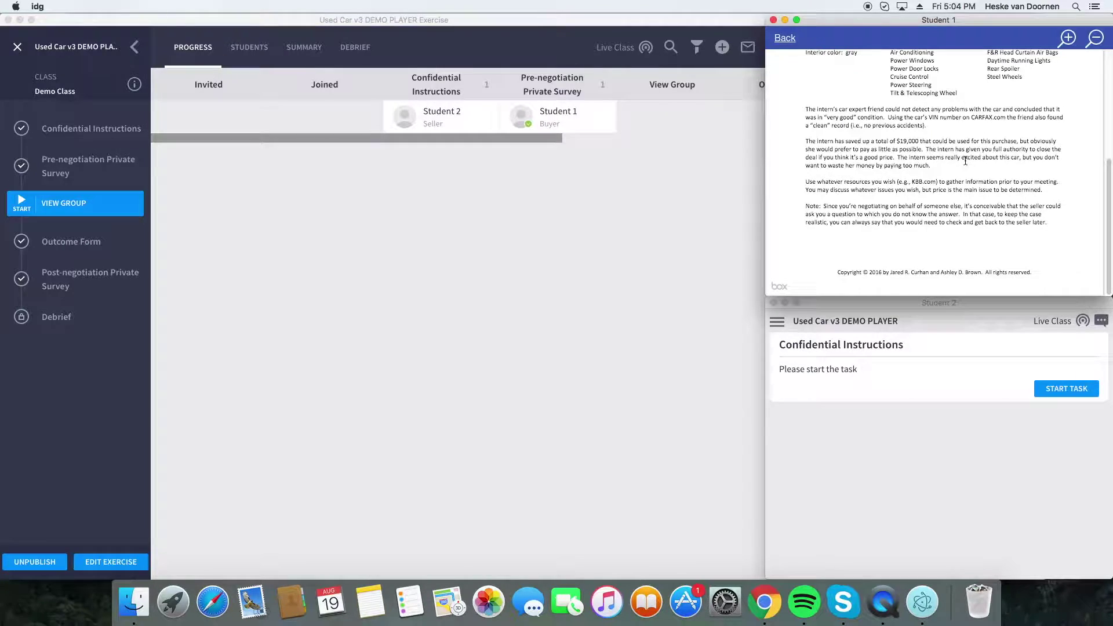
left_click(785, 38)
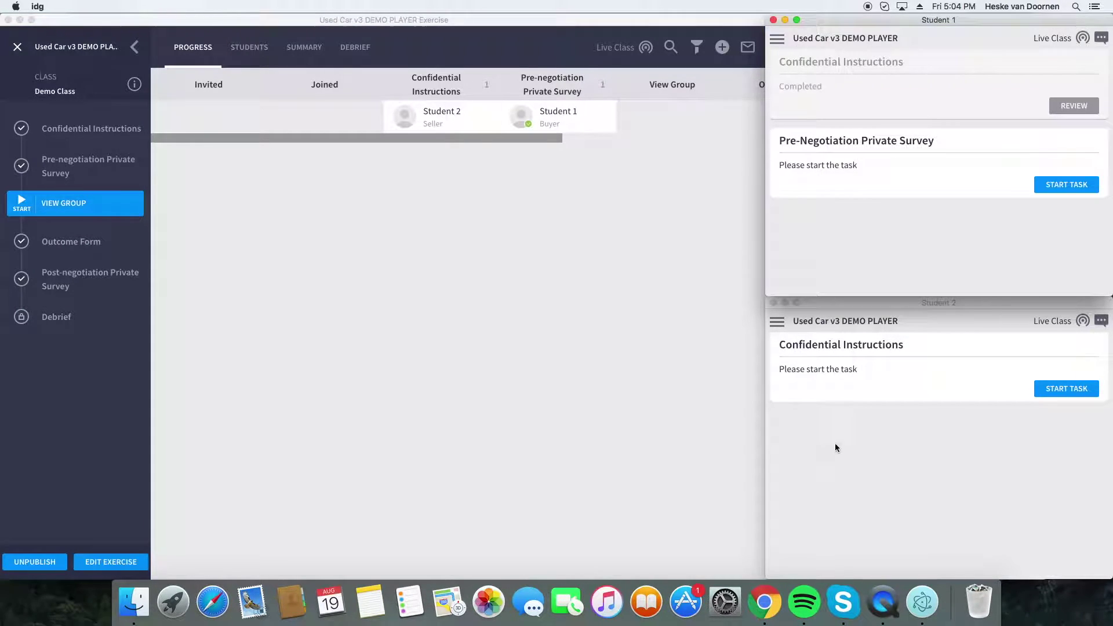
- Have Student 2 read the Seller confidential instructions and return to the task list
left_click(1061, 388)
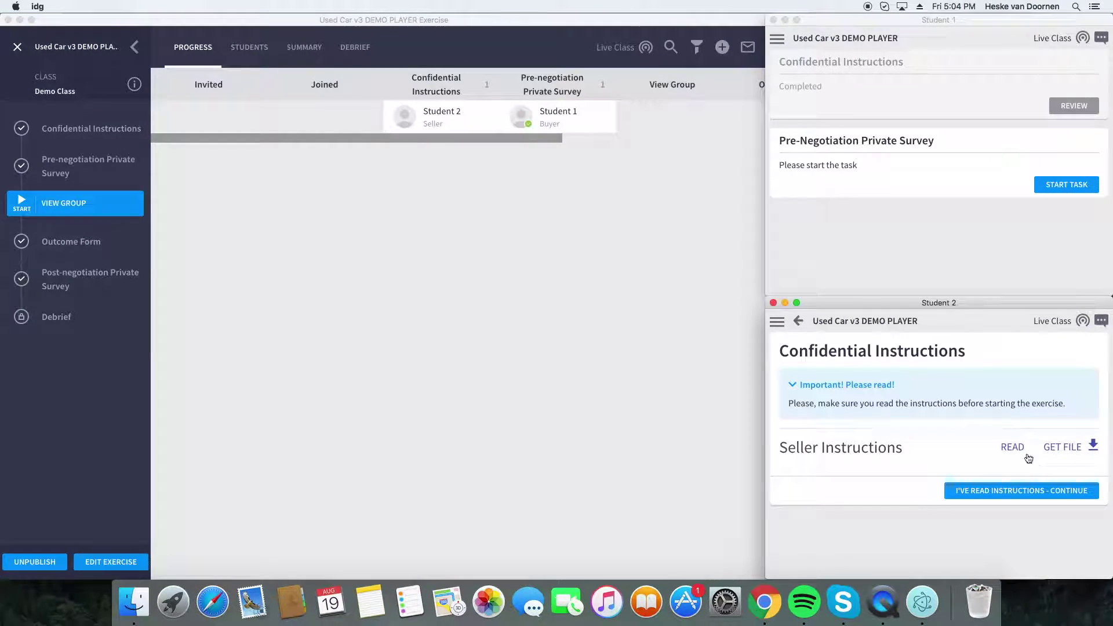
left_click(1014, 449)
scroll(952, 449, "down", 10)
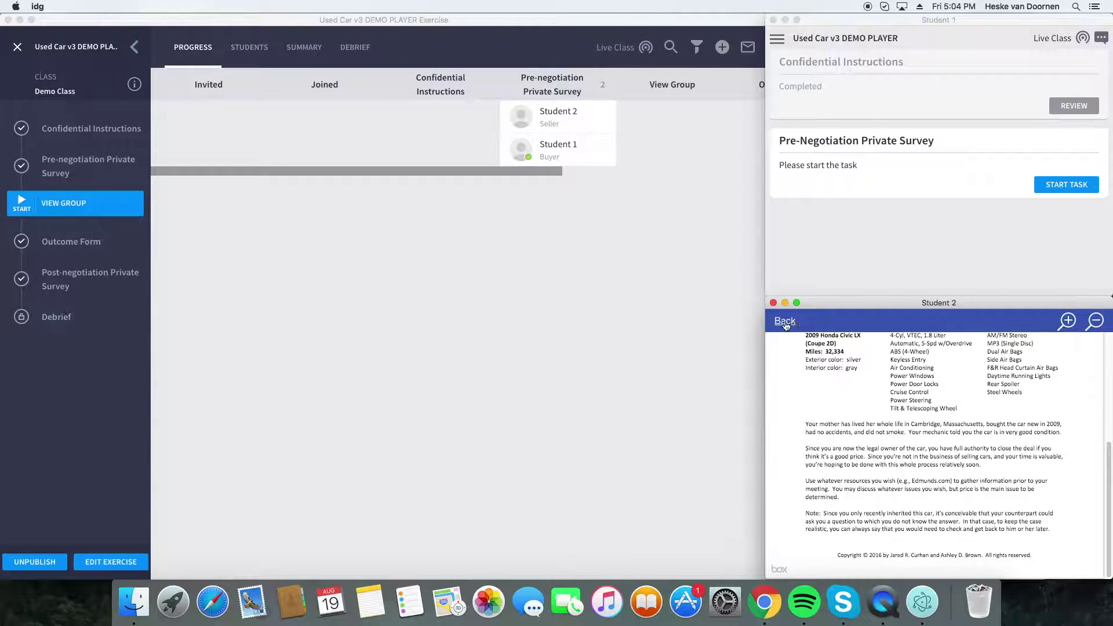
left_click(786, 321)
- Start the Pre-Negotiation Private Survey for both students and enlarge Student 1's window
left_click(961, 248)
left_click(1059, 195)
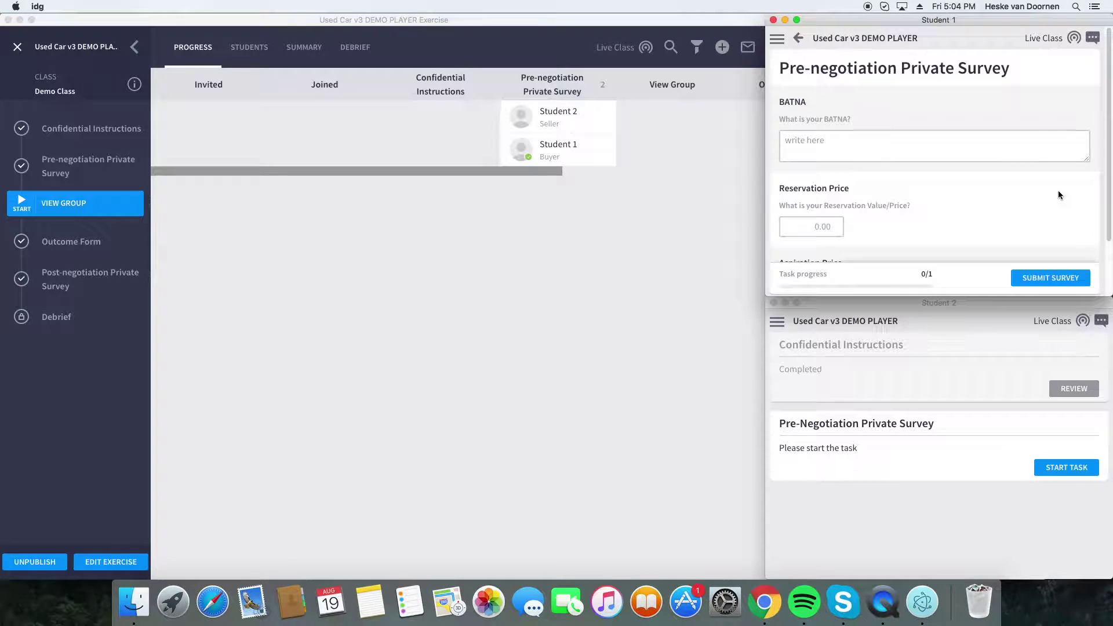
left_click(1060, 471)
left_click(1063, 469)
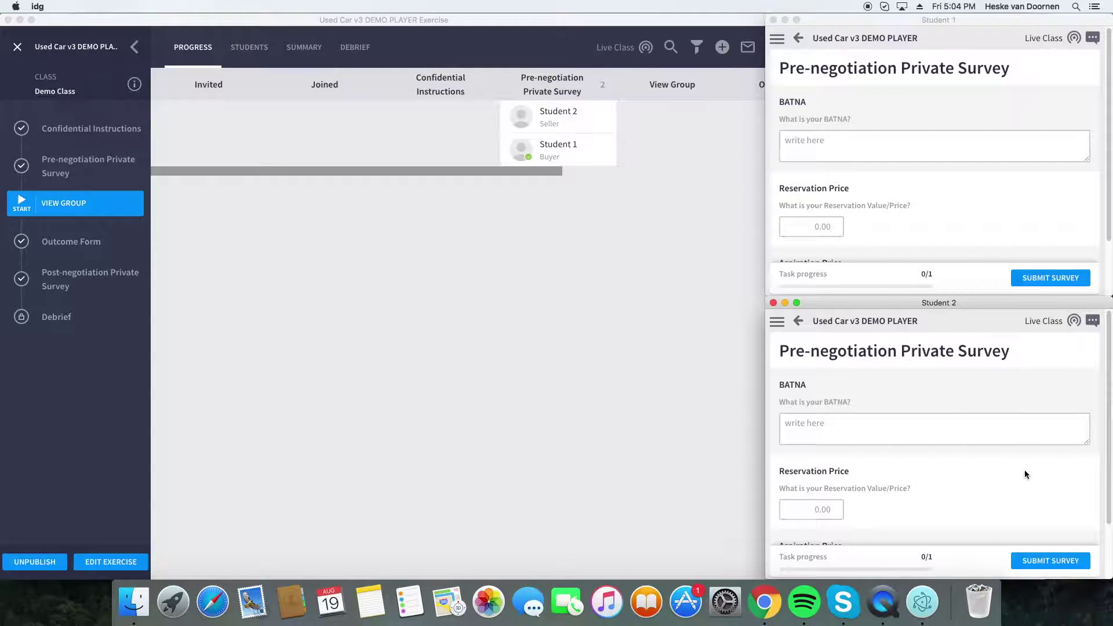
left_click(764, 284)
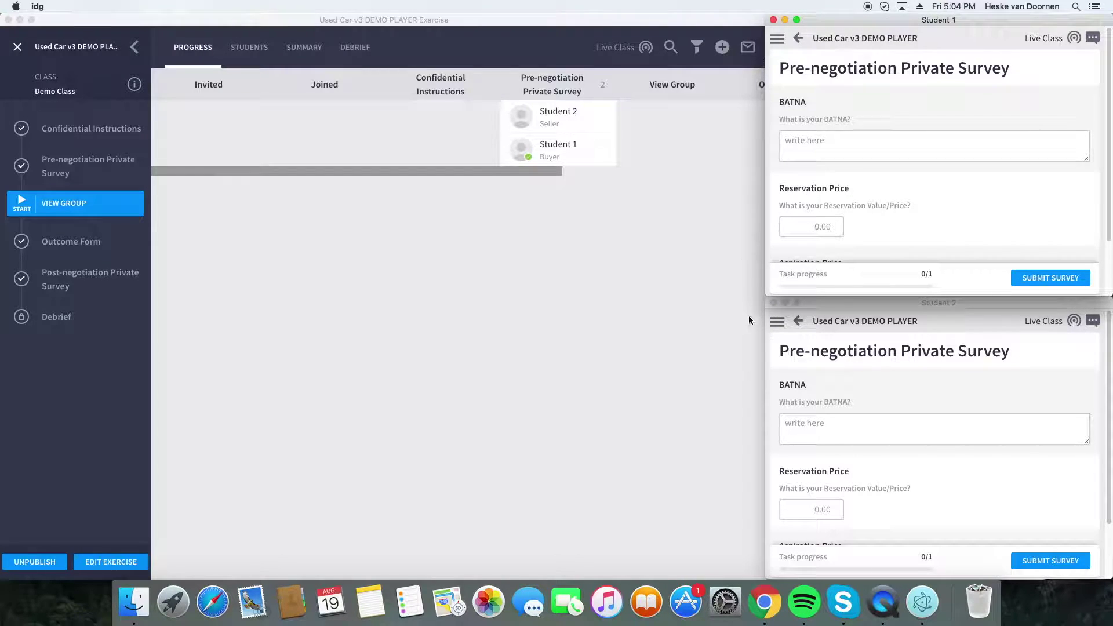
left_click_drag(768, 294, 568, 446)
- Fill Student 1's survey: BATNA 'Something Else.', reservation price 2000, aspiration price 1000
left_click(653, 142)
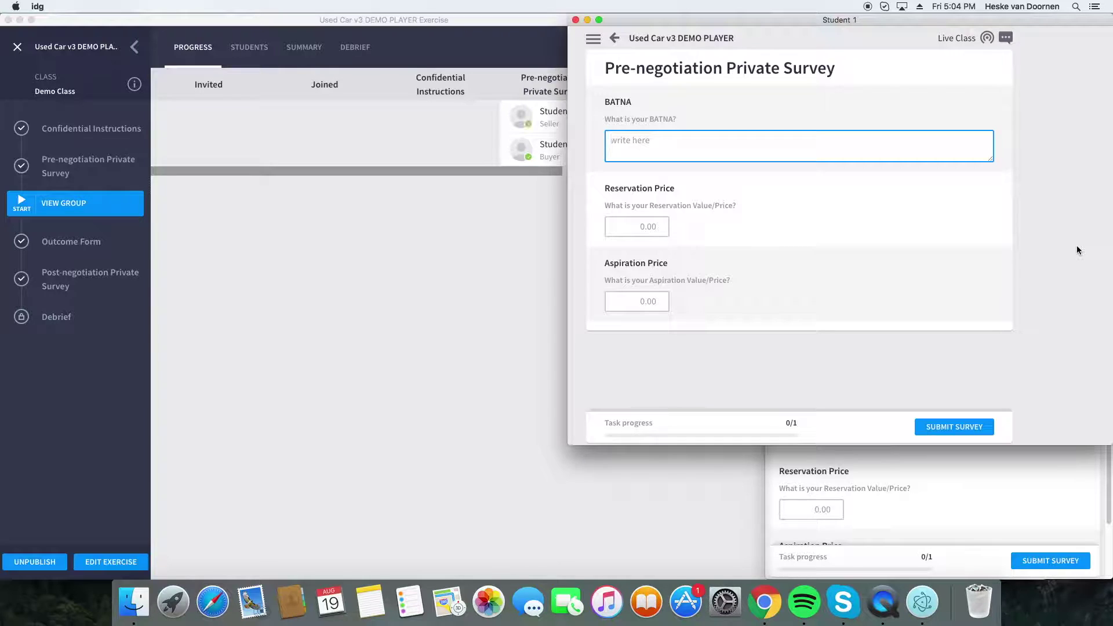
type("Something Else/")
key("Tab")
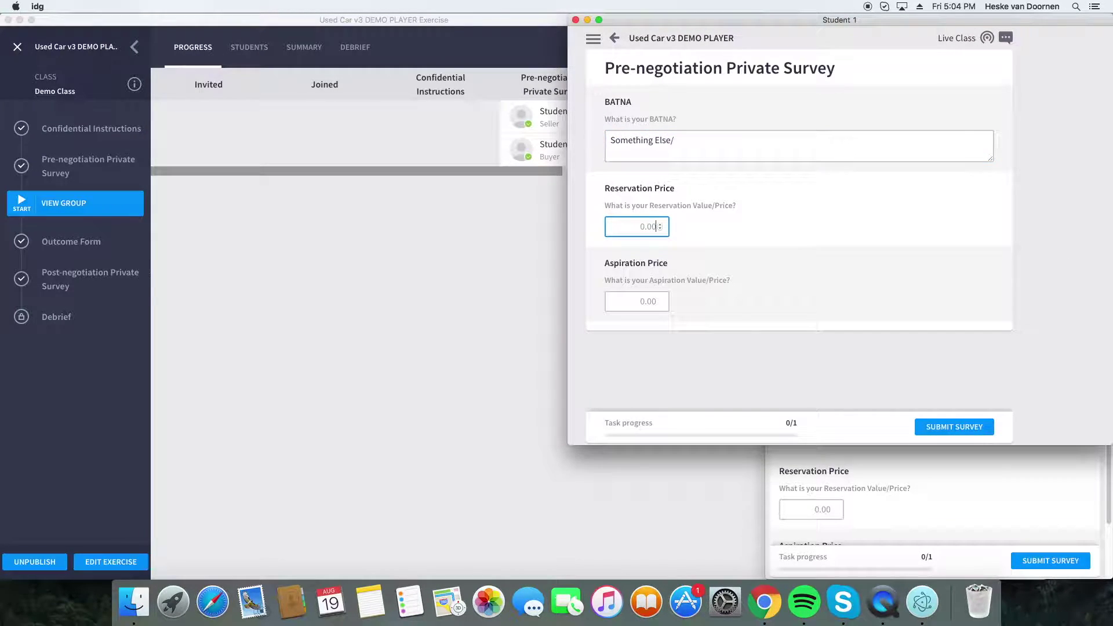
left_click(940, 156)
type(".")
key("Tab")
type("200")
key("Tab")
left_click(646, 225)
left_click(651, 297)
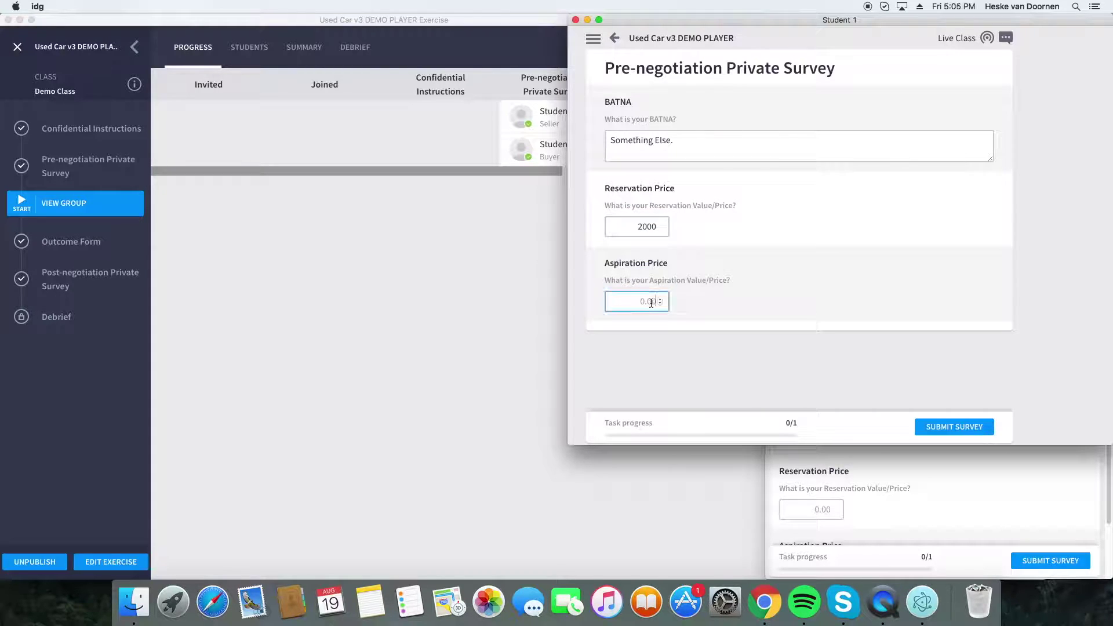
type("1000")
- Submit Student 1's survey and bring up Student 2's window, enlarged
left_click(939, 428)
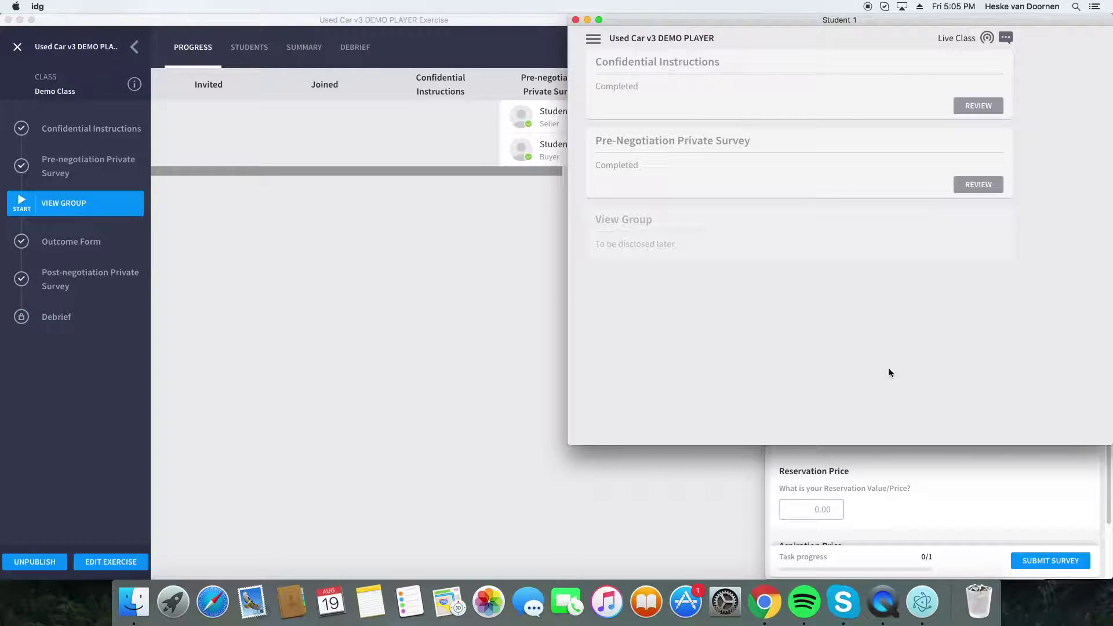
left_click(934, 478)
left_click_drag(765, 296, 574, 216)
- Submit Student 2's survey with BATNA 'Not much.', reservation 1500 and aspiration 3000
left_click(661, 334)
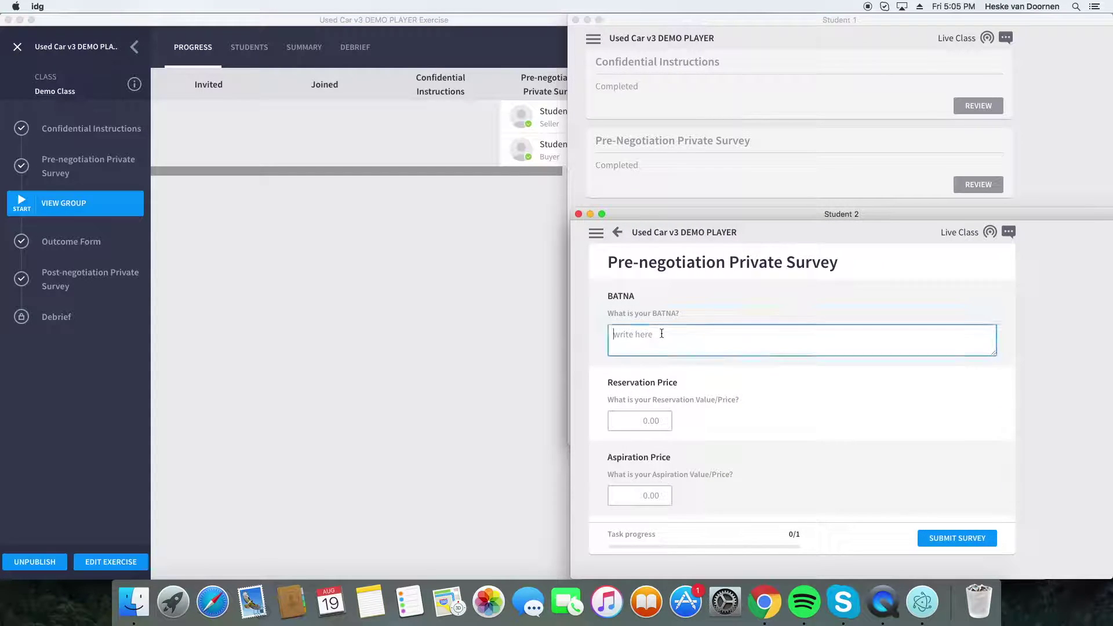
type("Not much.")
left_click(659, 420)
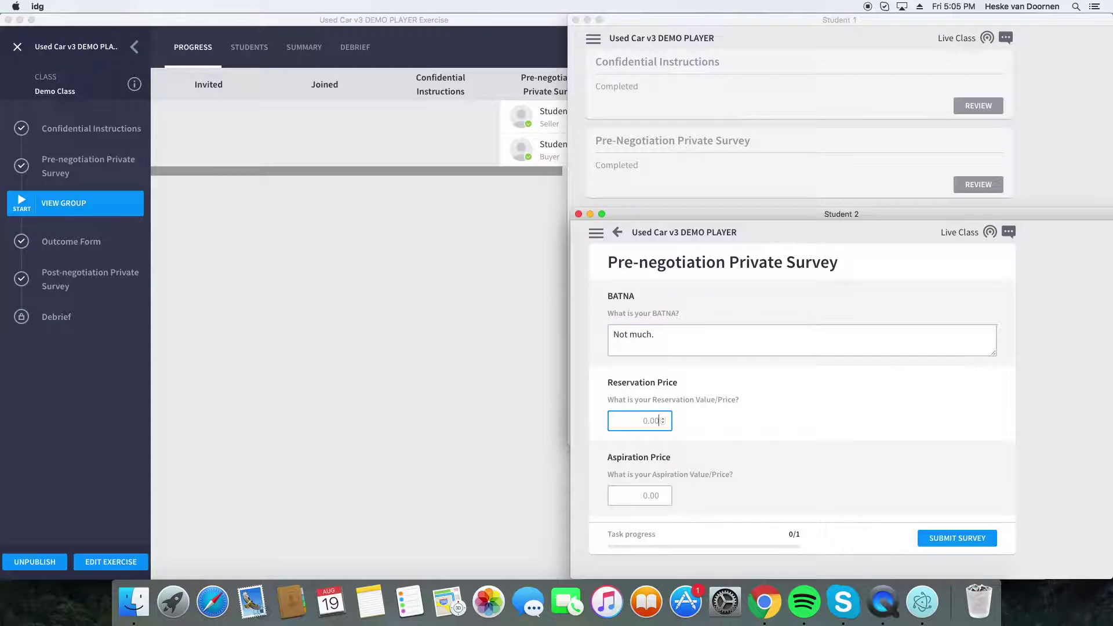
type("3000")
left_click(659, 496)
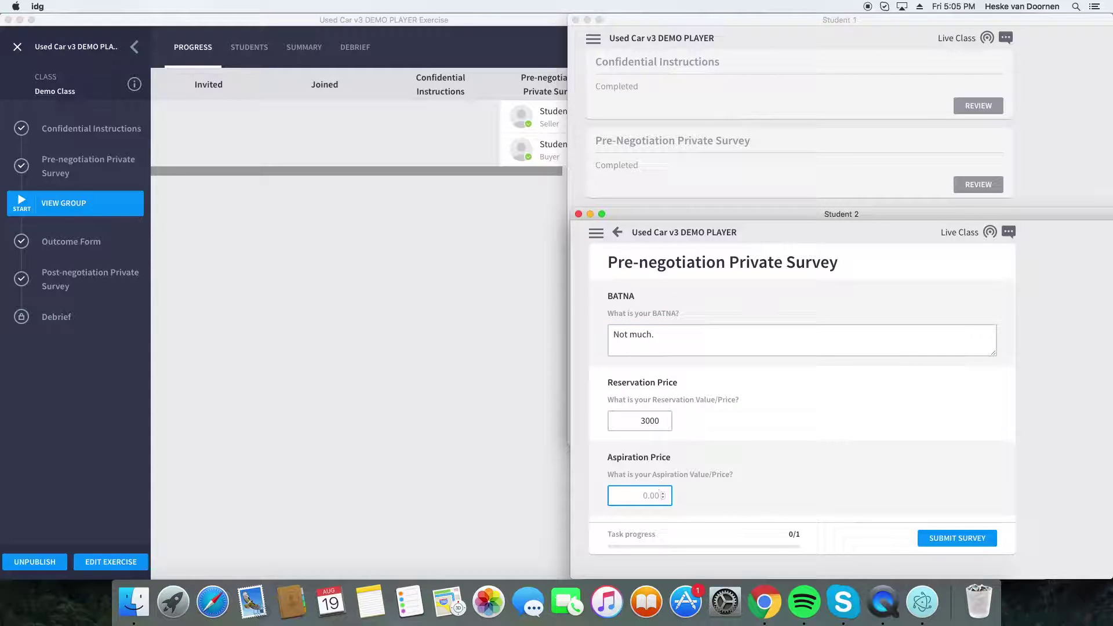
left_click(645, 418)
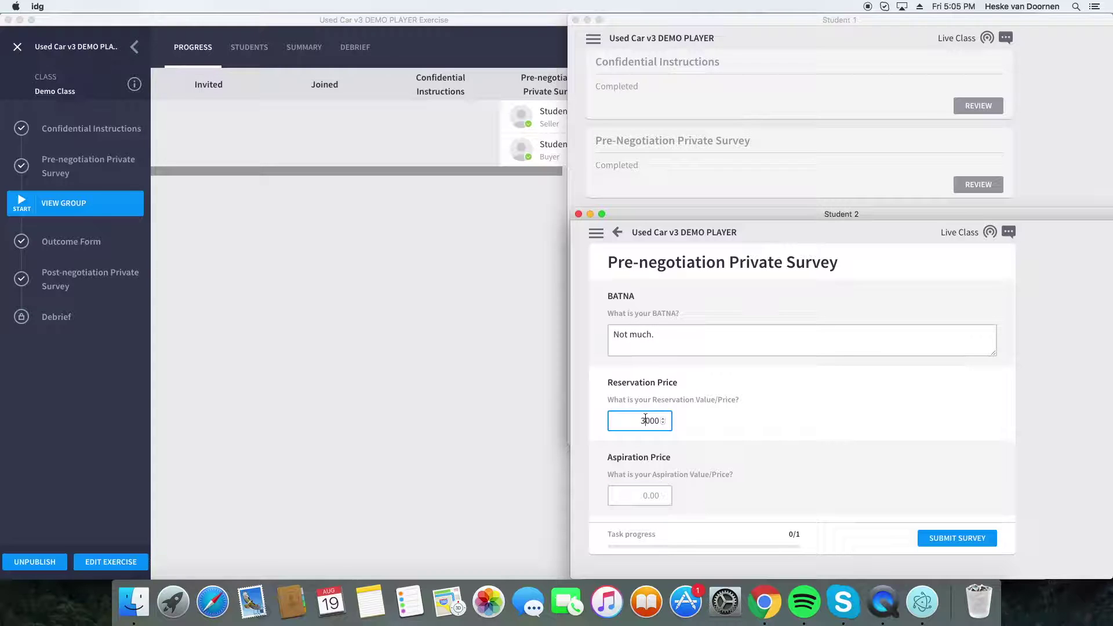
type("1500")
key("Tab")
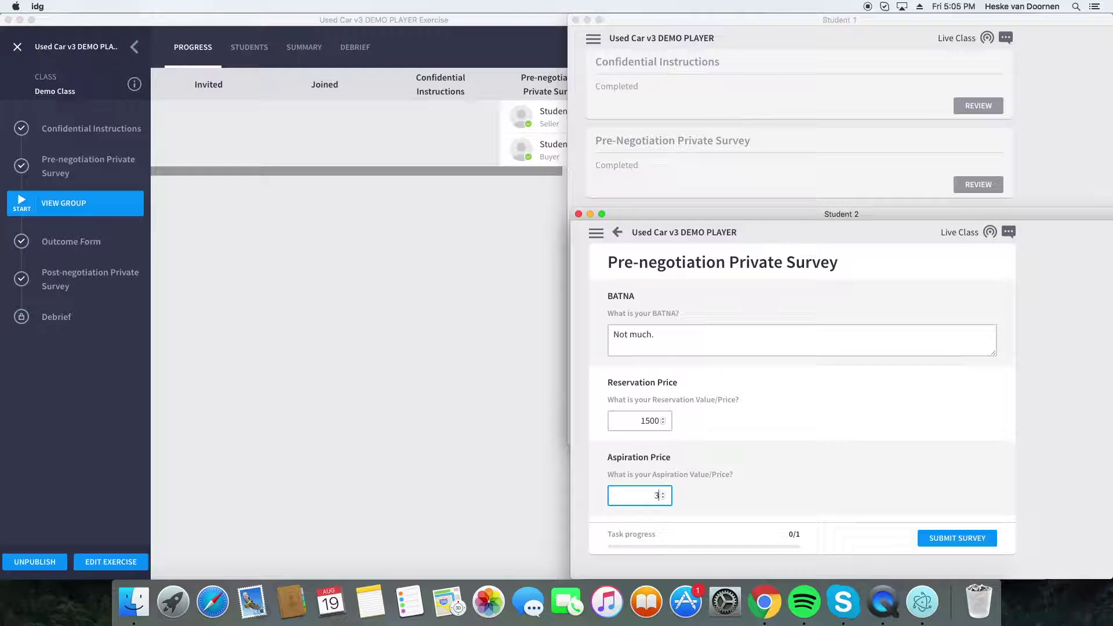
left_click(951, 536)
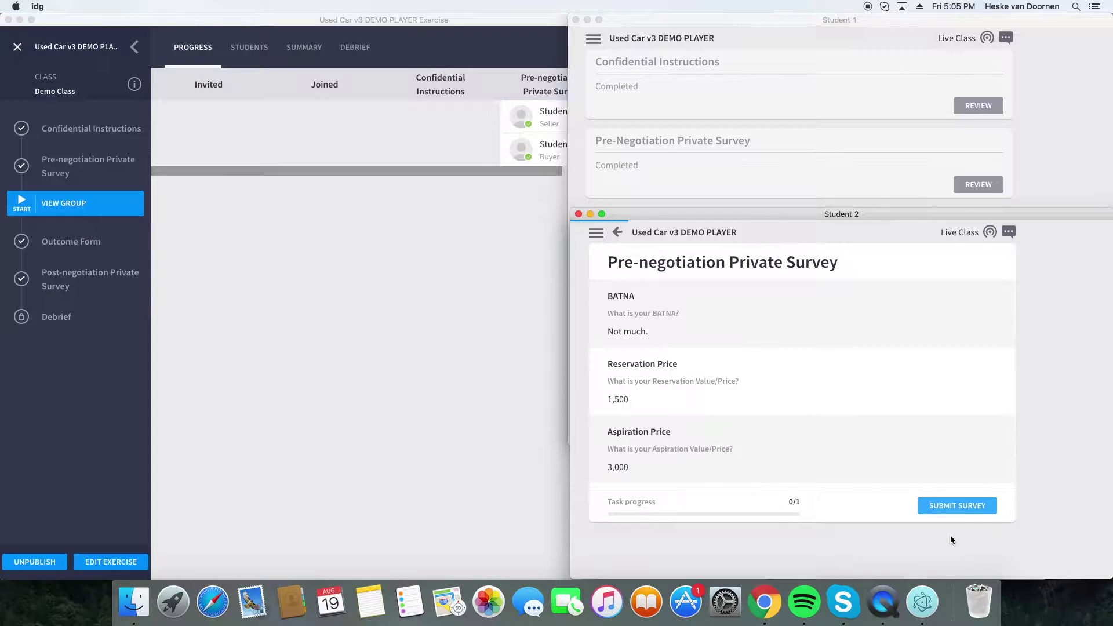
- Resize both student windows so Student 1 fits above Student 2
left_click_drag(578, 208, 695, 383)
left_click(577, 376)
left_click_drag(574, 441, 684, 322)
left_click(738, 372)
- Rearrange the windows and auto-form Group 1 with both students from View Group's group formation settings
left_click_drag(686, 362, 684, 322)
left_click(581, 319)
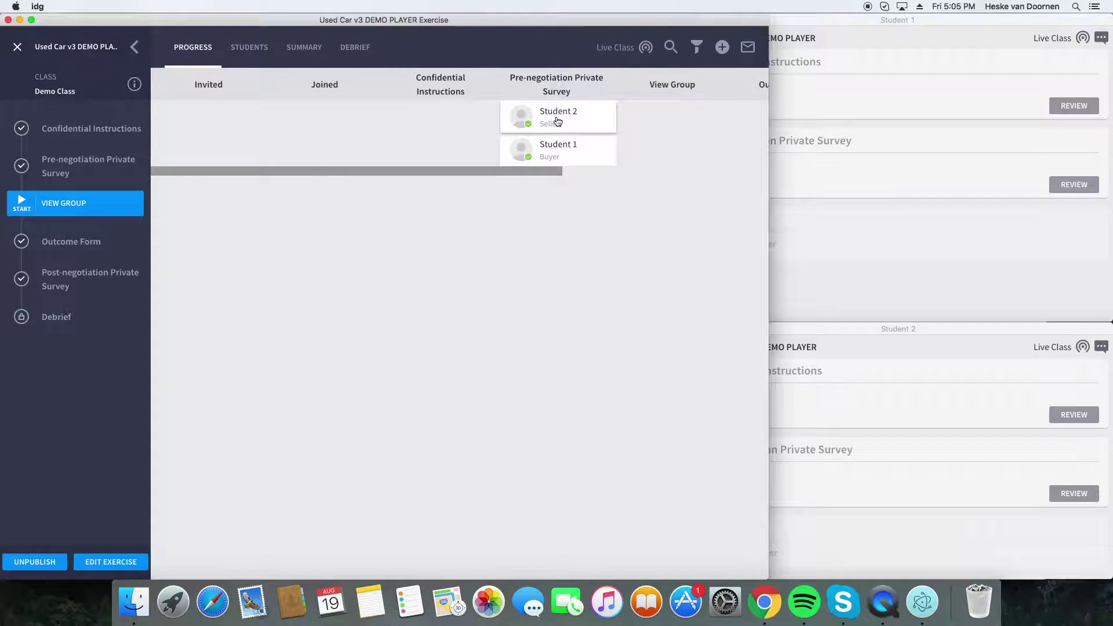
left_click_drag(550, 170, 704, 186)
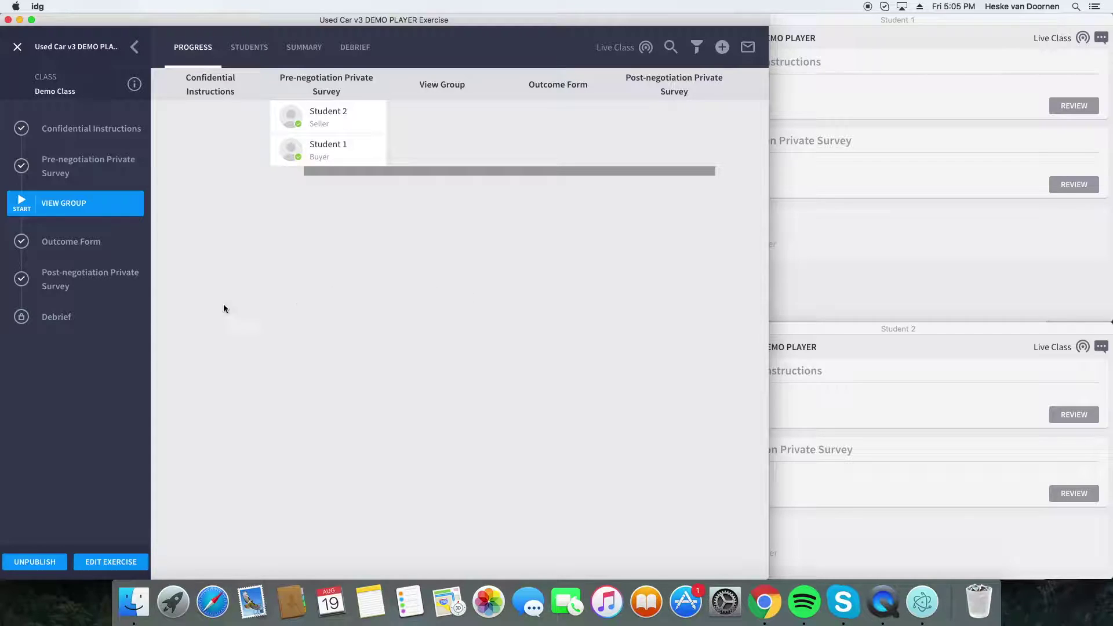
left_click(30, 207)
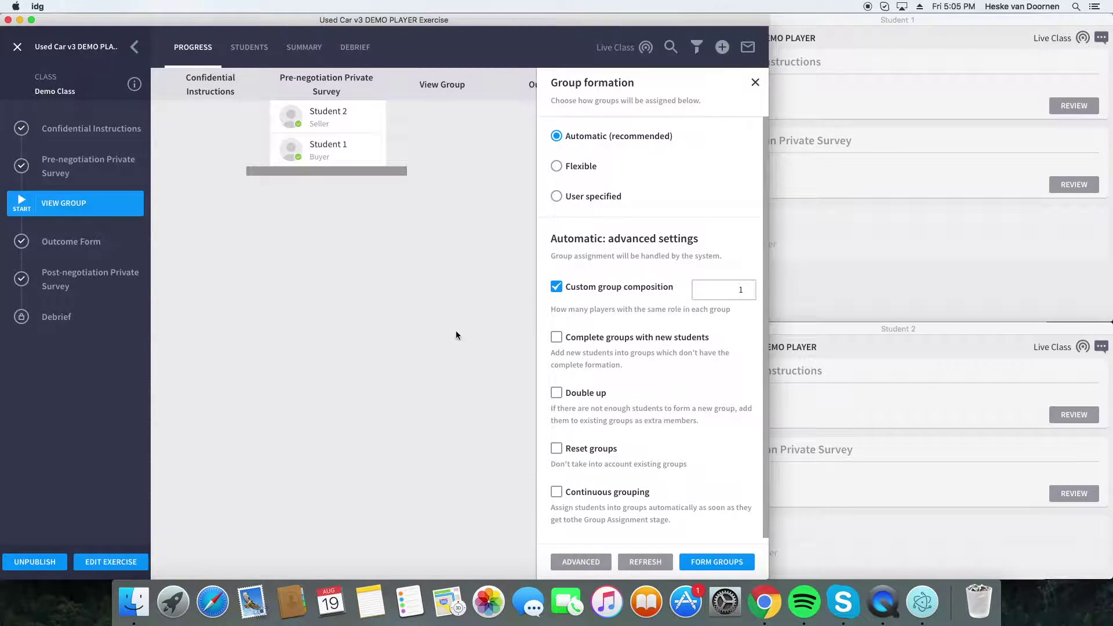
scroll(597, 352, "down", 1)
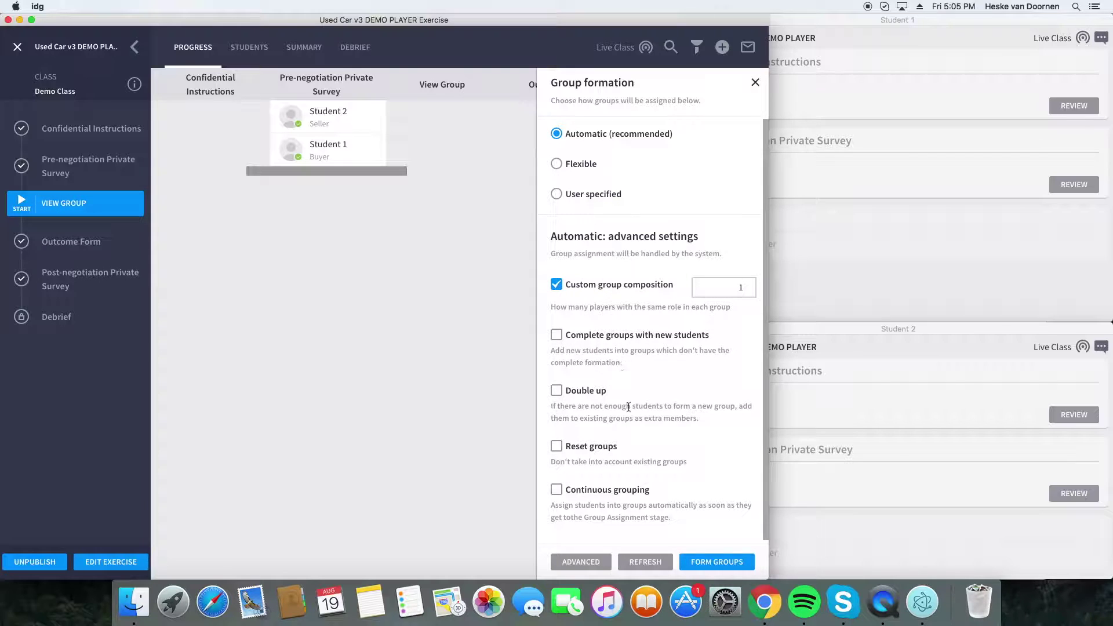
left_click(698, 561)
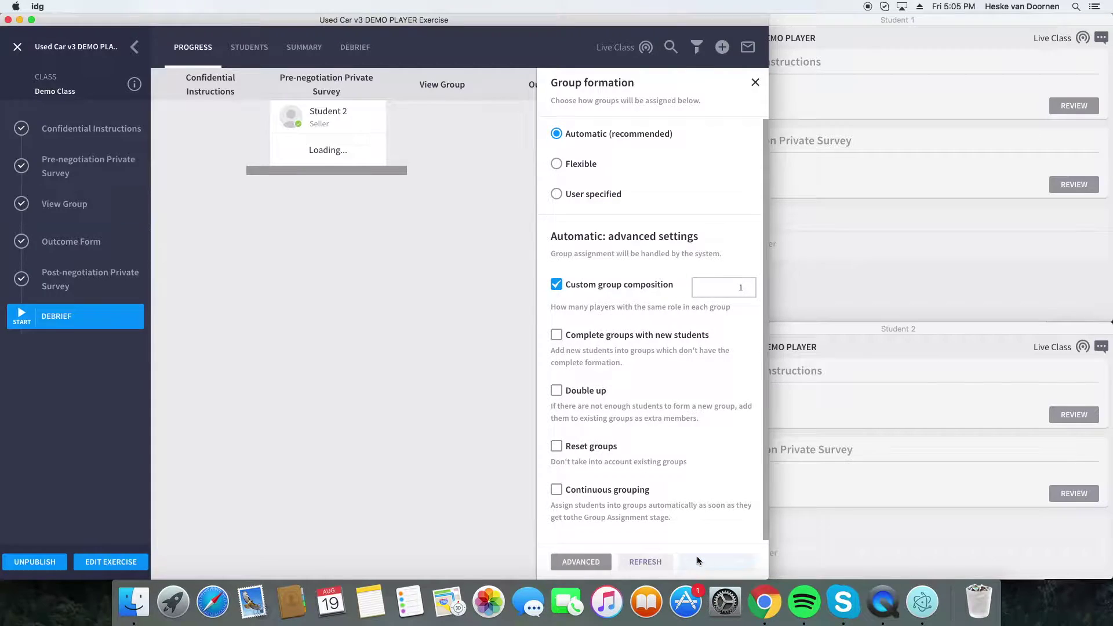
left_click(875, 328)
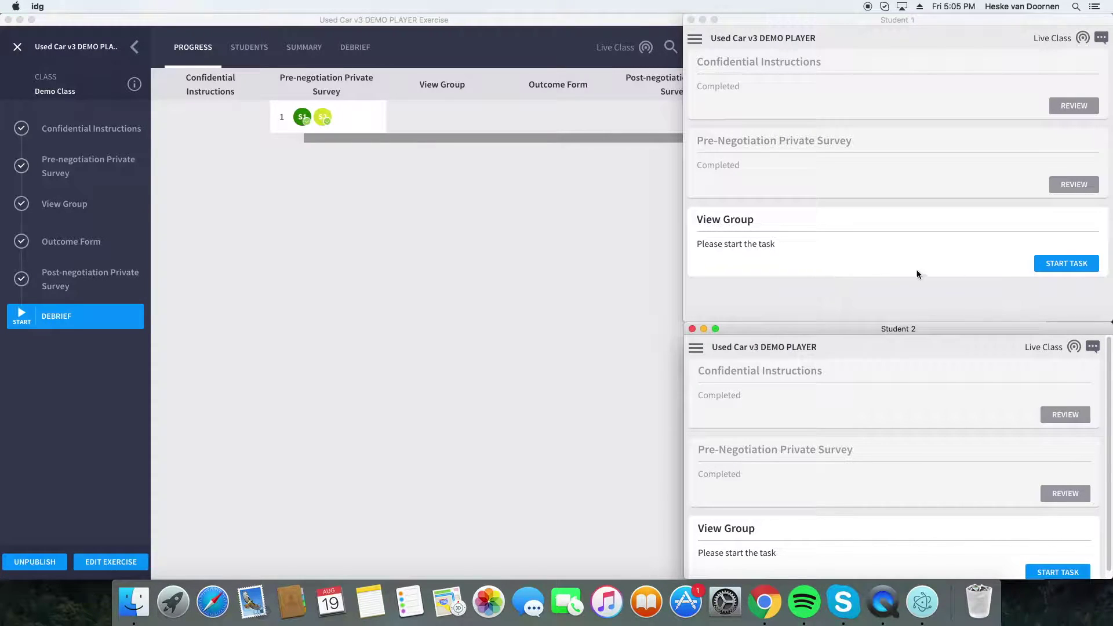
- Have Student 1 and Student 2 each start and finish their View Group task
left_click(1061, 265)
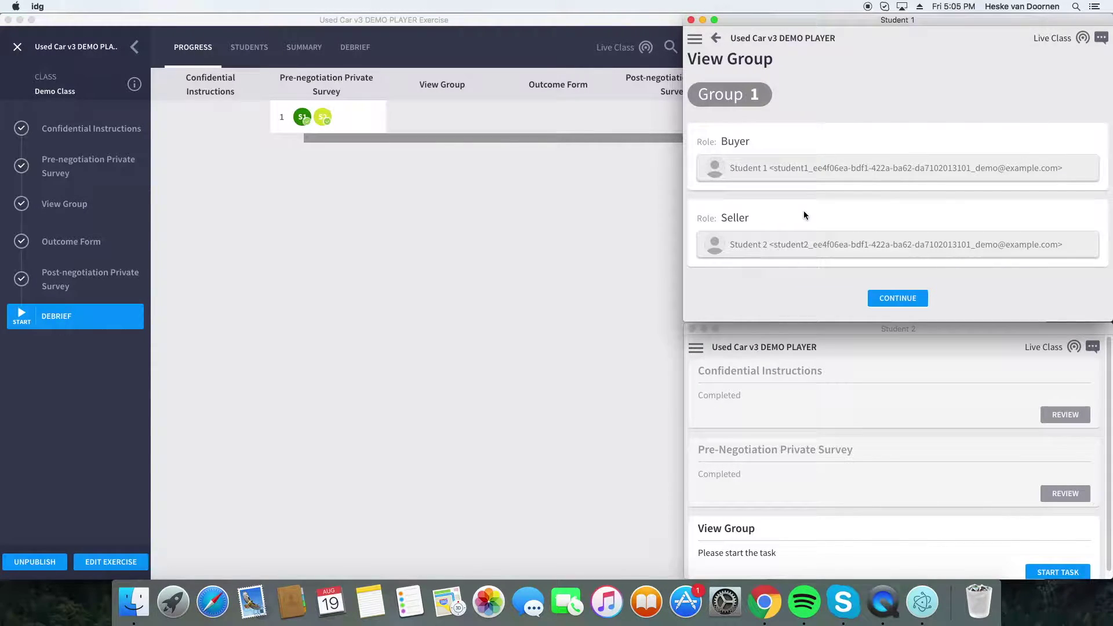
left_click(898, 298)
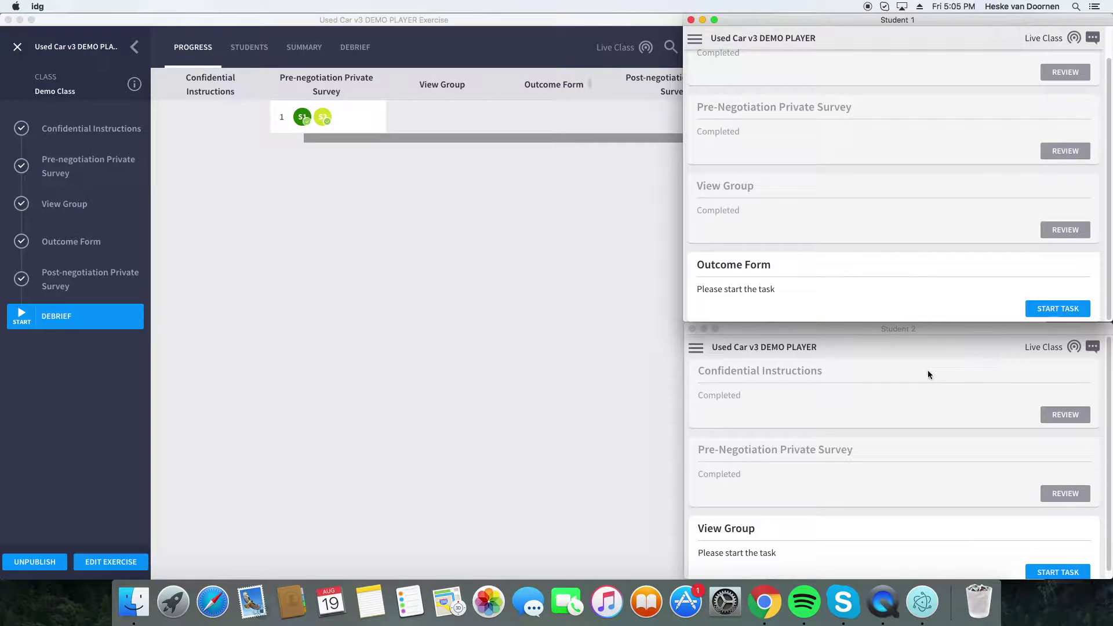
left_click(927, 374)
scroll(1042, 510, "down", 1)
left_click(1057, 572)
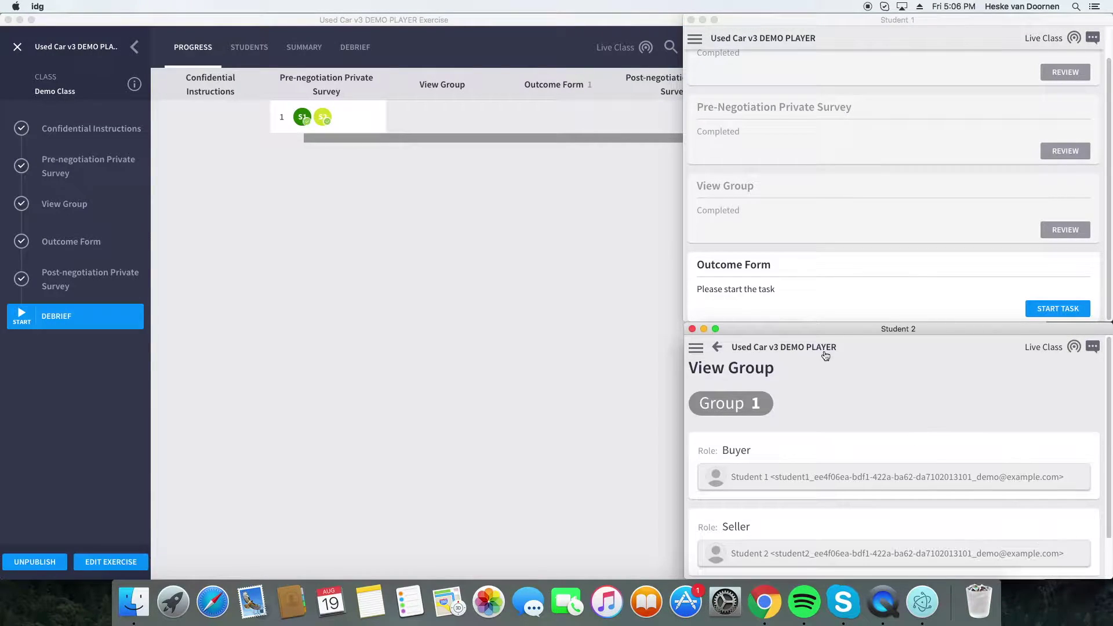
scroll(903, 415, "down", 2)
left_click(891, 560)
- Narrow the instructor window to uncover the students and start Student 1's Outcome Form
left_click(587, 455)
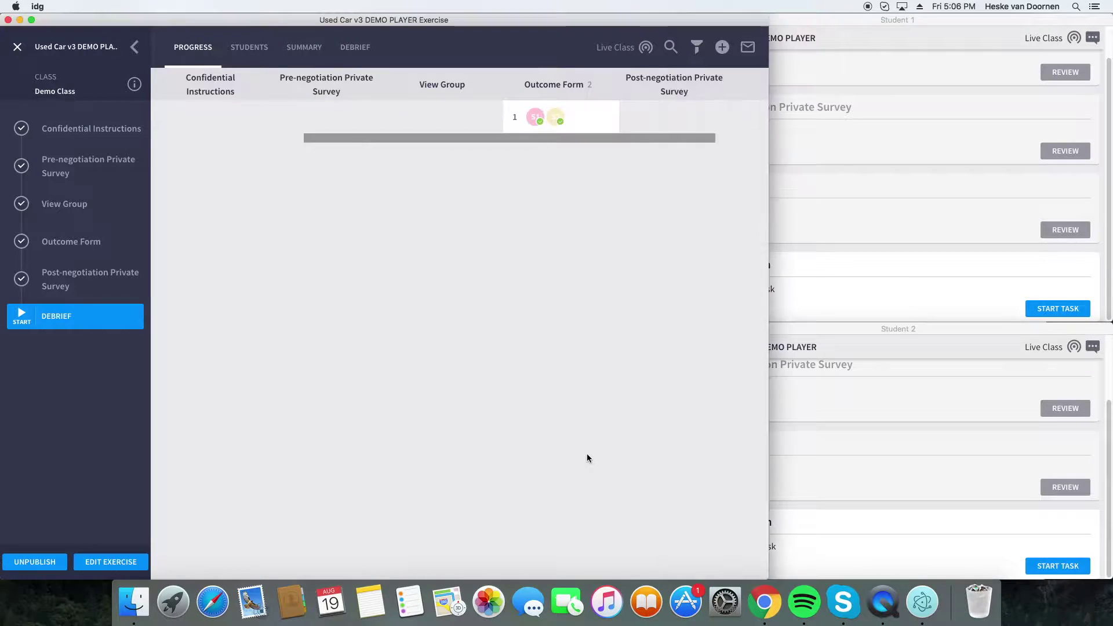
left_click(893, 282)
left_click(840, 351)
left_click(643, 331)
left_click_drag(768, 324, 681, 342)
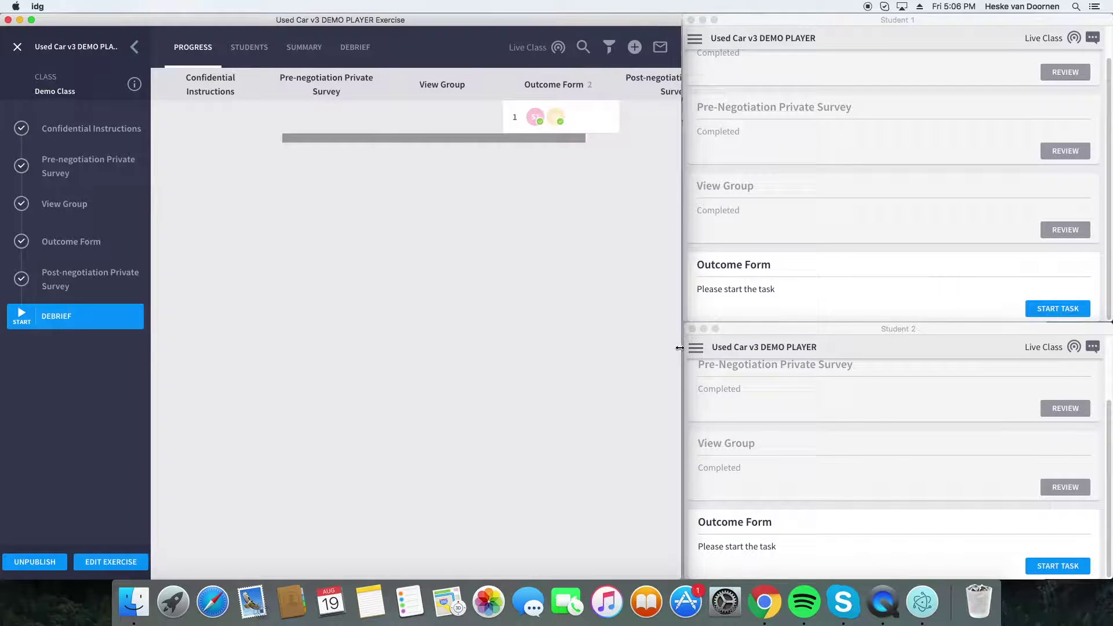
left_click(796, 301)
left_click(1059, 309)
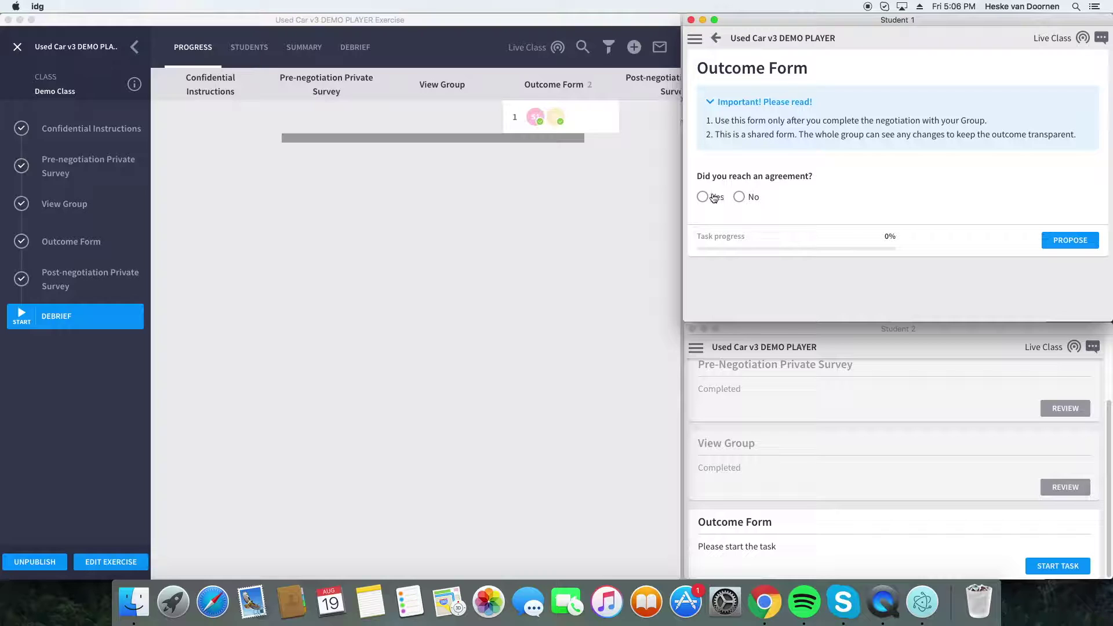
- Start Student 2's Outcome Form, confirm an agreement was reached, and enter a 35000 price
left_click(846, 403)
left_click(1072, 570)
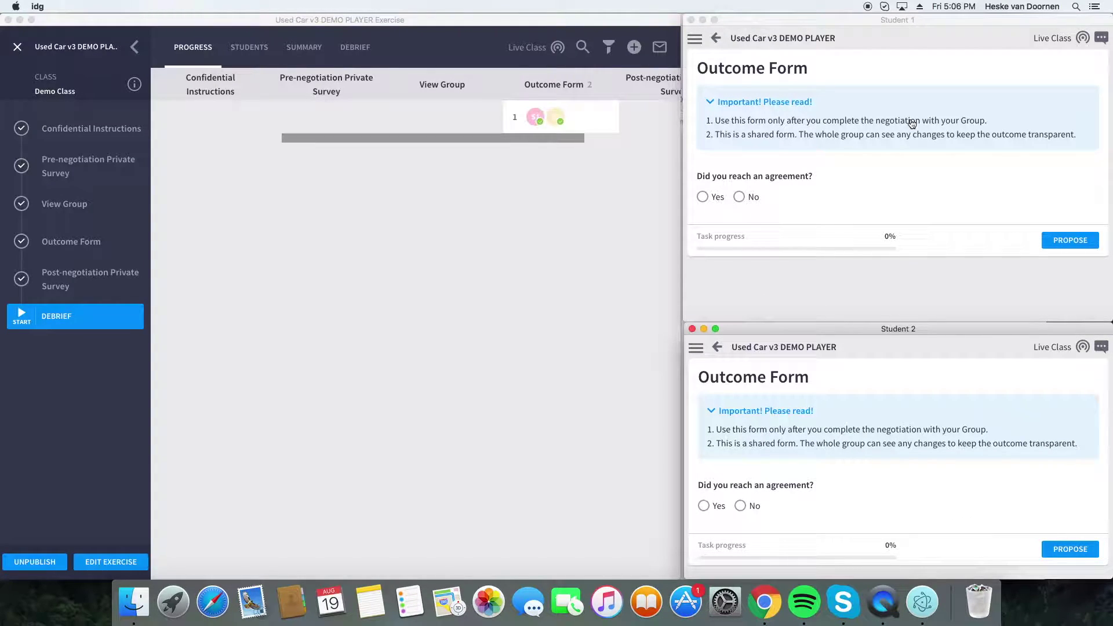
left_click_drag(687, 322, 529, 156)
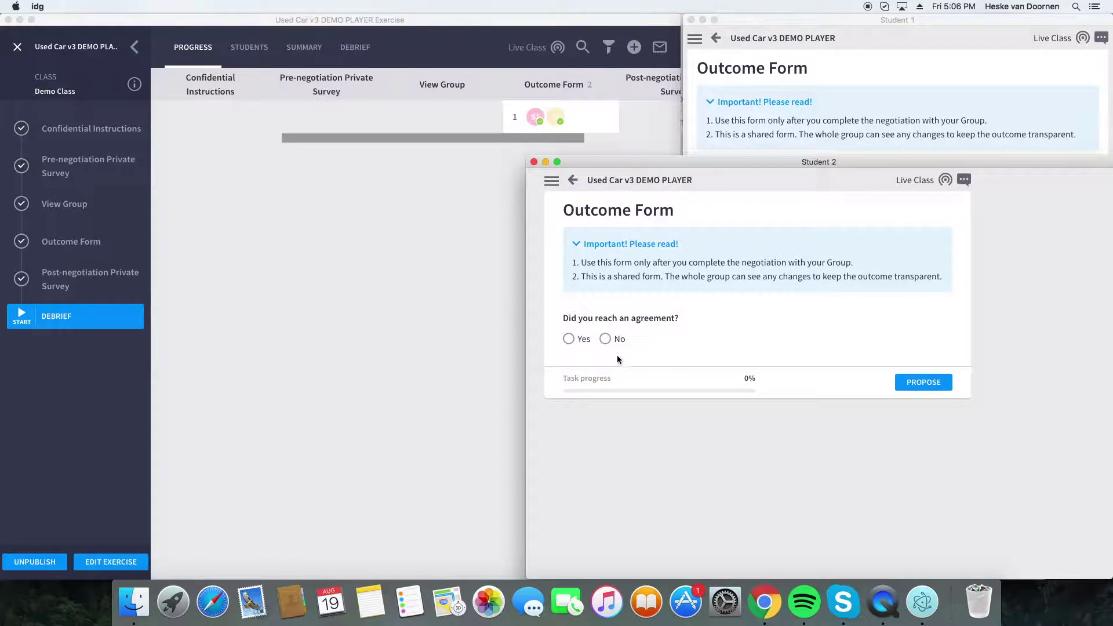
left_click(569, 339)
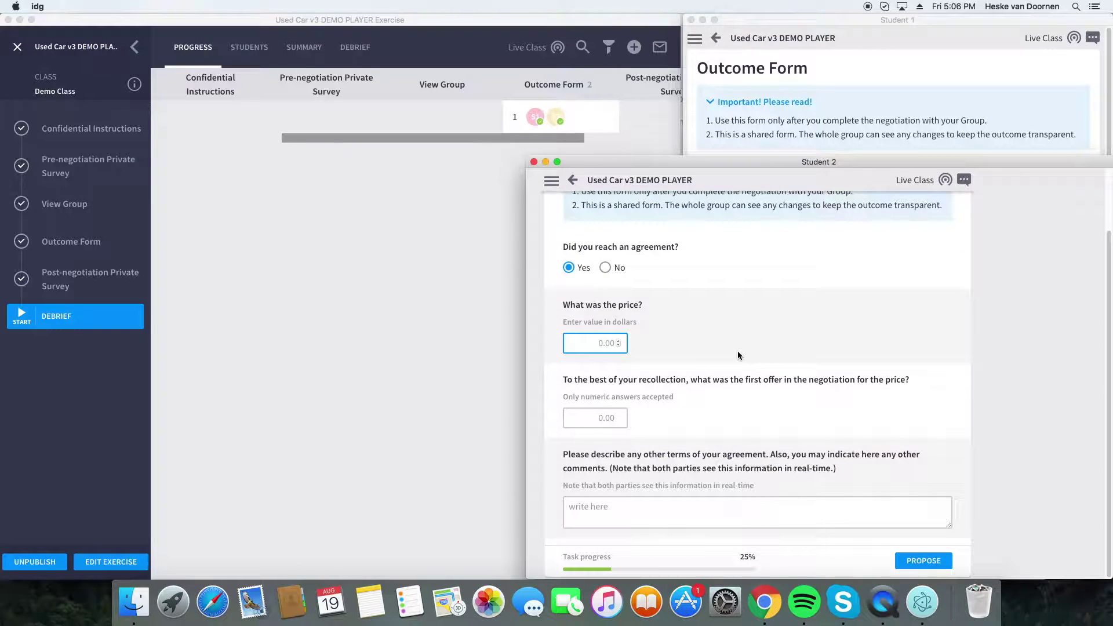
type("2000")
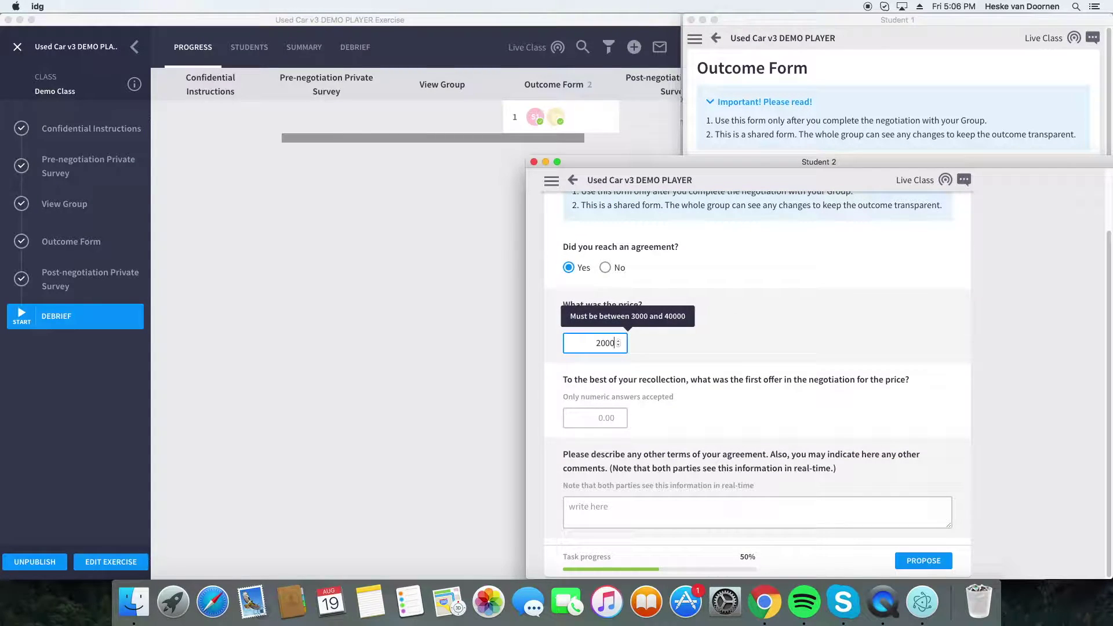
key("BackSpace")
key("BackSpace")
key("BackSpace")
type("35000")
- Enter 4000 as the first offer, comment 'no other terms.', and propose the outcome
key("Tab")
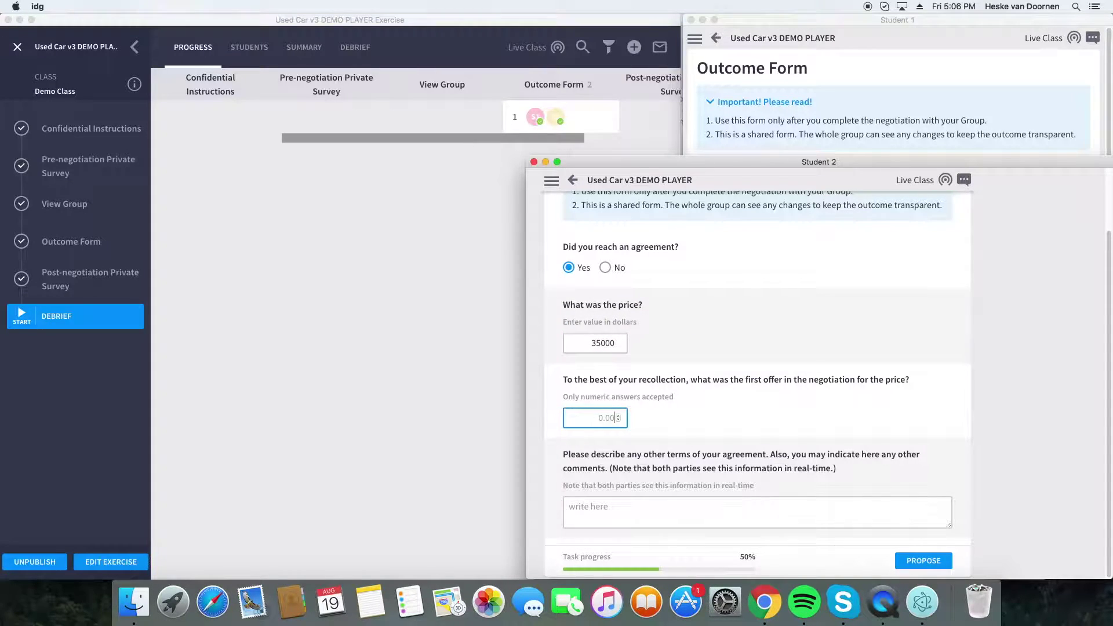
type("4000")
key("Tab")
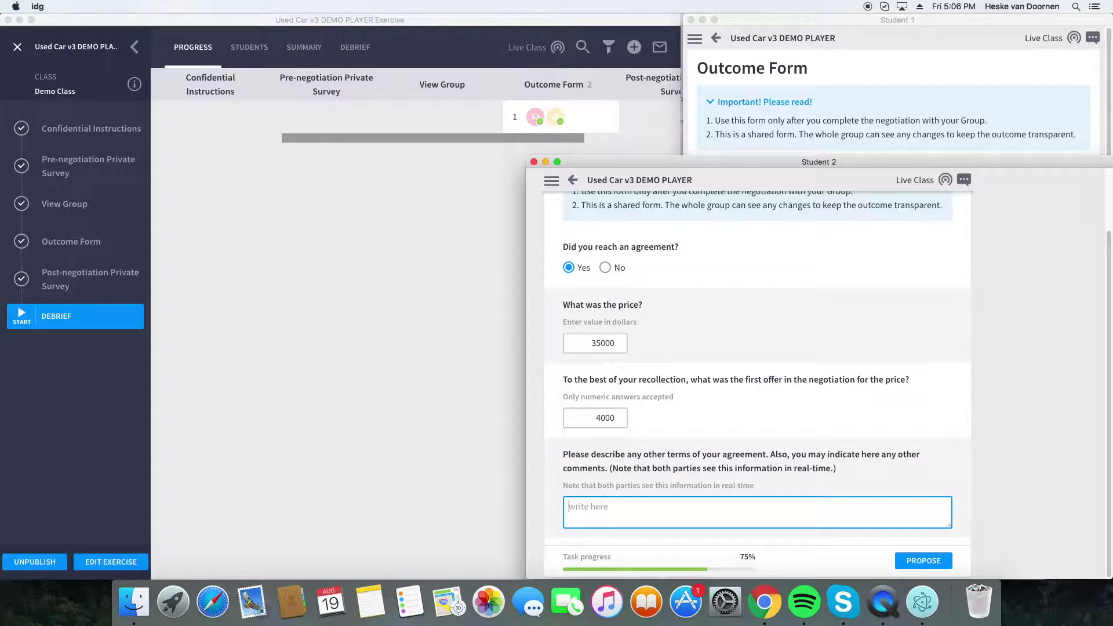
type("no other terms.")
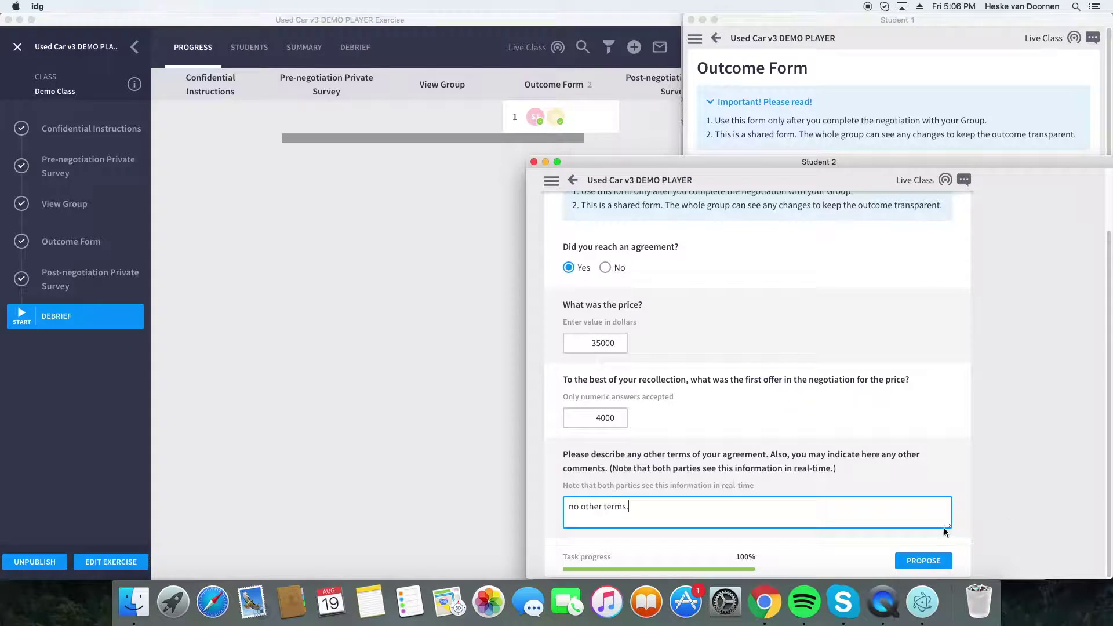
left_click(925, 560)
- Have Student 1 agree to the proposed outcome and submit the outcome form
scroll(850, 475, "down", 1)
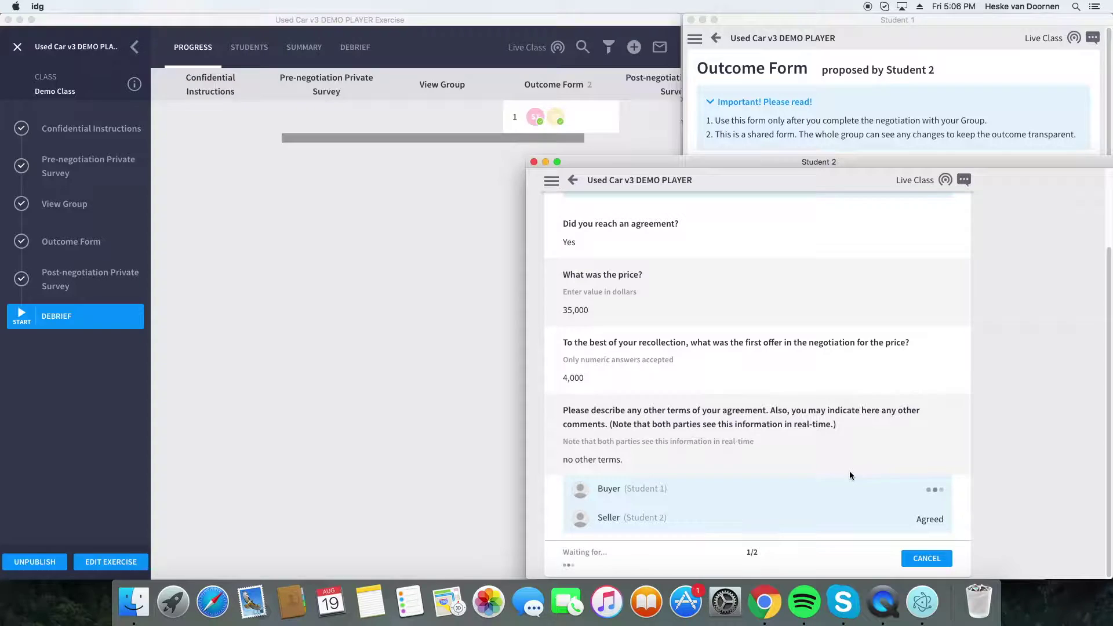
left_click(736, 123)
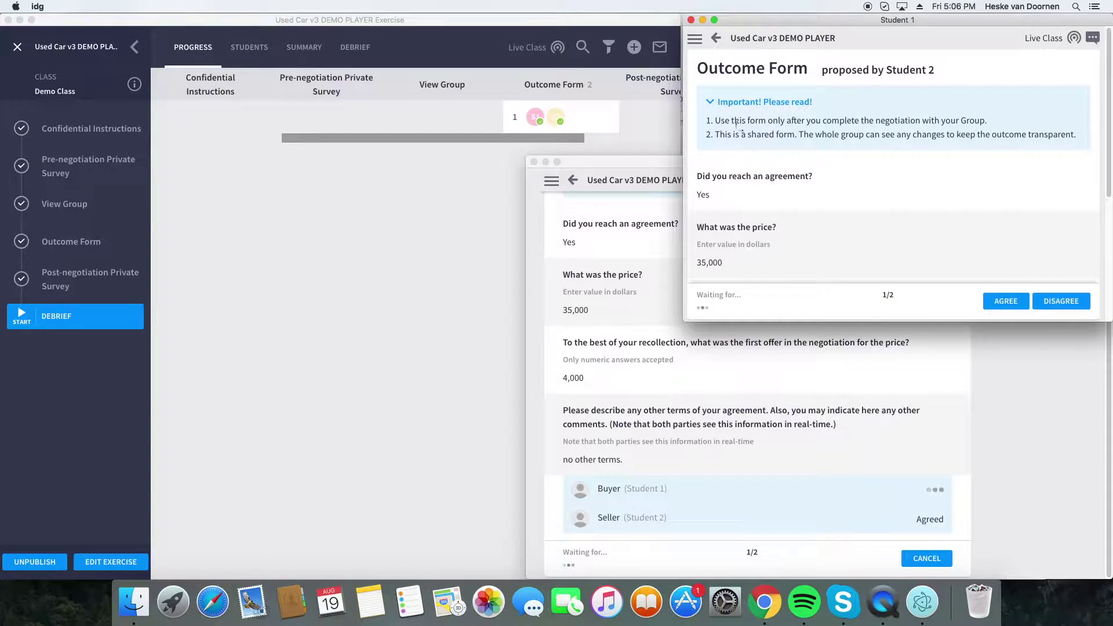
left_click(1005, 300)
scroll(934, 261, "down", 2)
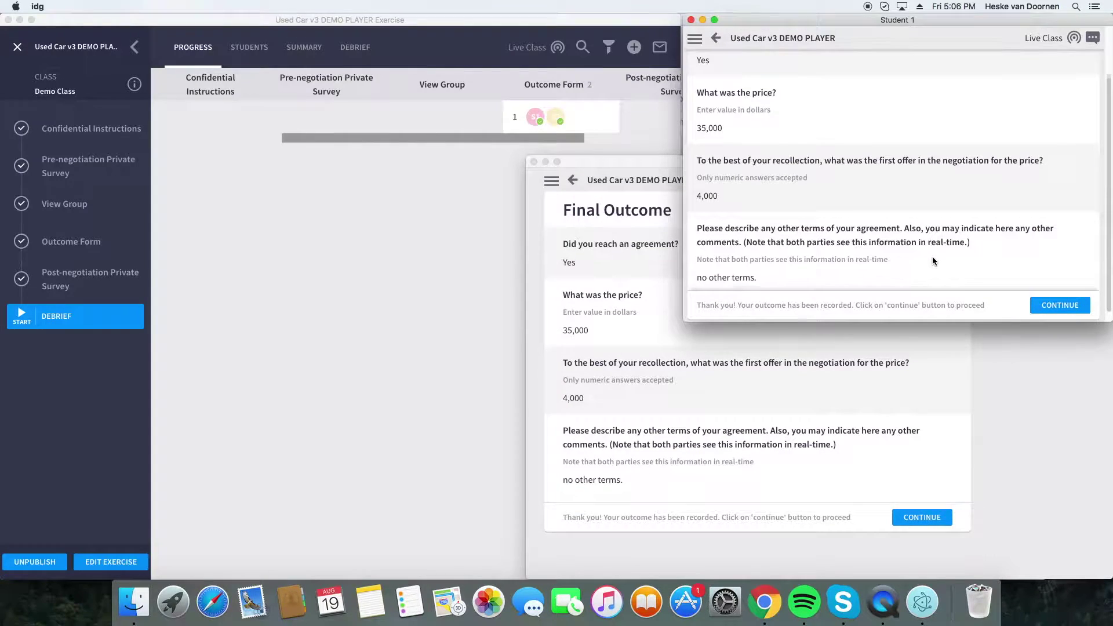
left_click(1070, 312)
left_click(898, 514)
- Submit Student 2's outcome form, then start Student 1's Post-negotiation Private Survey
left_click(919, 518)
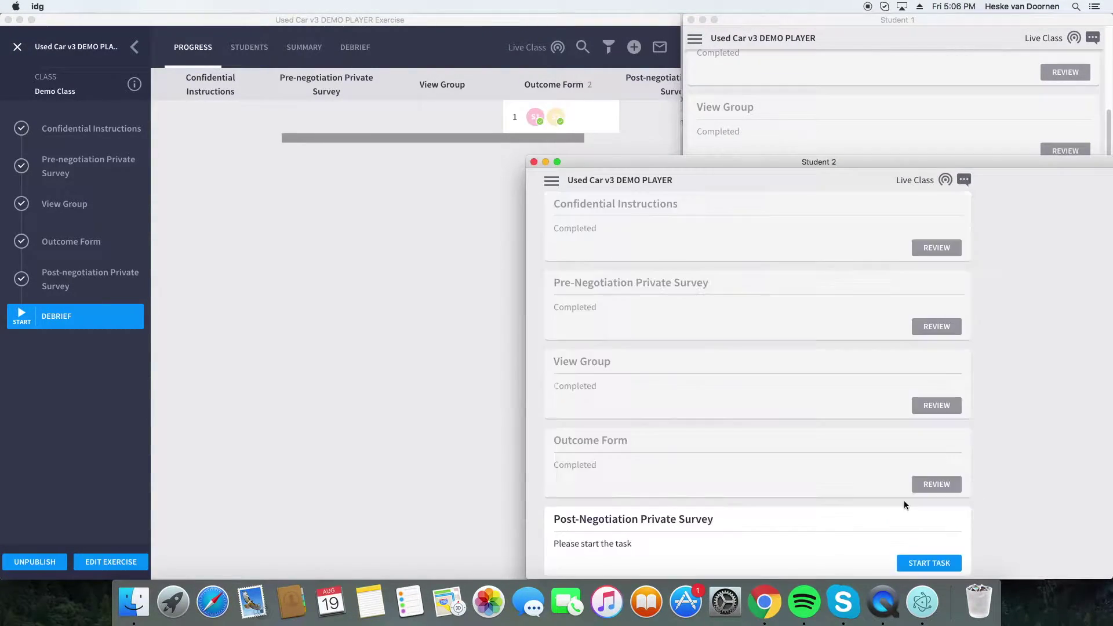
left_click_drag(527, 157, 683, 325)
left_click(584, 221)
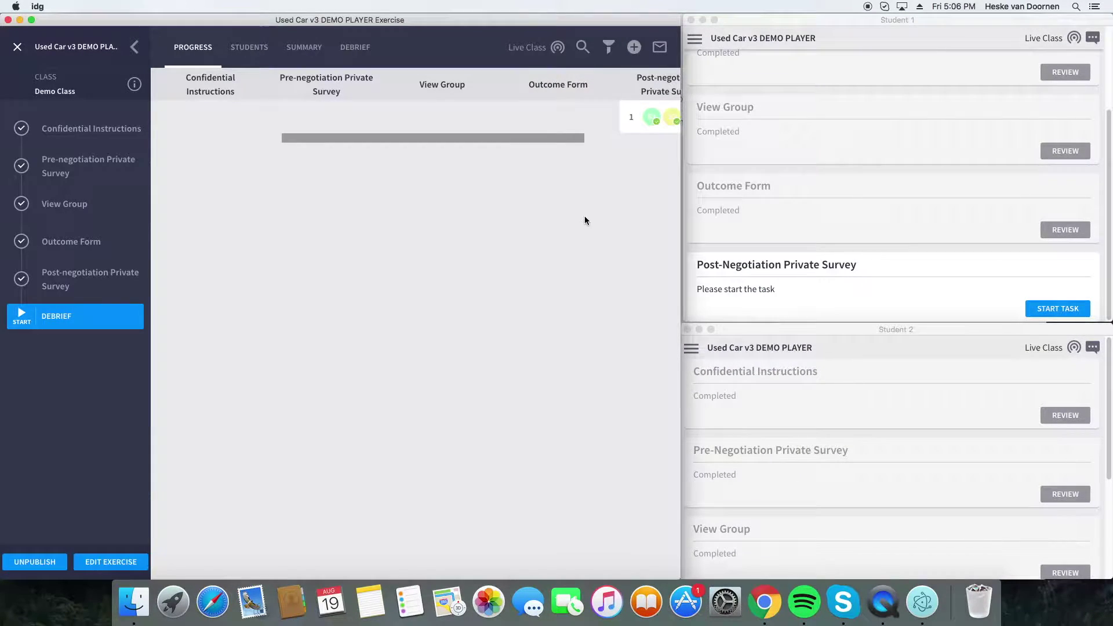
left_click_drag(567, 137, 635, 154)
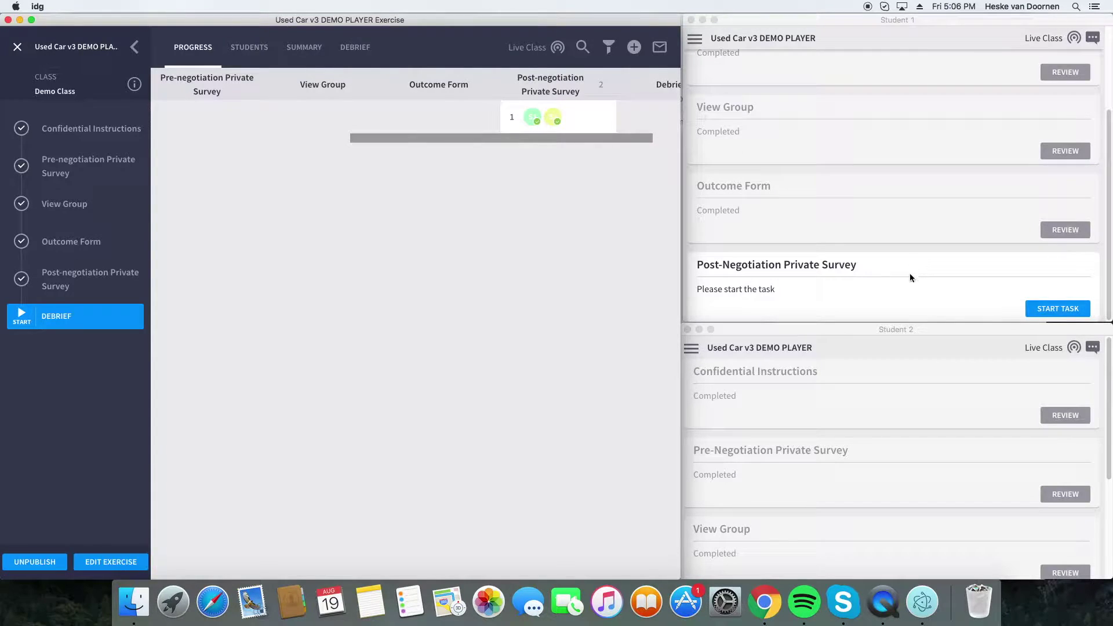
left_click(909, 273)
left_click(1045, 311)
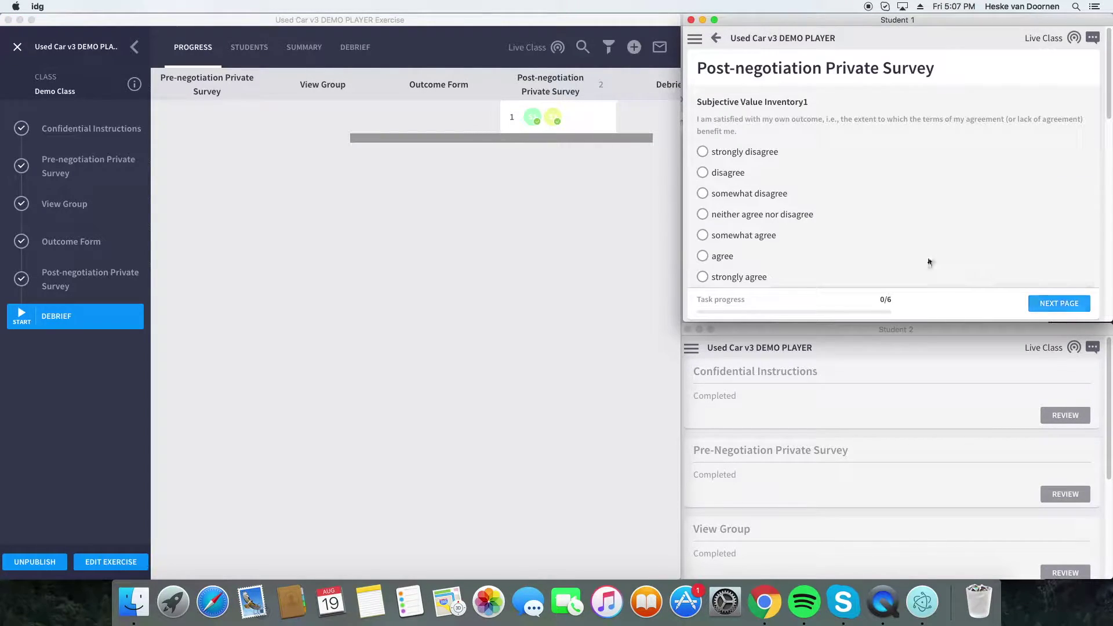
- Answer the first inventory page: Inventory2 disagree, Inventory3 somewhat agree, Inventory4 agree
scroll(748, 116, "down", 1)
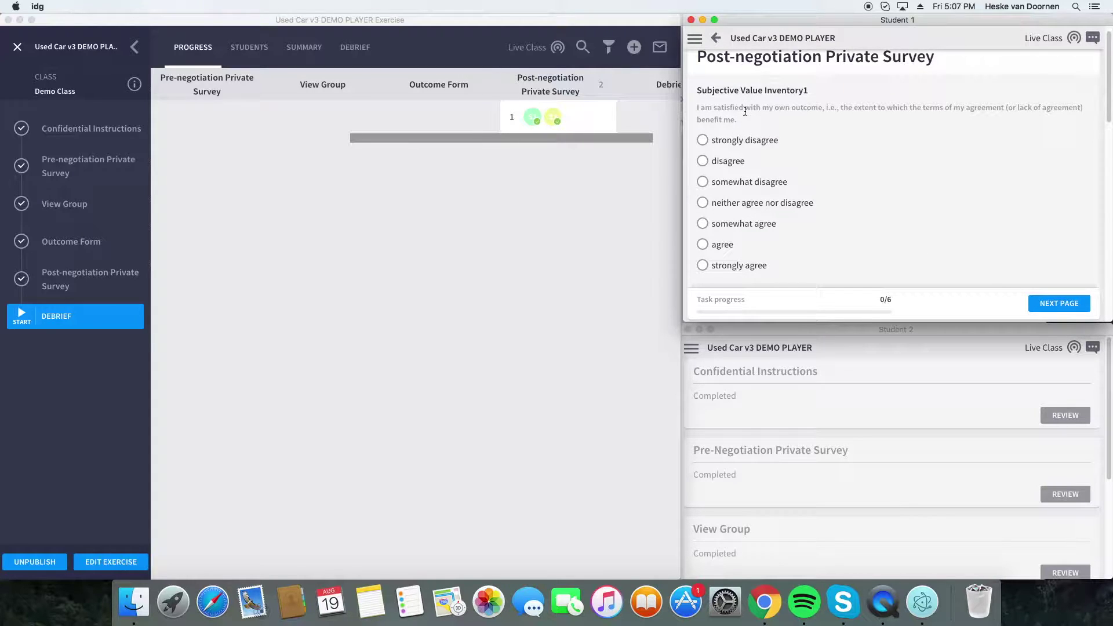
scroll(745, 108, "down", 2)
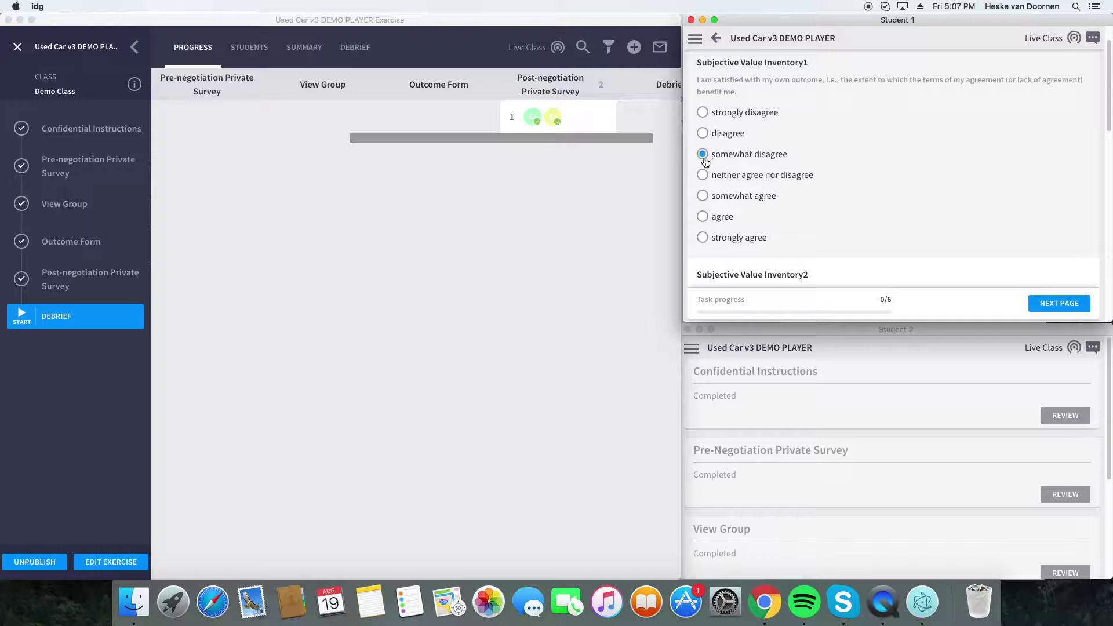
scroll(745, 187, "down", 10)
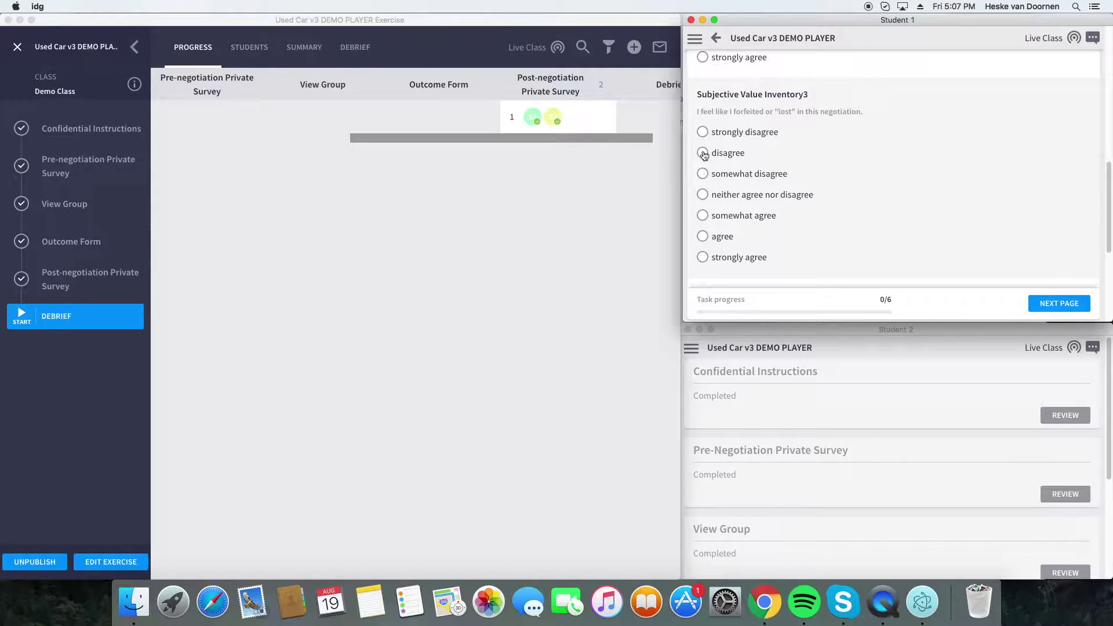
left_click(702, 215)
scroll(731, 235, "down", 5)
scroll(733, 236, "down", 5)
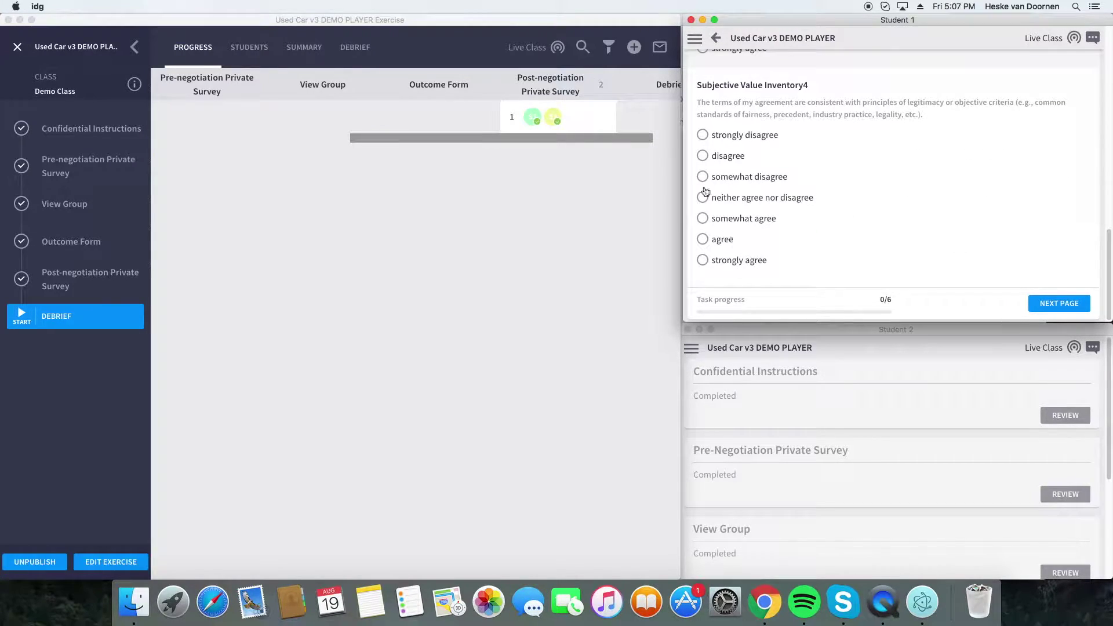
left_click(702, 238)
left_click_drag(960, 322, 948, 462)
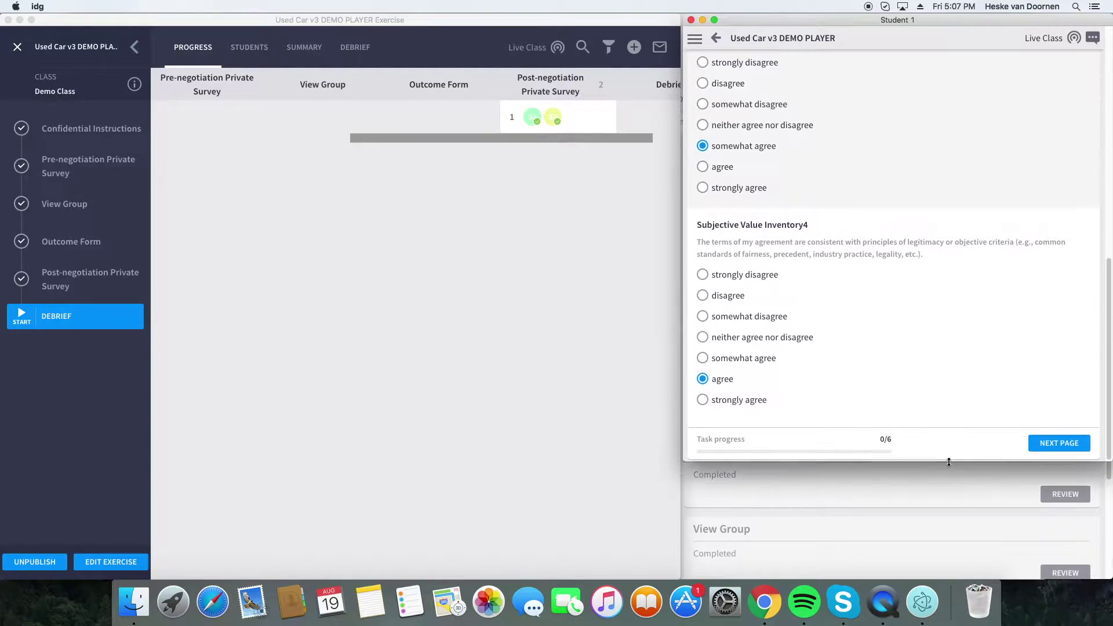
scroll(798, 333, "up", 10)
left_click(714, 353)
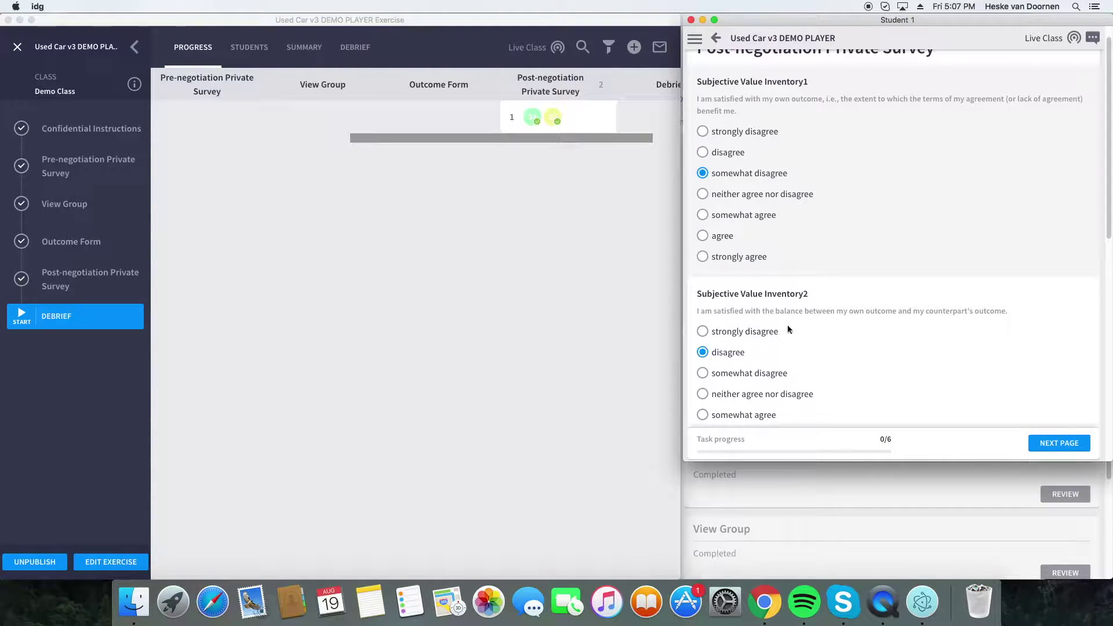
scroll(788, 320, "down", 3)
scroll(870, 359, "down", 3)
left_click(924, 371)
scroll(950, 400, "down", 5)
left_click(988, 380)
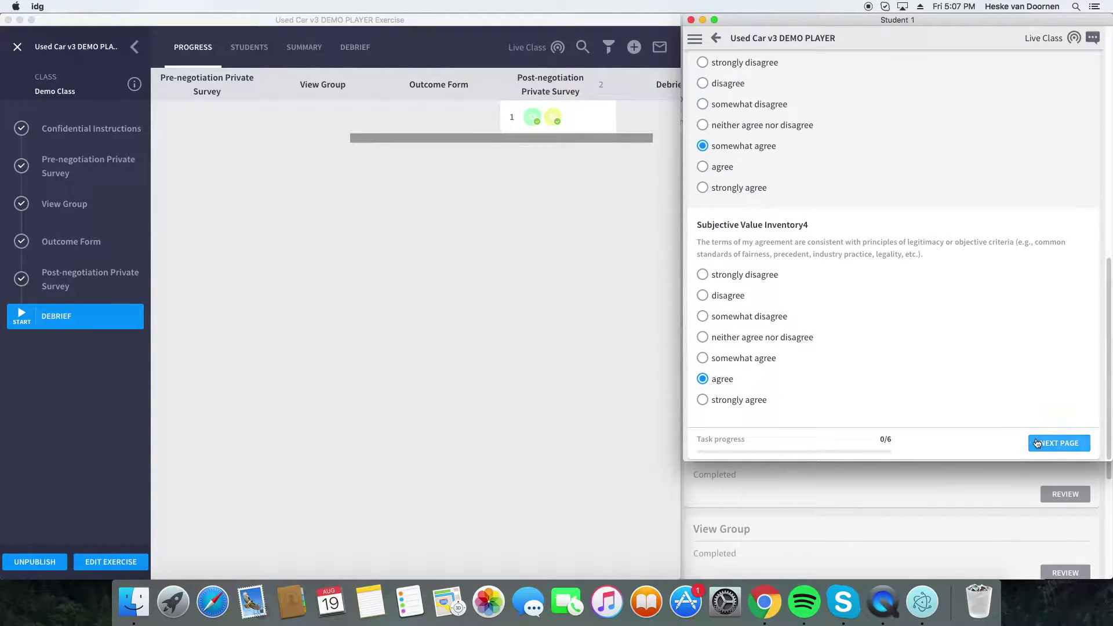
left_click(1059, 443)
- Answer Inventory5-7 somewhat disagree and Inventory8 neither agree nor disagree
left_click(745, 183)
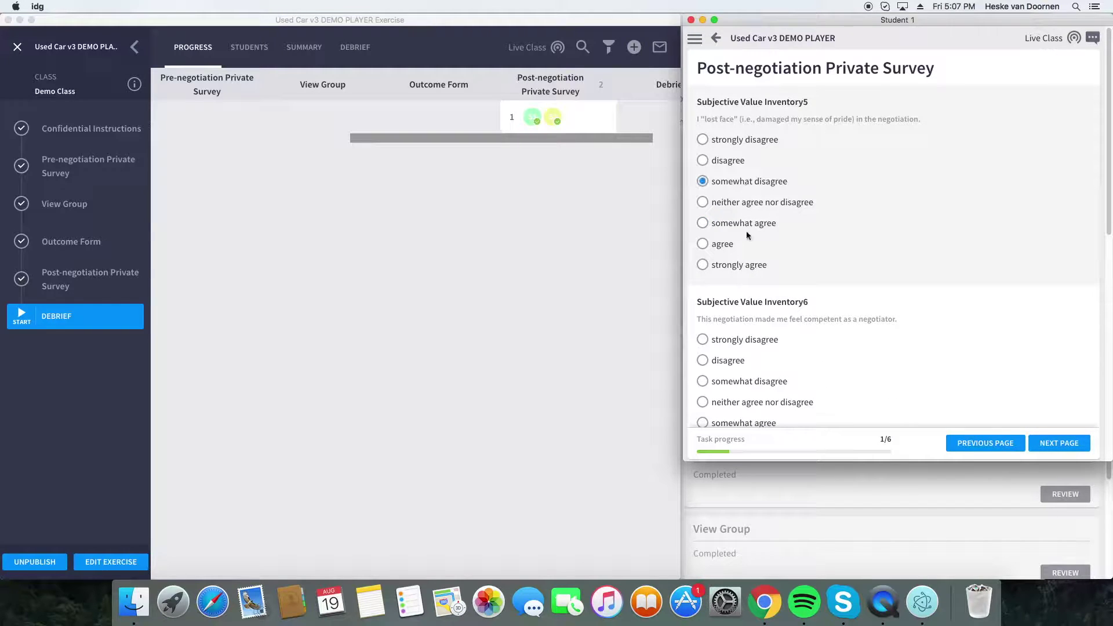
left_click(760, 382)
scroll(760, 376, "down", 4)
left_click(758, 361)
scroll(756, 357, "down", 4)
left_click(760, 339)
left_click(1050, 442)
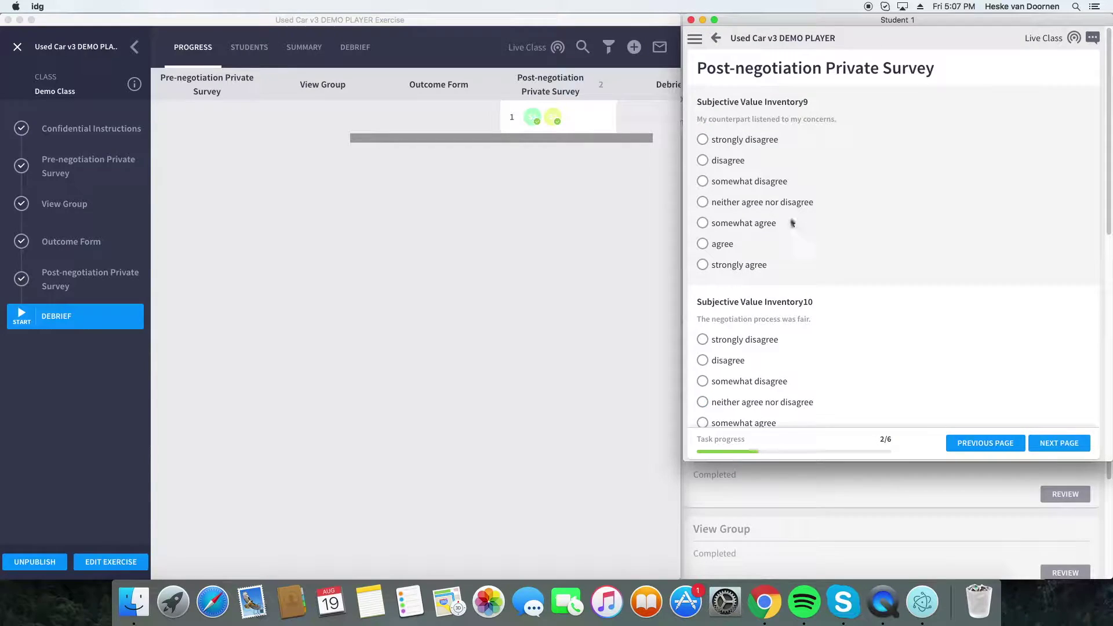
- Answer Inventory9 neutral, Inventory10 somewhat disagree, Inventory11 agree, Inventory12 disagree
left_click(745, 202)
left_click(724, 394)
scroll(741, 353, "down", 4)
left_click(728, 318)
scroll(735, 342, "down", 4)
left_click(725, 297)
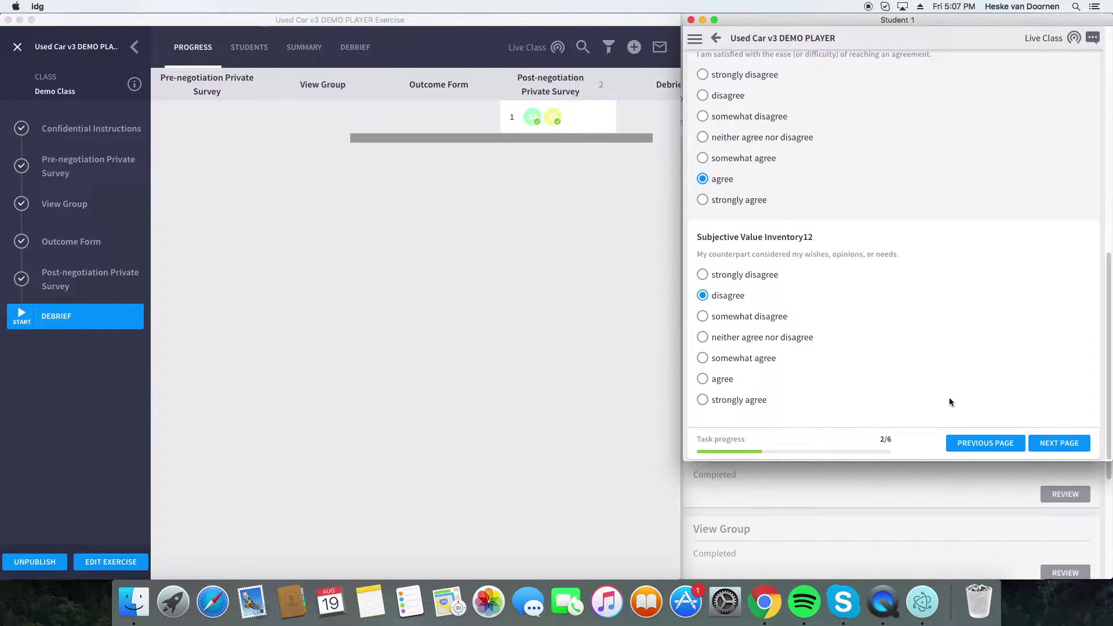
left_click(1061, 442)
- Answer Inventory13 agree, Inventory14 strongly disagree, Inventory15 somewhat disagree, Inventory16 disagree, reaching page 4/6
left_click(719, 247)
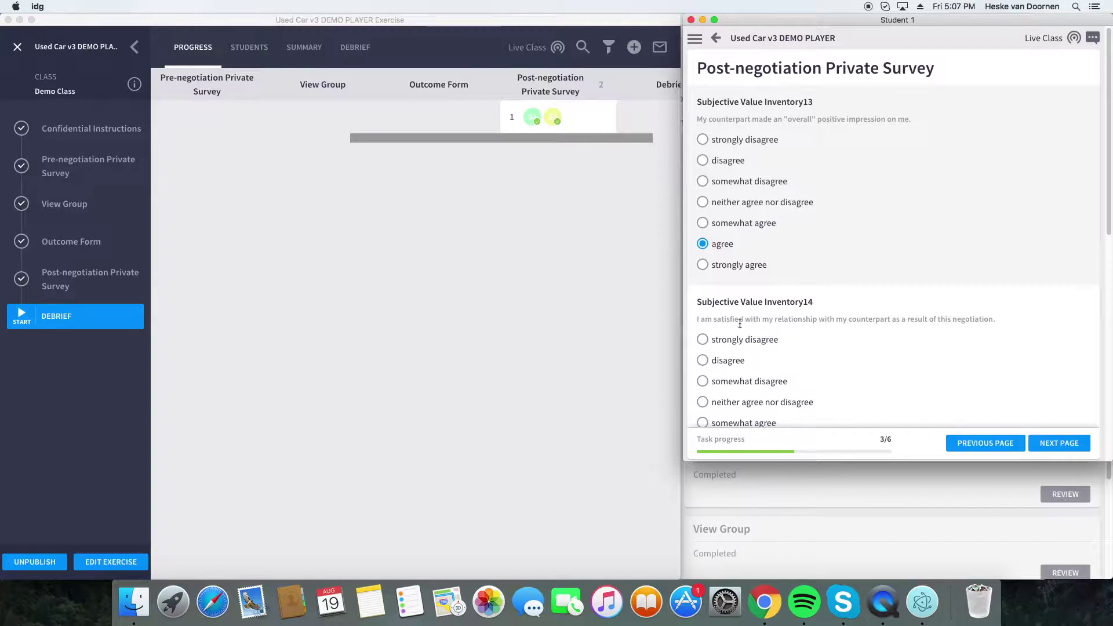
left_click(745, 340)
scroll(748, 338, "down", 8)
left_click(722, 295)
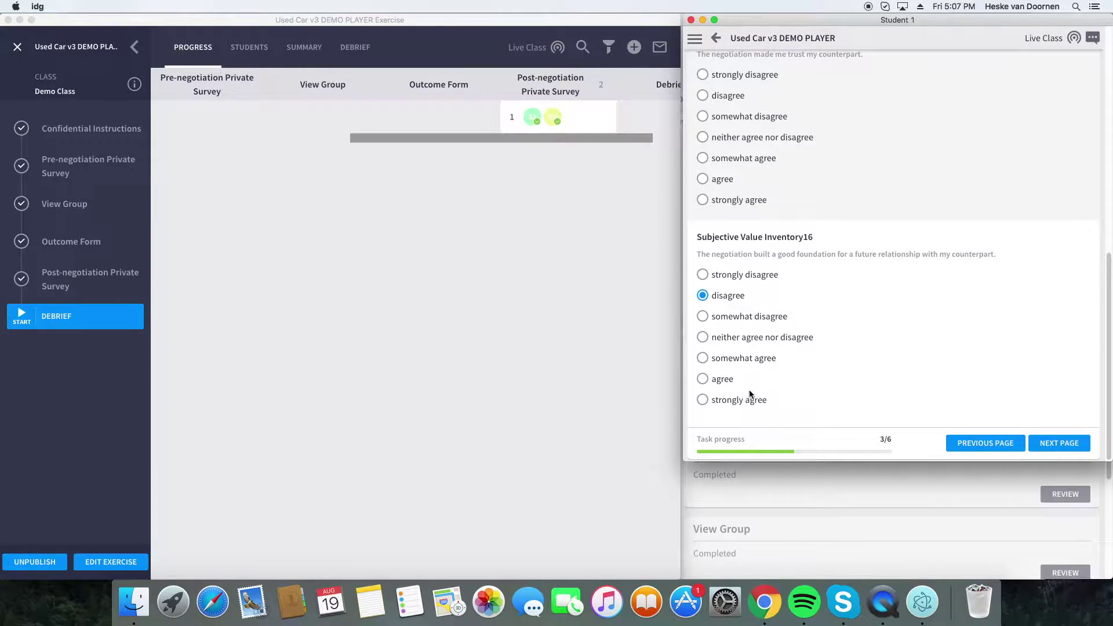
left_click(1060, 444)
left_click(768, 115)
left_click(1071, 444)
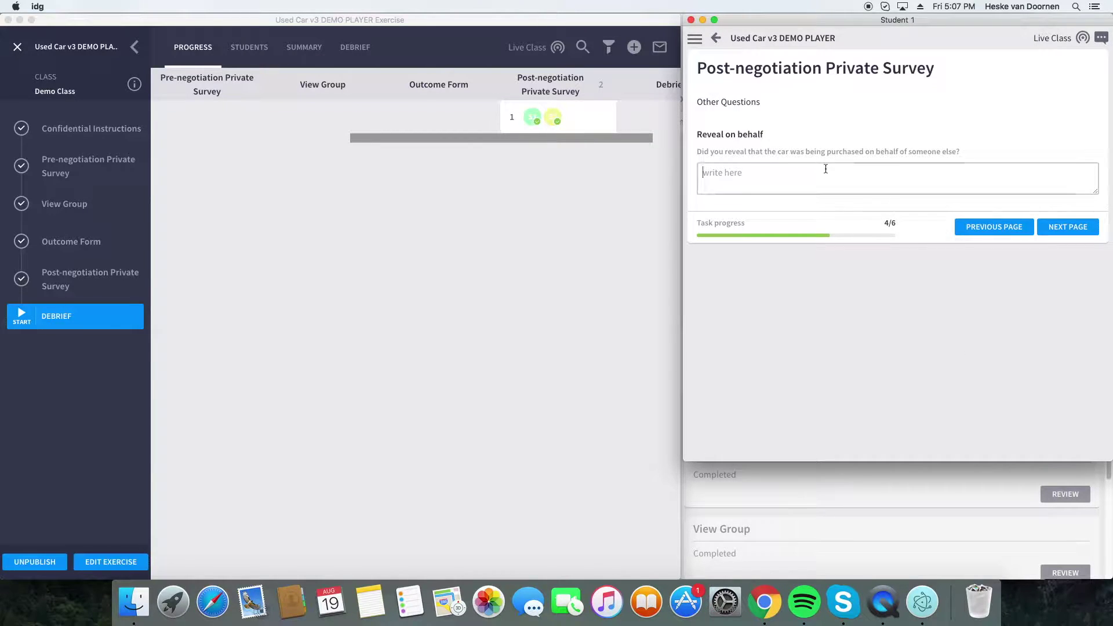
- Answer 'no' for Reveal on behalf, rate car knowledge Medium, and set preparation time to 10 minutes
type("nope.")
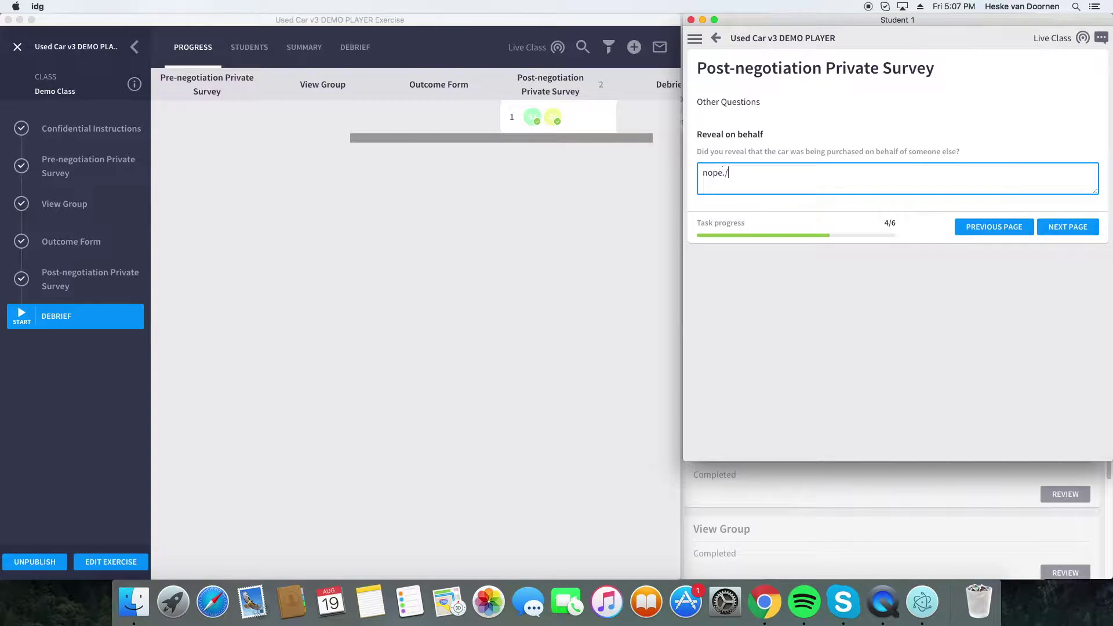
left_click(1087, 227)
left_click(703, 193)
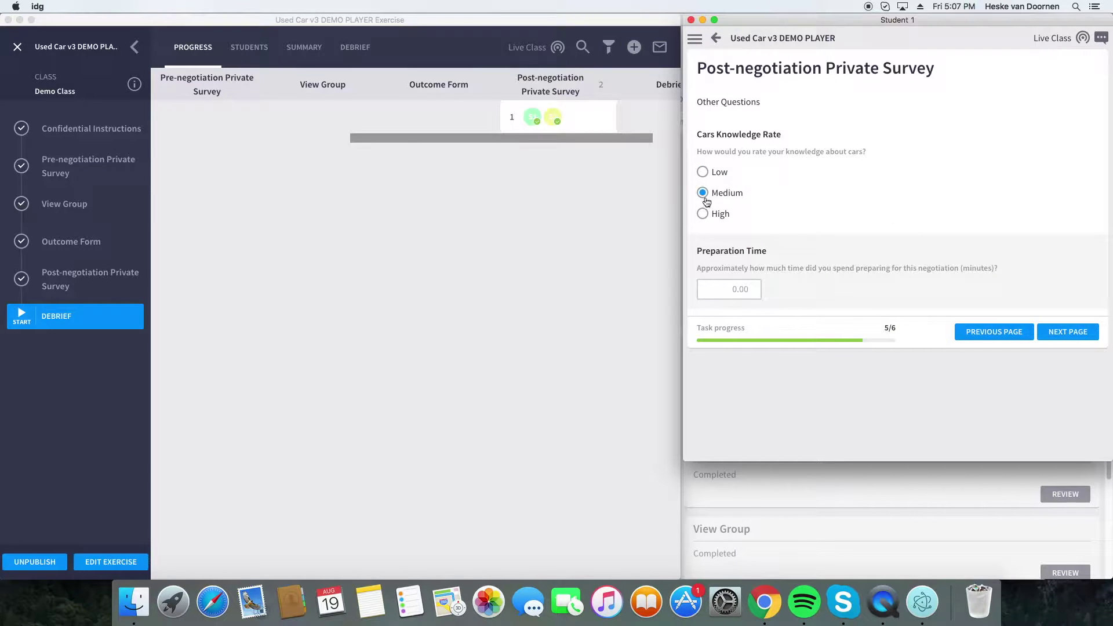
left_click(1081, 331)
left_click(753, 293)
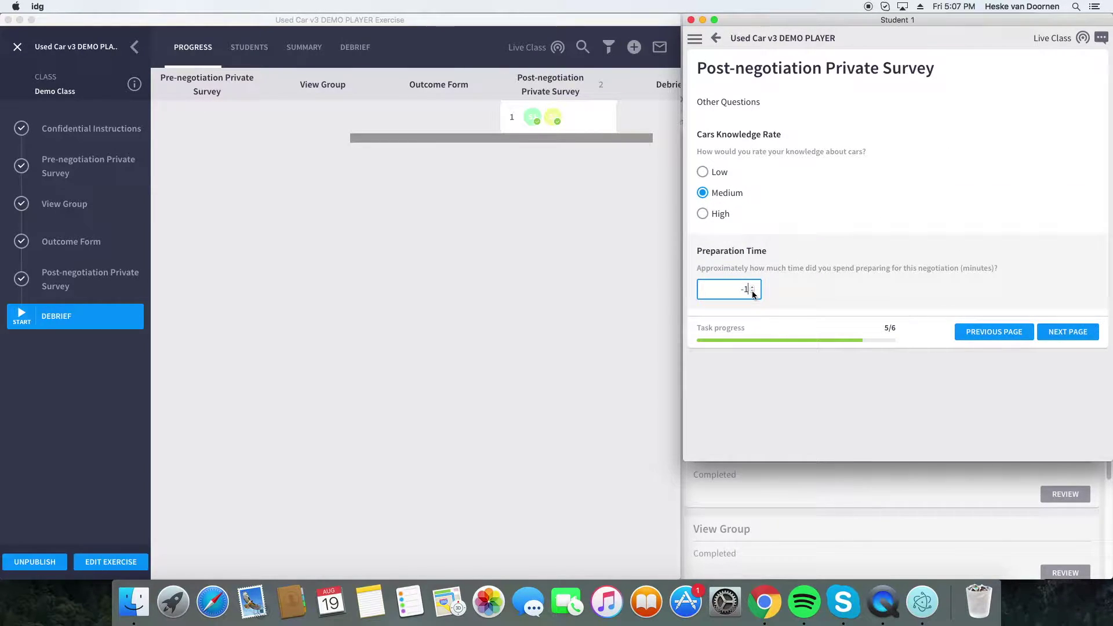
key("BackSpace")
key("BackSpace")
type("10")
left_click(1056, 331)
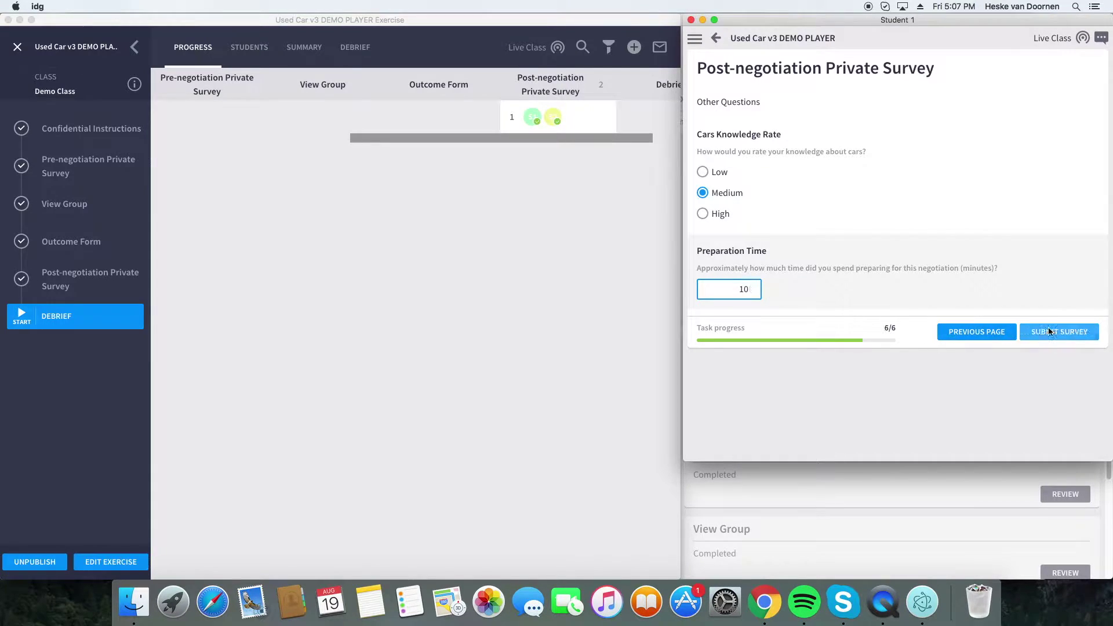
- Give feedback 'stayed friendly.' and 'dont change their mind so much.', then submit Student 1's survey
left_click(847, 204)
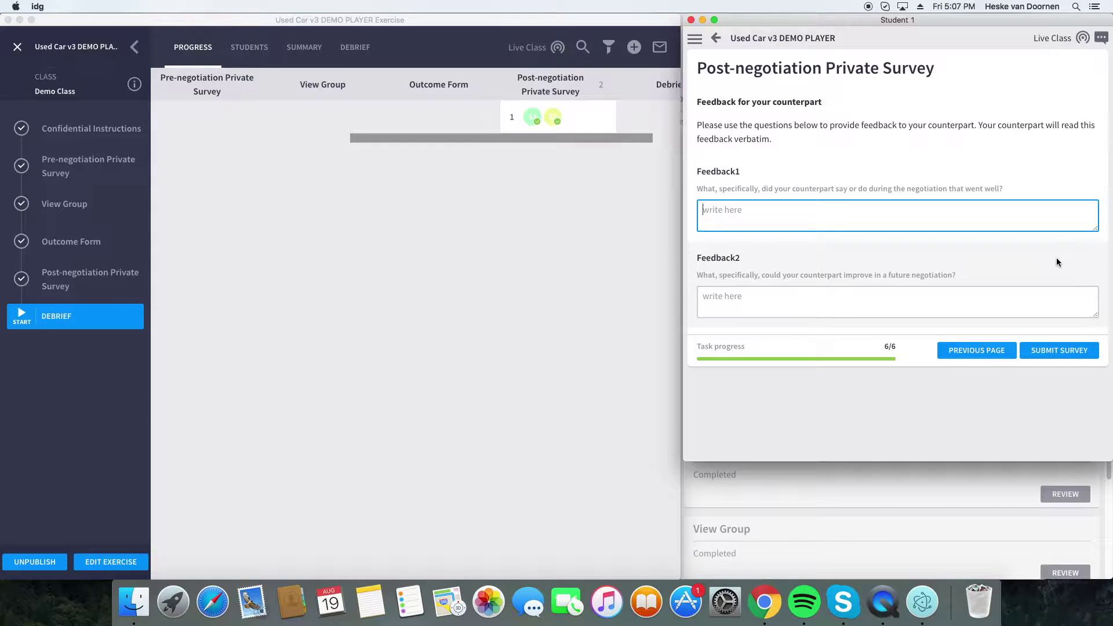
type("stayed friedn")
type("mn")
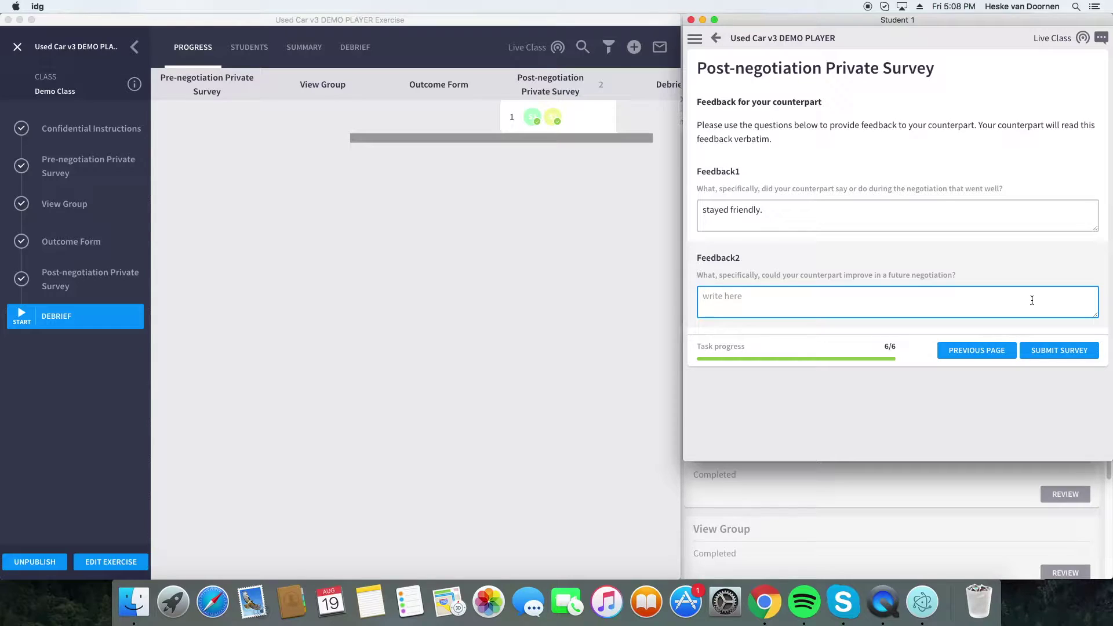
type("dont")
left_click(1015, 347)
left_click(1067, 333)
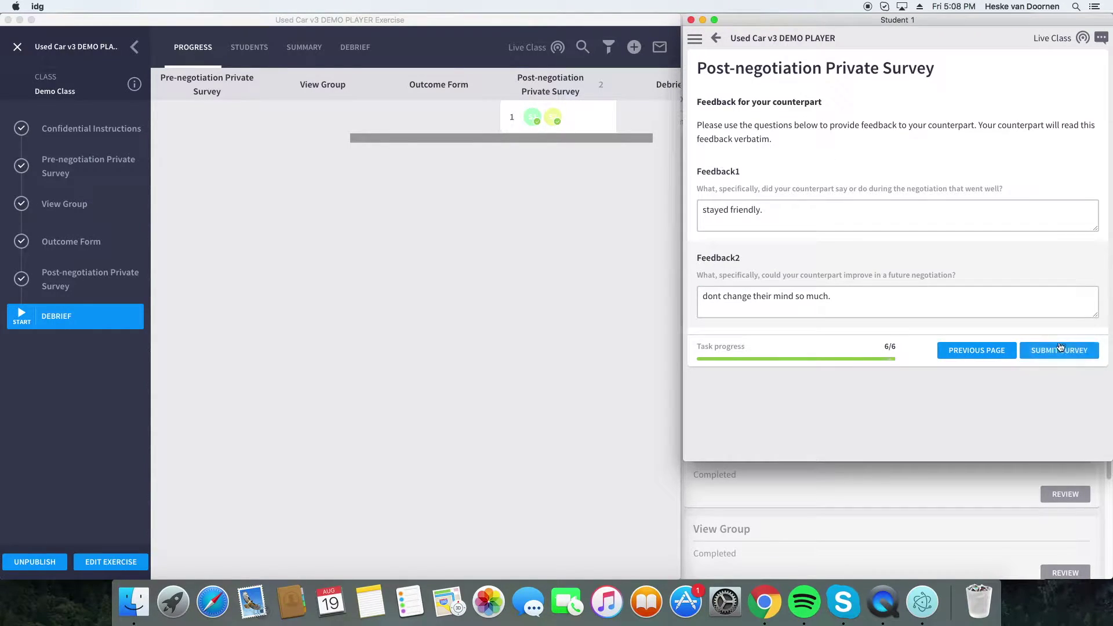
left_click(1067, 420)
left_click(977, 521)
- Start Student 2's survey, answering 'I have no idea' for Reveal on behalf and 30 minutes preparation
scroll(955, 481, "down", 3)
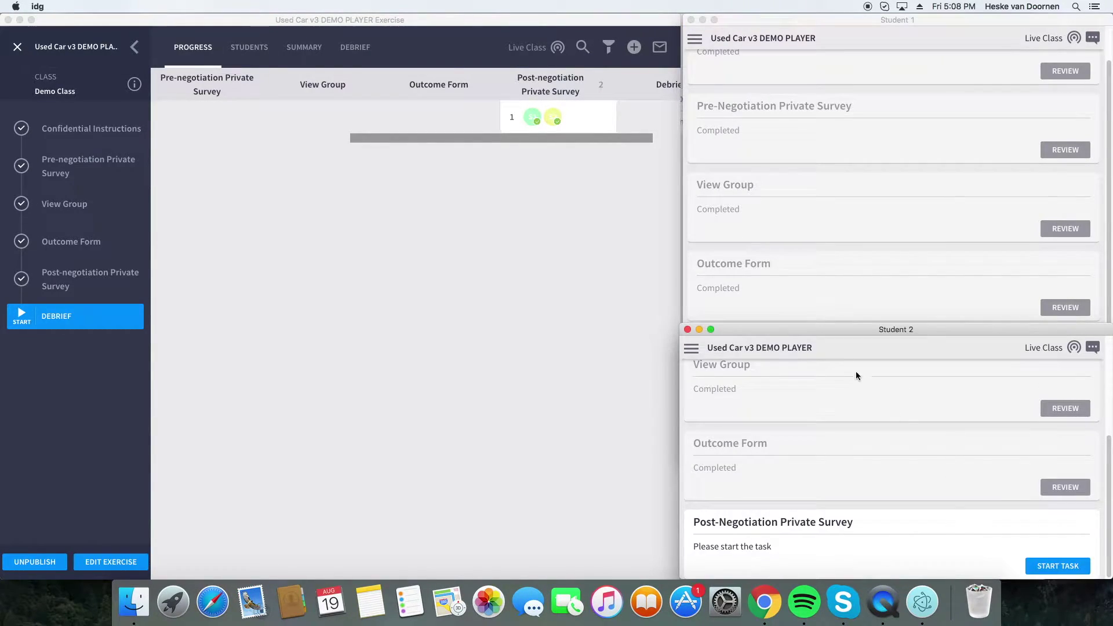
left_click(1058, 566)
left_click_drag(896, 330, 787, 183)
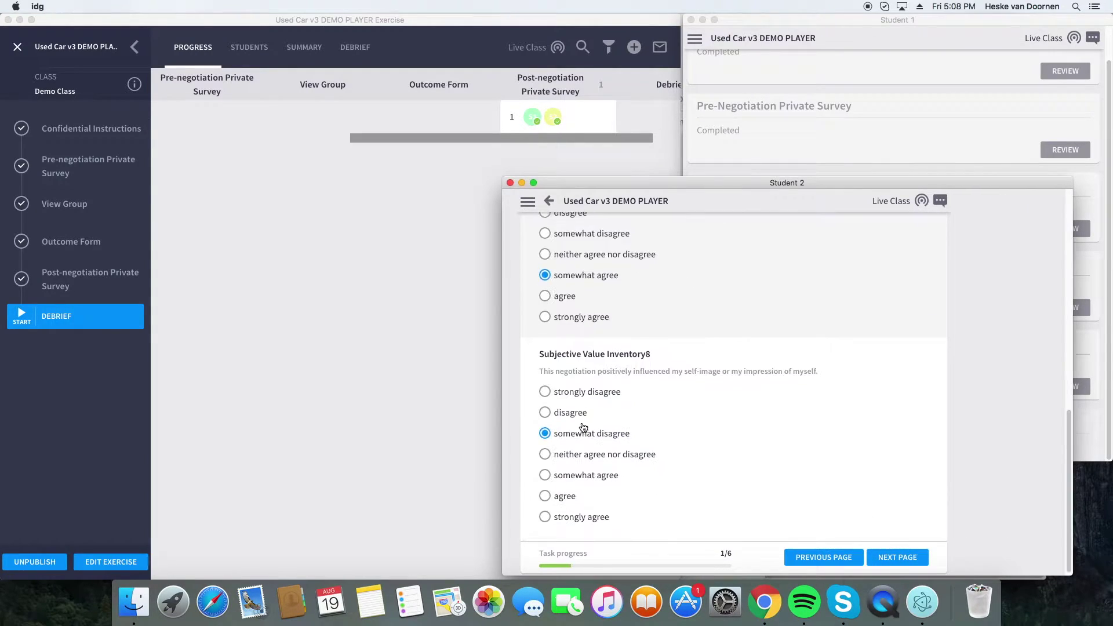
left_click(898, 556)
left_click(898, 555)
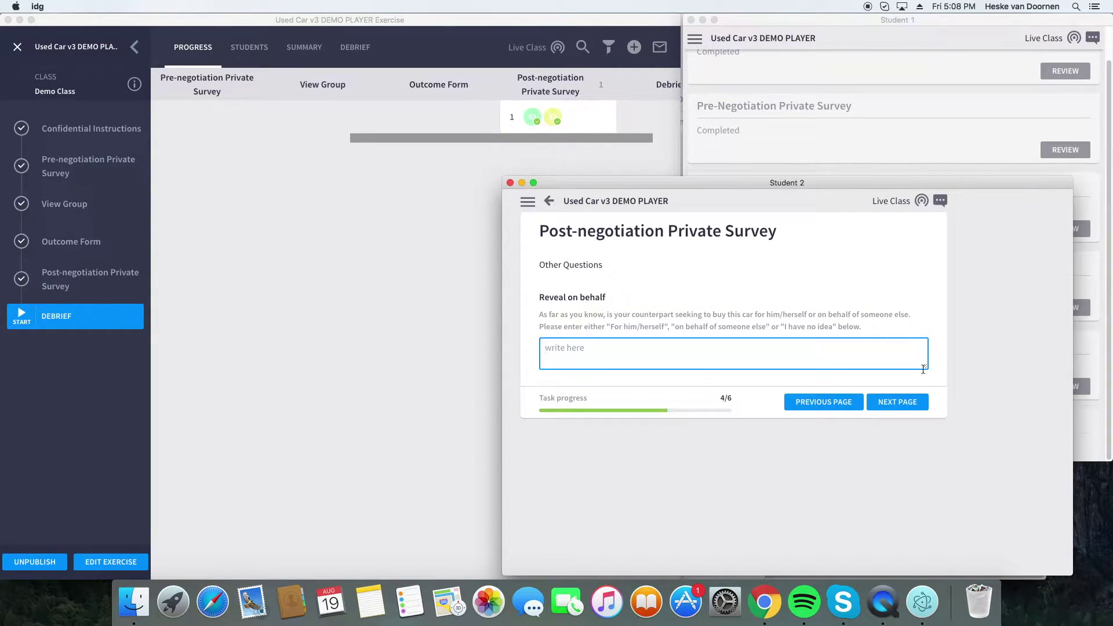
type("I have no idea")
left_click(897, 402)
left_click(545, 375)
type("30")
left_click(897, 492)
- Enter feedback 'clear and consice' and 'be', submit Student 2's survey, and rearrange the windows
type("clear and consice")
left_click(733, 464)
type("be")
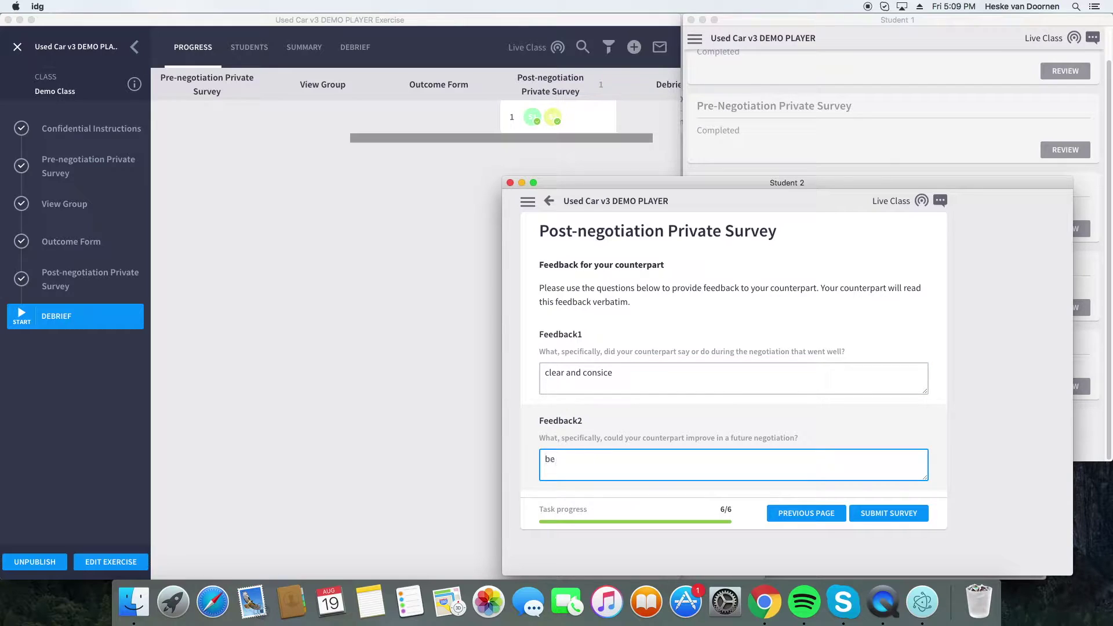
left_click(888, 513)
left_click_drag(787, 183, 939, 303)
left_click_drag(681, 290, 765, 290)
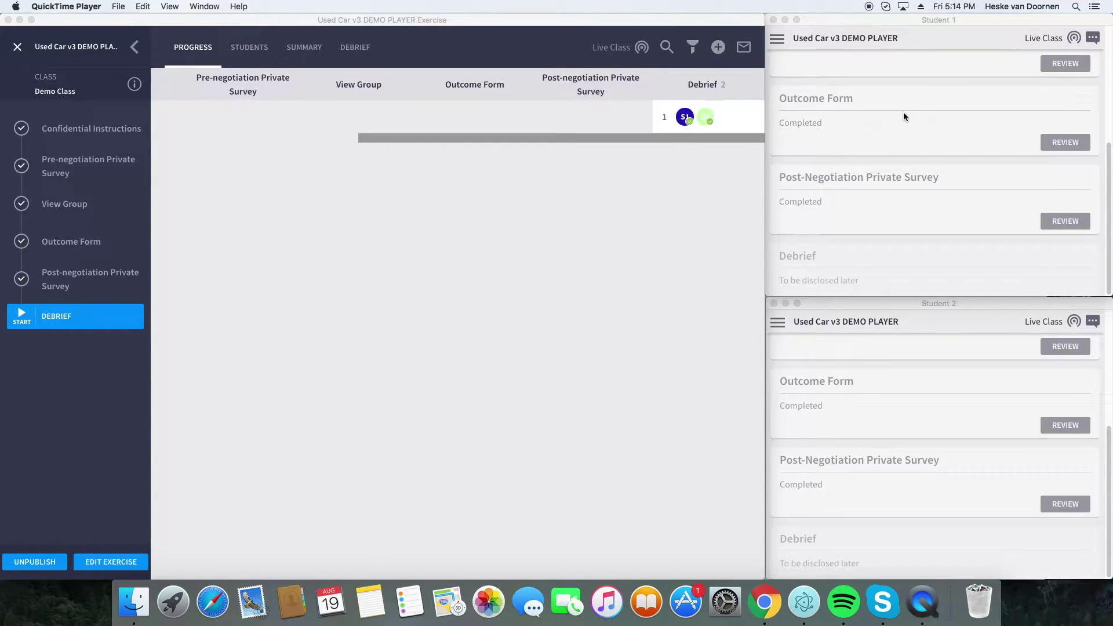
- Review the exercise's debrief results and publish the debrief to the students
left_click(888, 228)
left_click(912, 387)
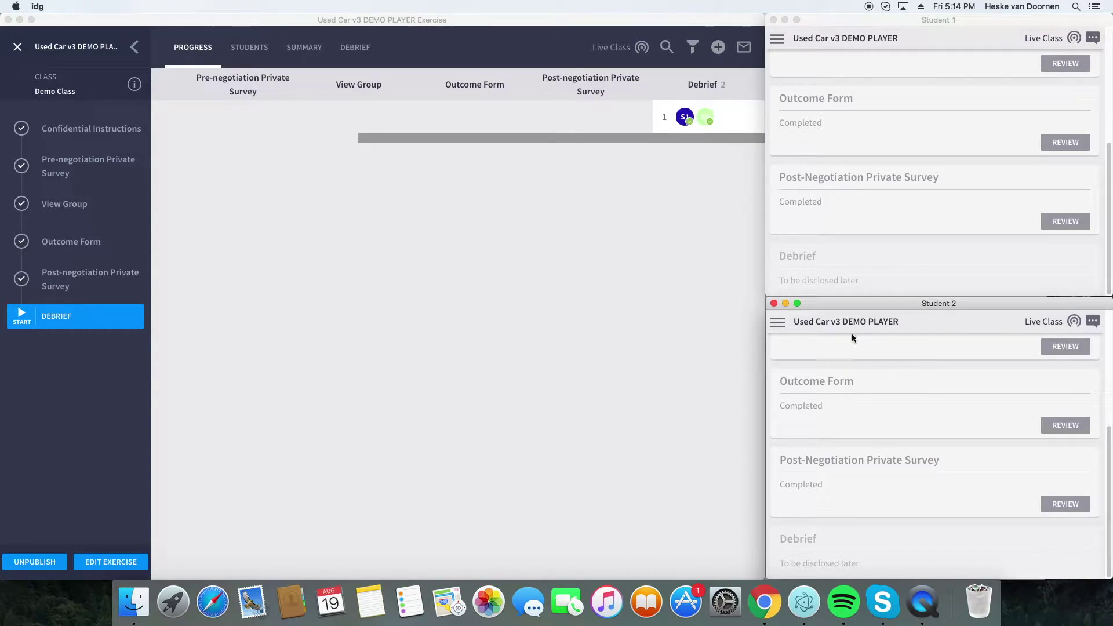
left_click(635, 315)
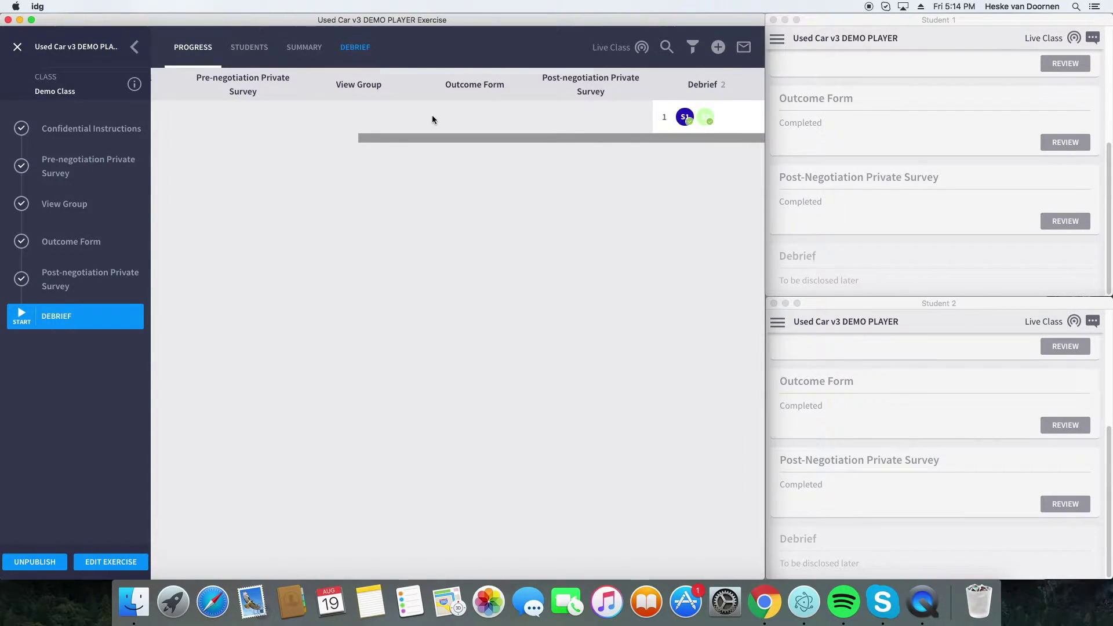
scroll(469, 194, "down", 10)
scroll(505, 186, "down", 15)
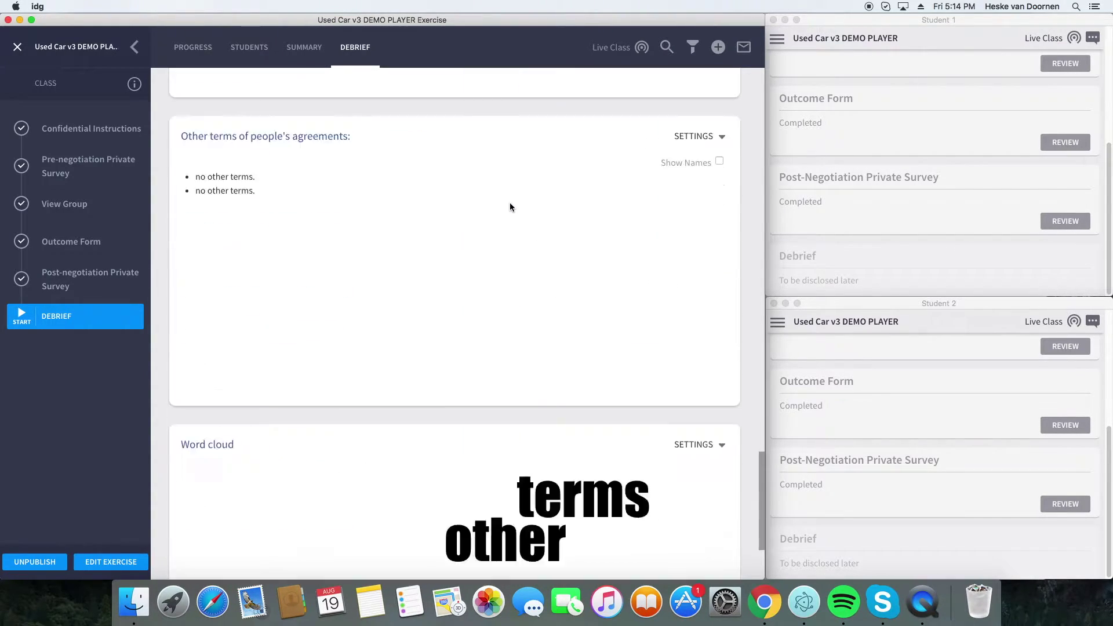
scroll(506, 197, "up", 20)
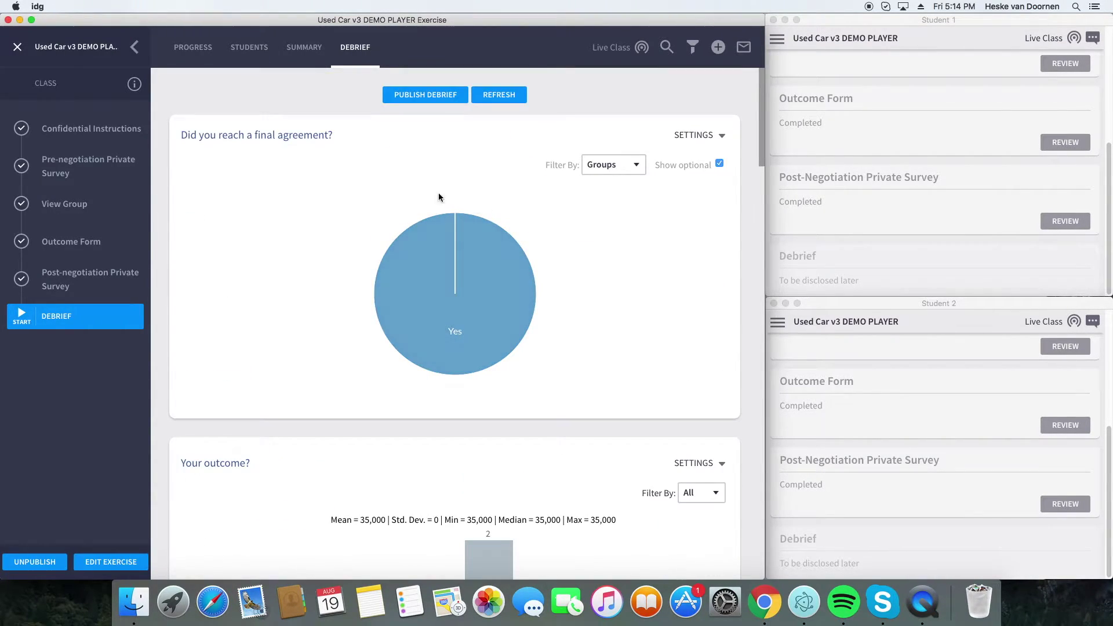
left_click(440, 94)
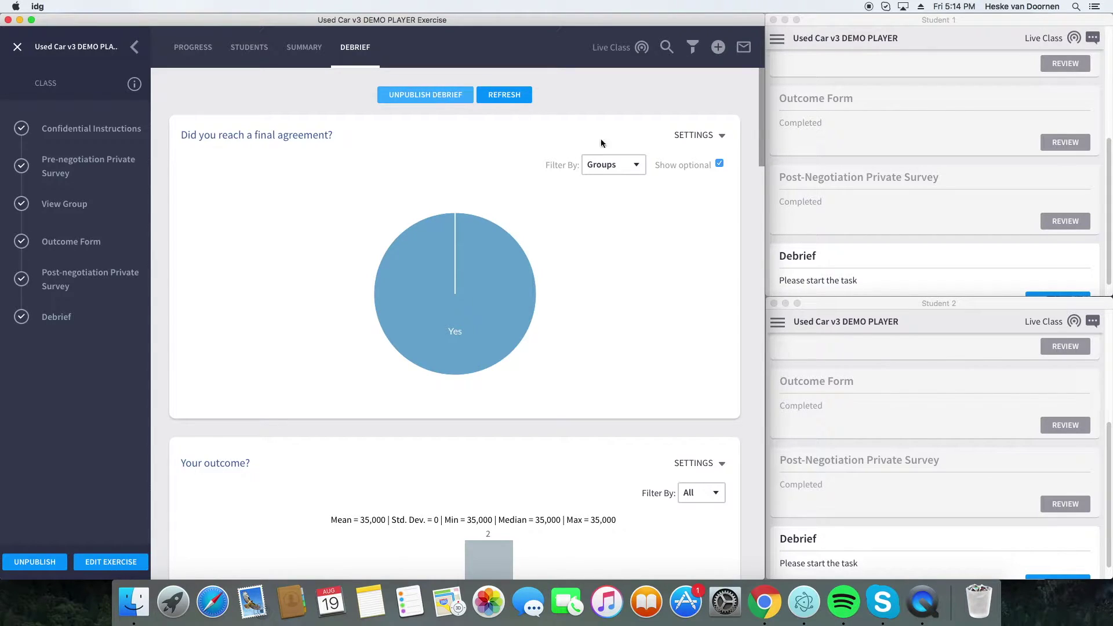
- Start the debrief task in both Student 1's and Student 2's windows
left_click(895, 234)
scroll(895, 234, "down", 2)
left_click(1063, 287)
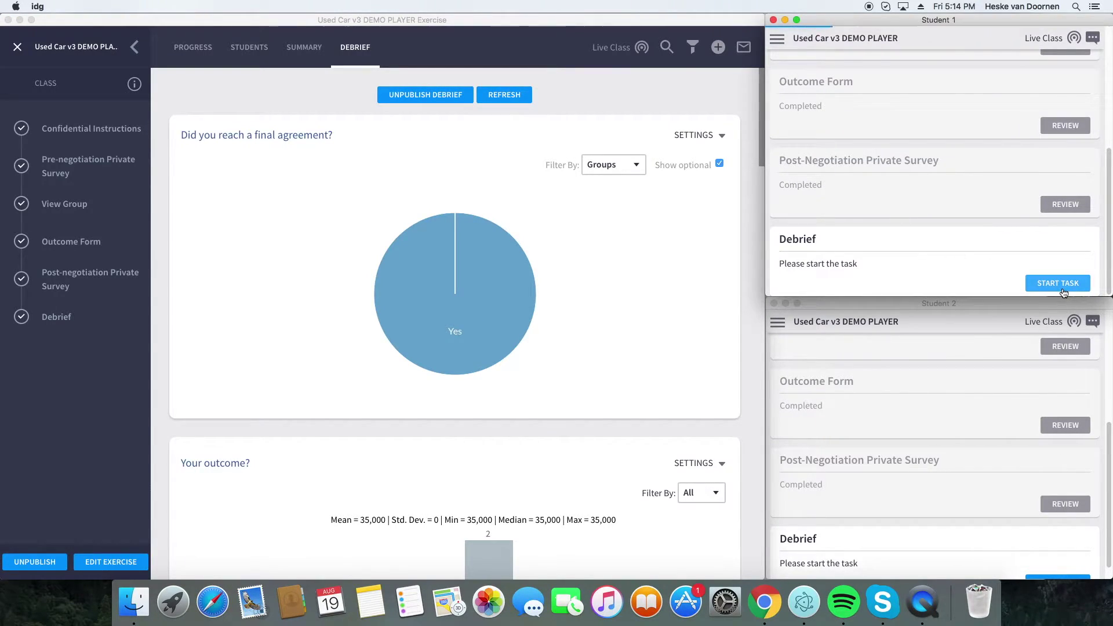
left_click(902, 389)
scroll(1016, 561, "down", 1)
left_click(1037, 565)
- Enlarge Student 1's window and scroll through the debrief charts, including the all-Yes agreement pie
left_click(859, 265)
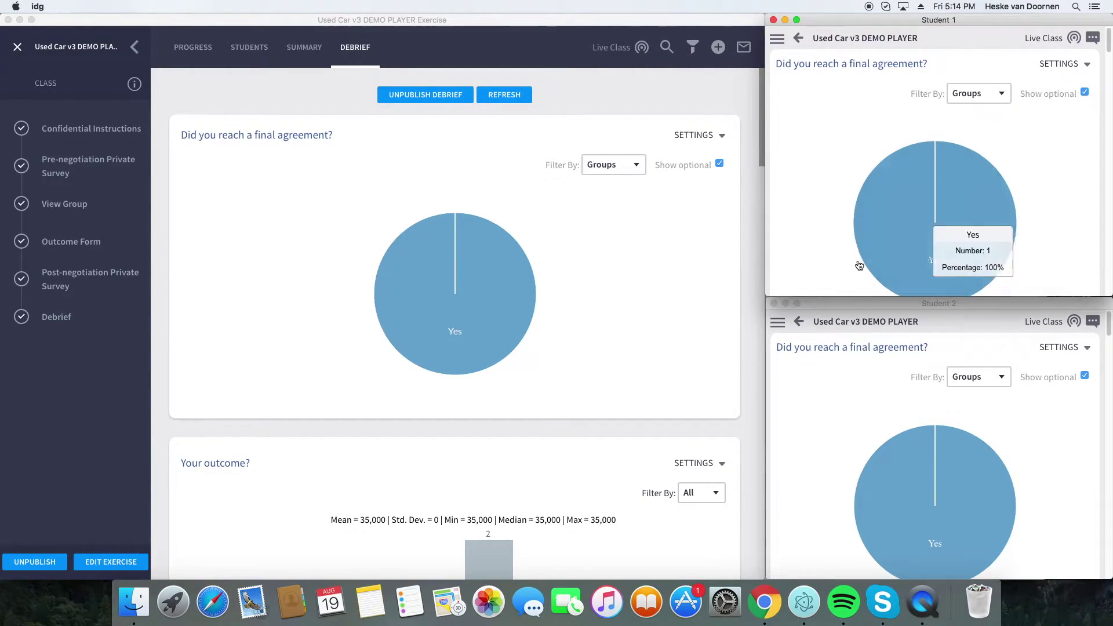
left_click_drag(766, 296, 647, 543)
scroll(819, 342, "down", 2)
scroll(819, 342, "down", 10)
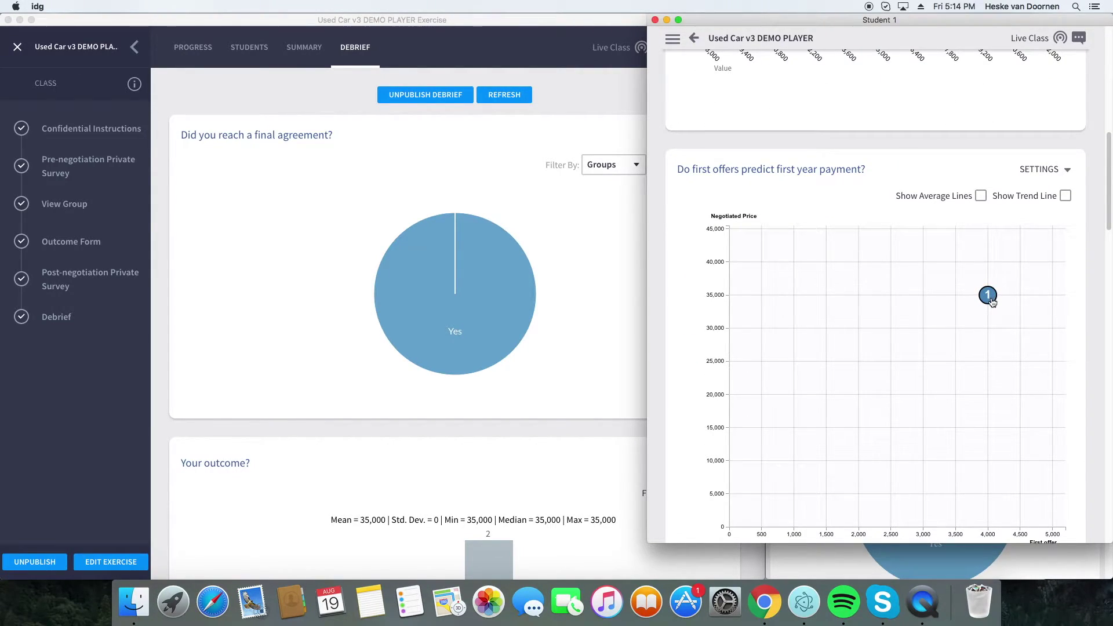
mouse_move(992, 302)
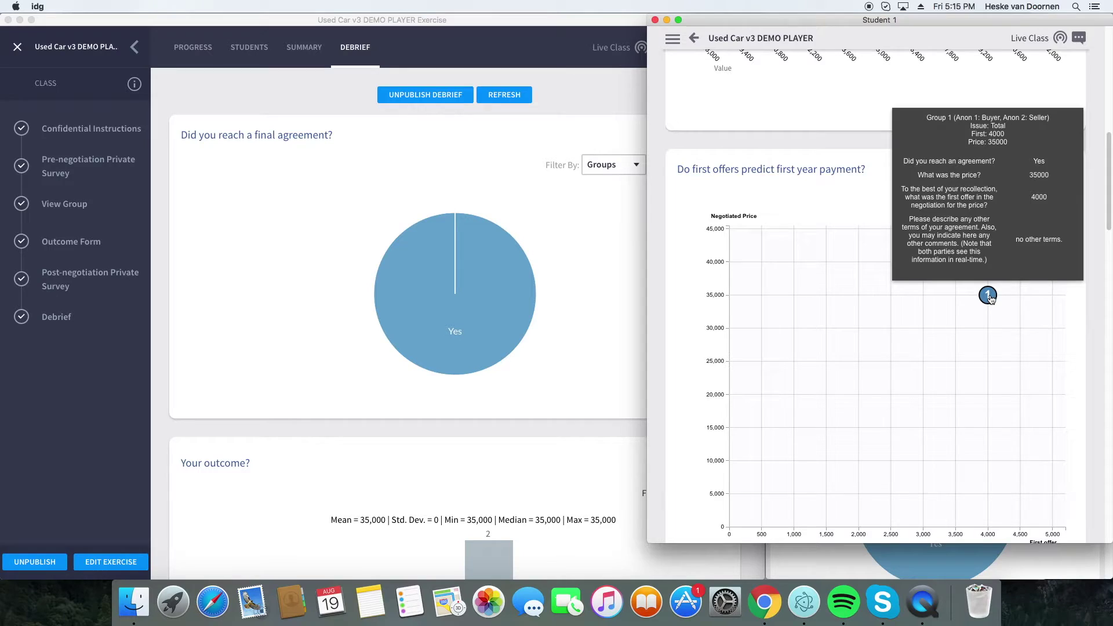
scroll(890, 380, "down", 10)
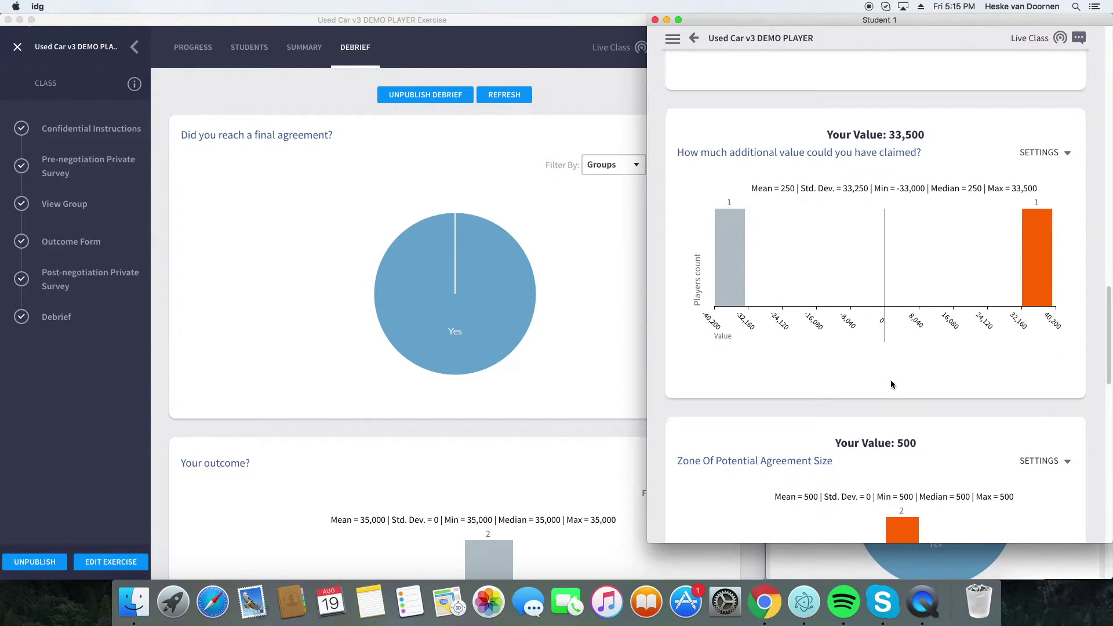
scroll(891, 385, "down", 15)
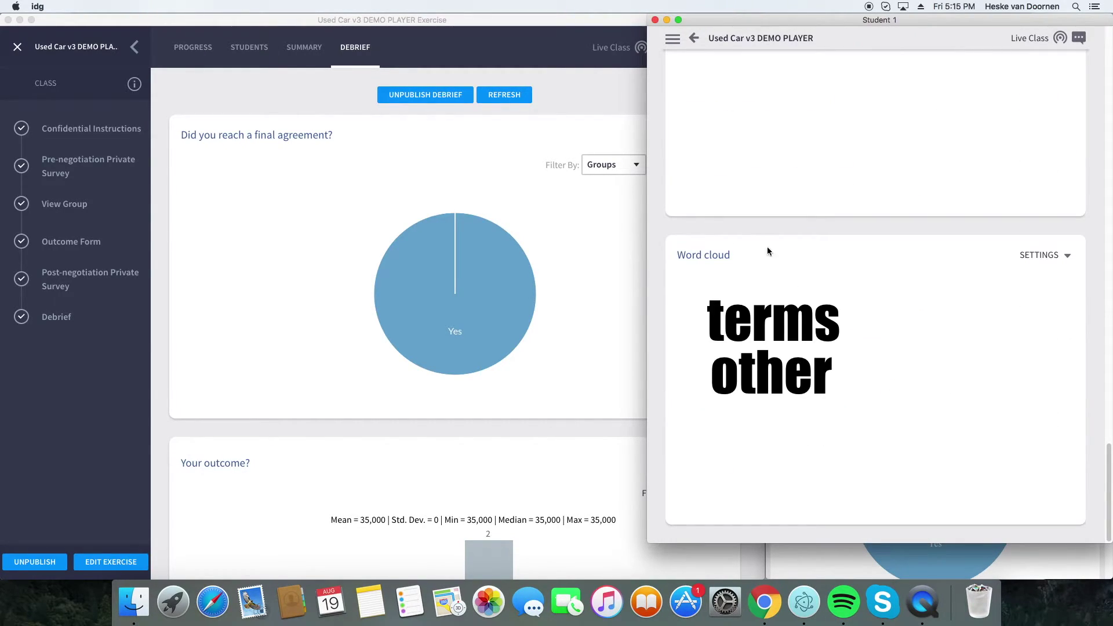
scroll(750, 113, "up", 20)
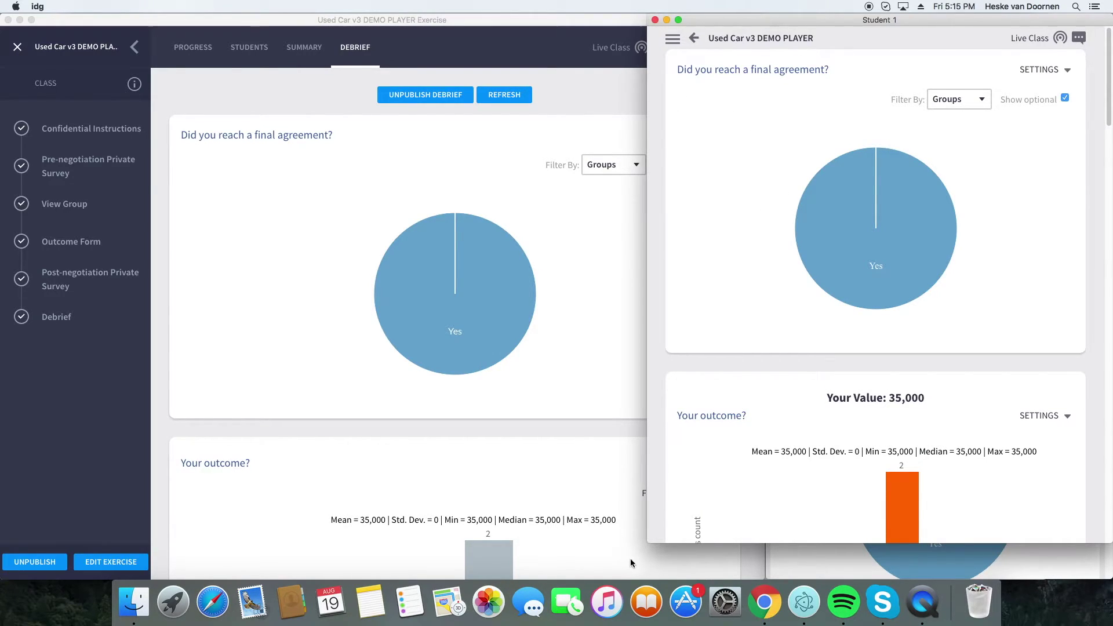
- Shrink Student 1's window back and leave the exercise from the instructor window
left_click_drag(651, 539, 770, 292)
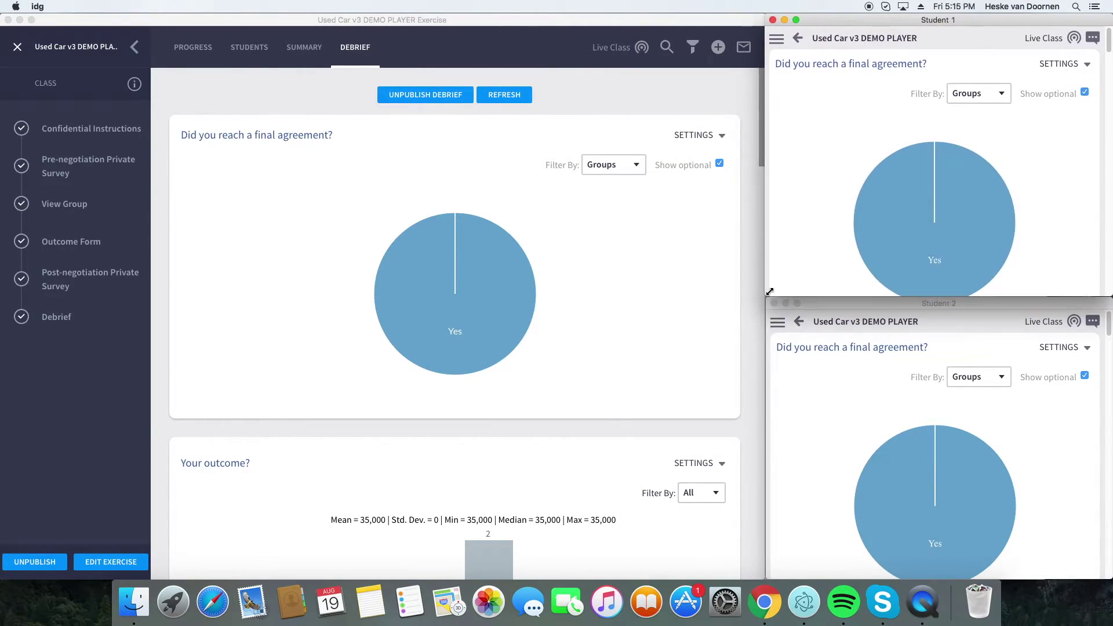
left_click(699, 323)
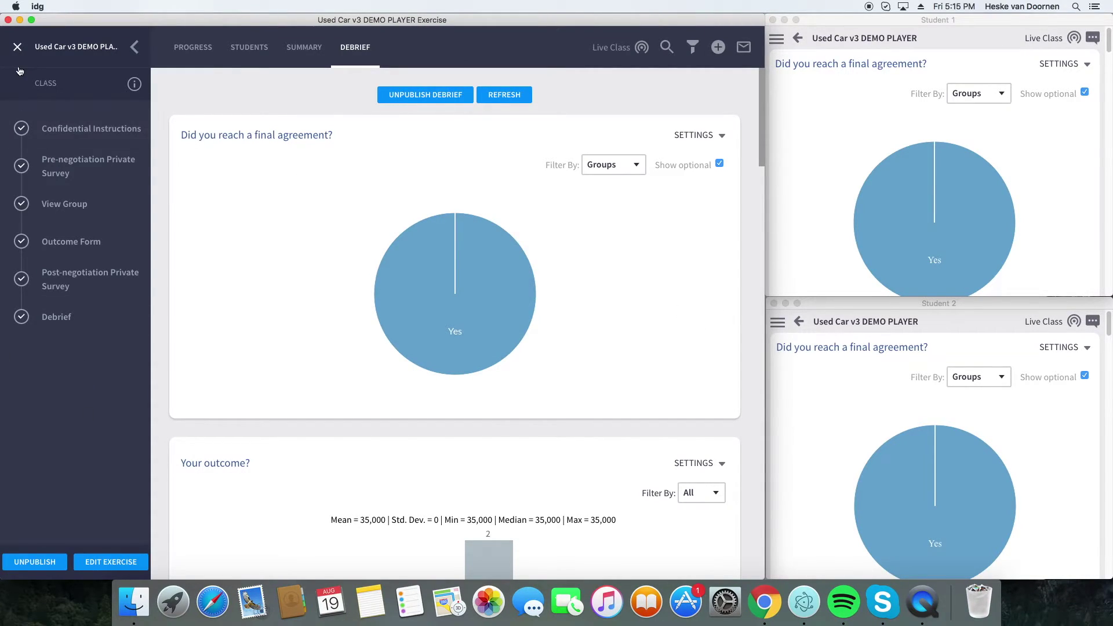
left_click(18, 47)
- Confirm leaving the Used Car exercise and go to the exercise Library
left_click(458, 329)
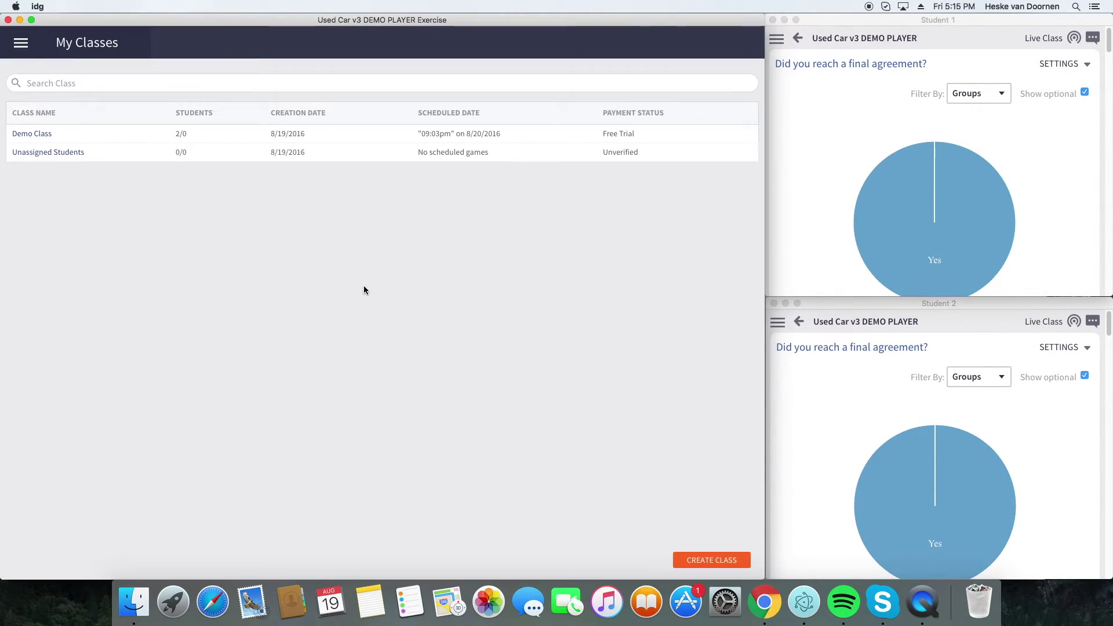
left_click(22, 45)
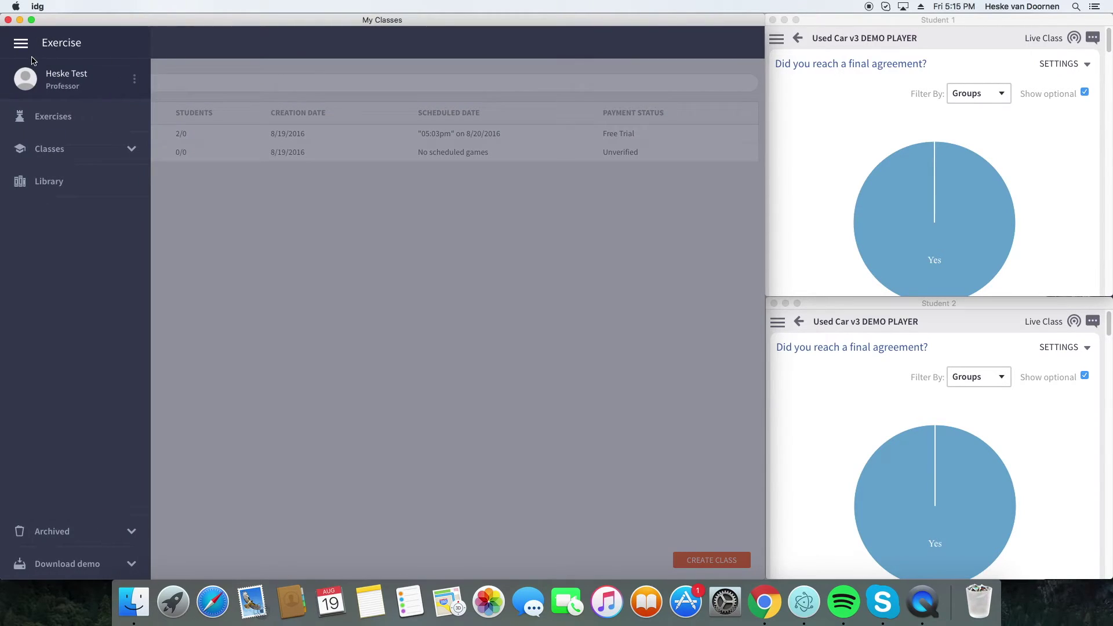
left_click(66, 181)
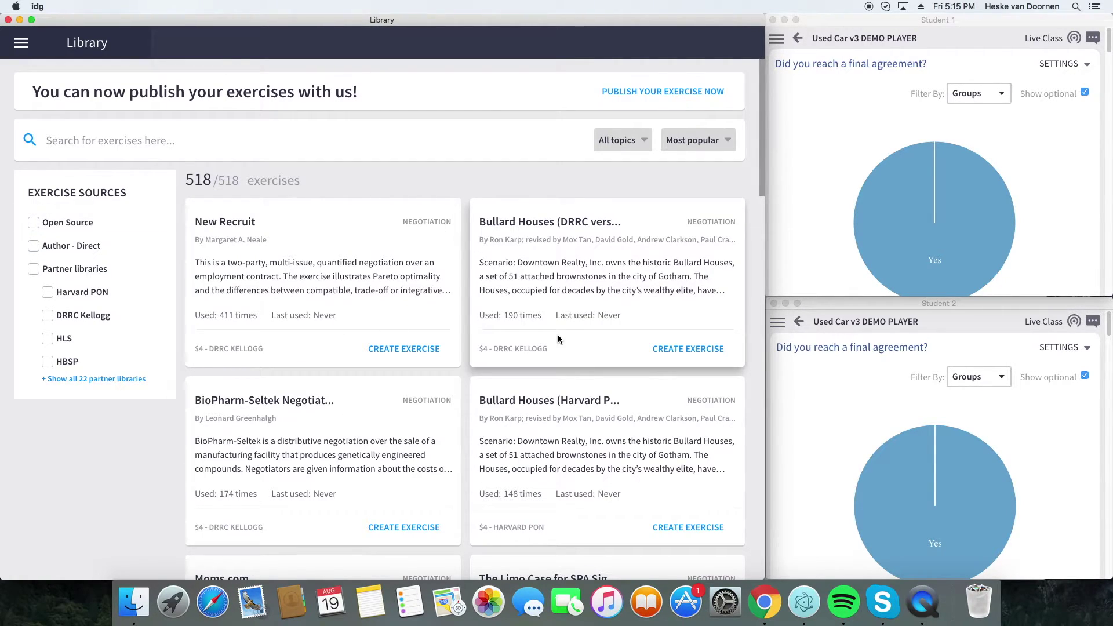
- Search the Library for 'v3', narrowing it to 125 of 518 exercises
left_click(64, 145)
type("v3")
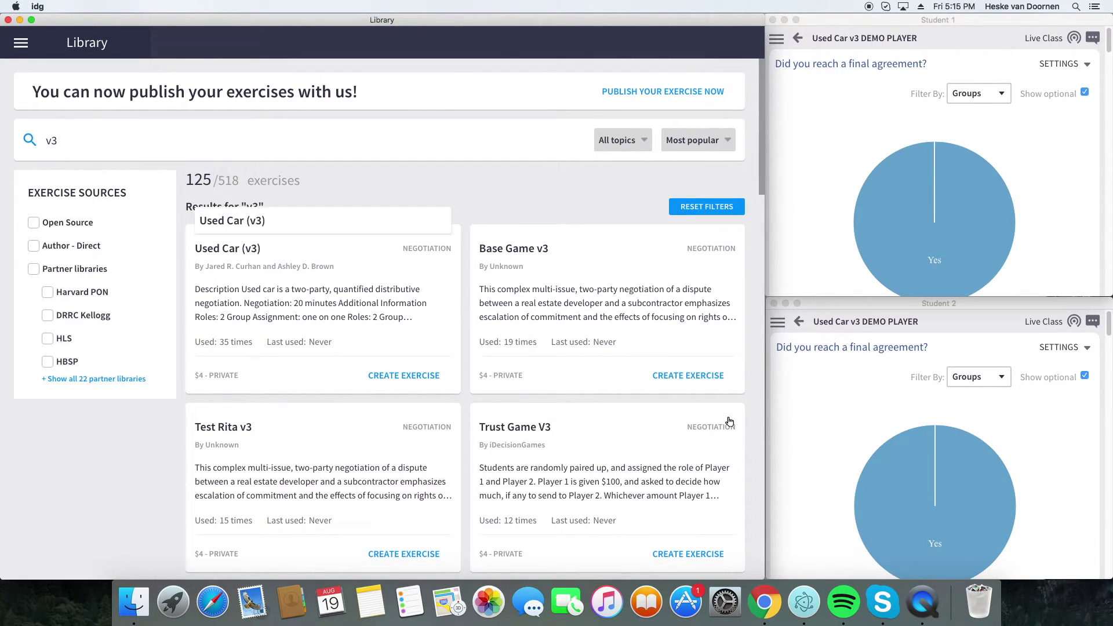
scroll(670, 376, "down", 15)
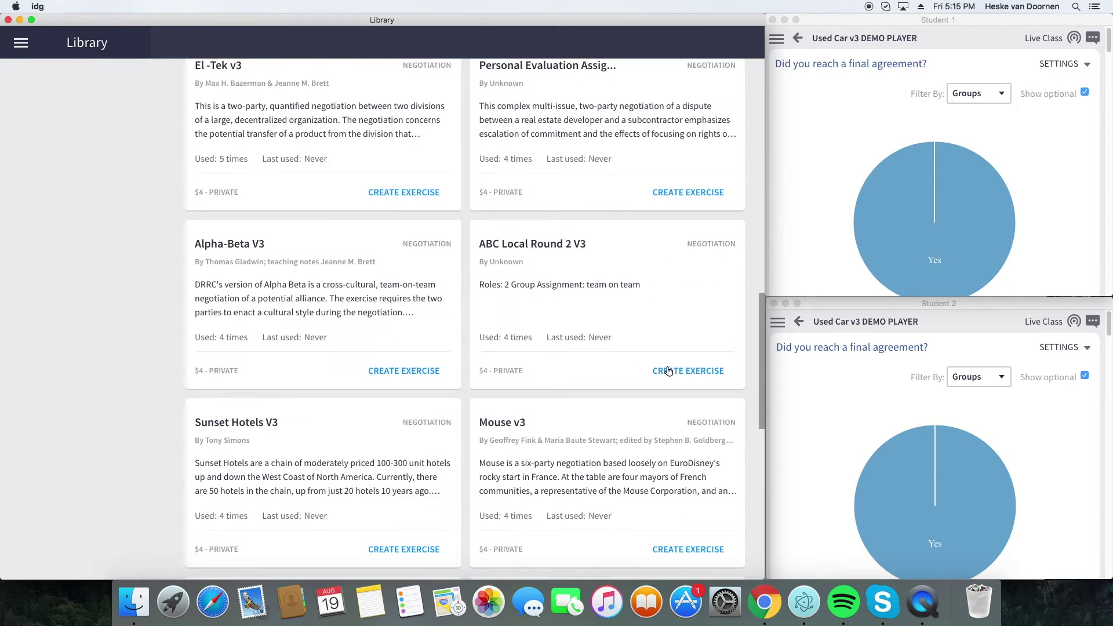
scroll(668, 371, "down", 3)
scroll(626, 356, "up", 20)
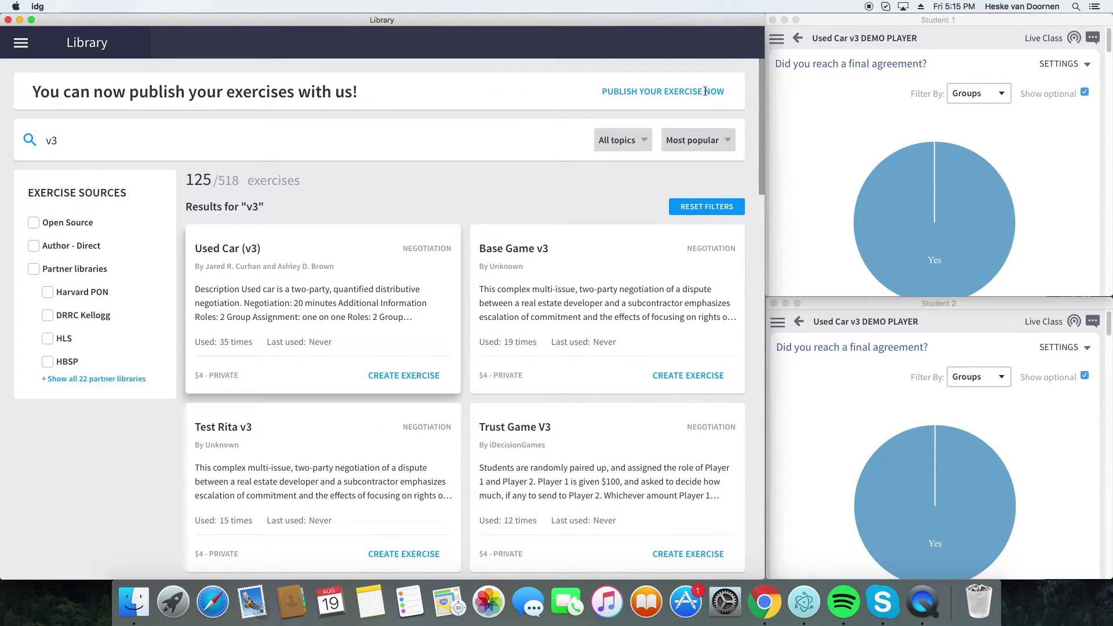
- Close the iDecisionGames Library and Student 1 windows, returning to Finder's Downloads window
left_click(8, 20)
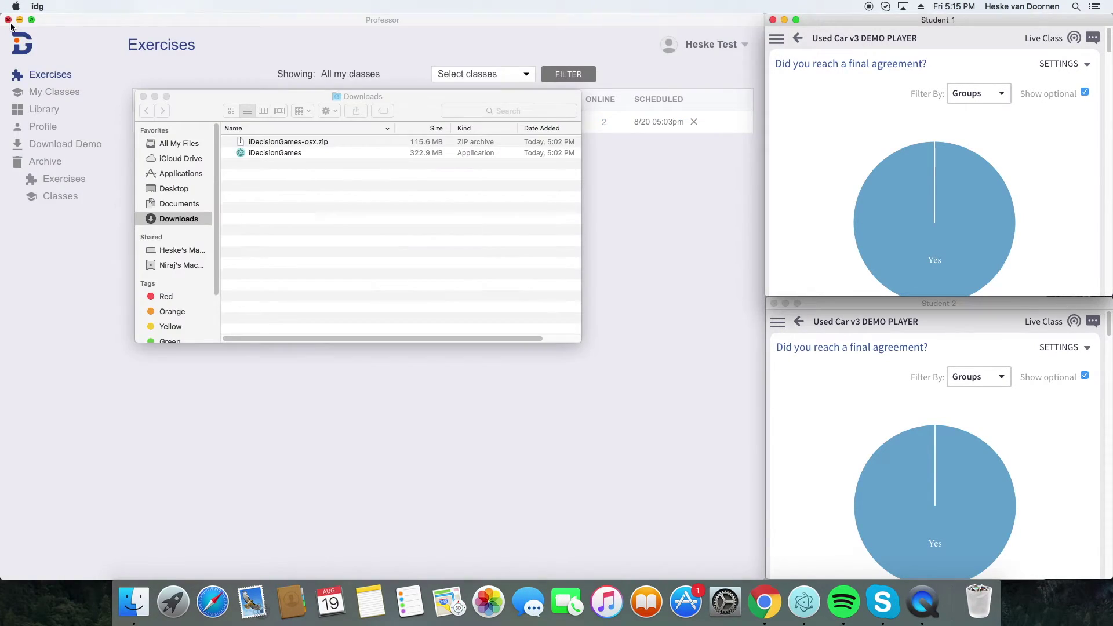
left_click(772, 19)
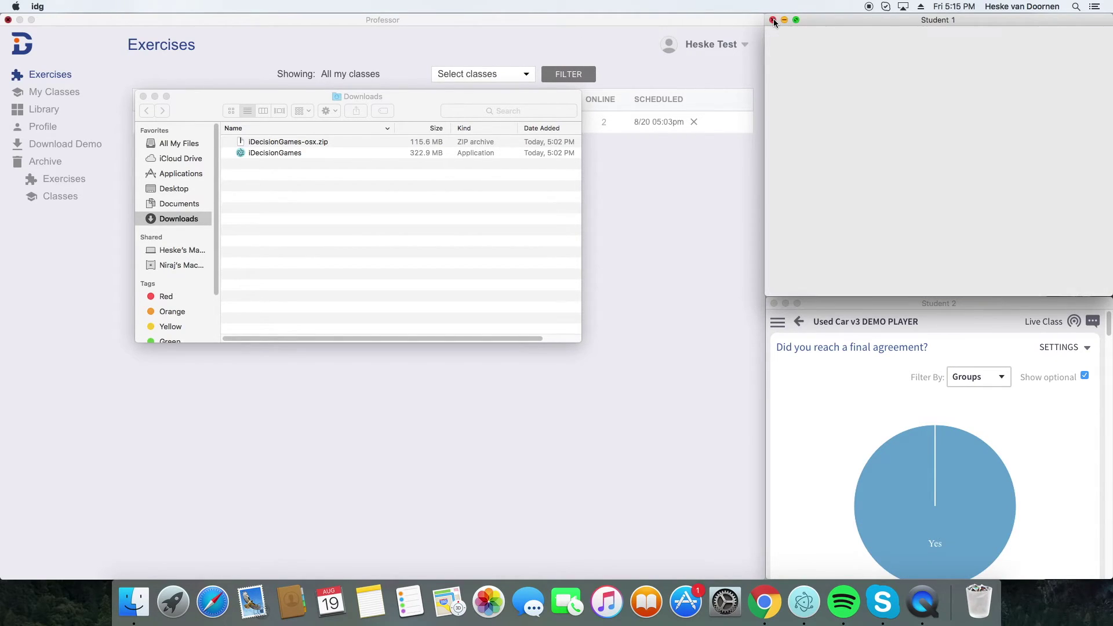
left_click(277, 167)
- Add iDecisionGames to the Dock, close Downloads, and sort My Classes by payment status
left_click(268, 155)
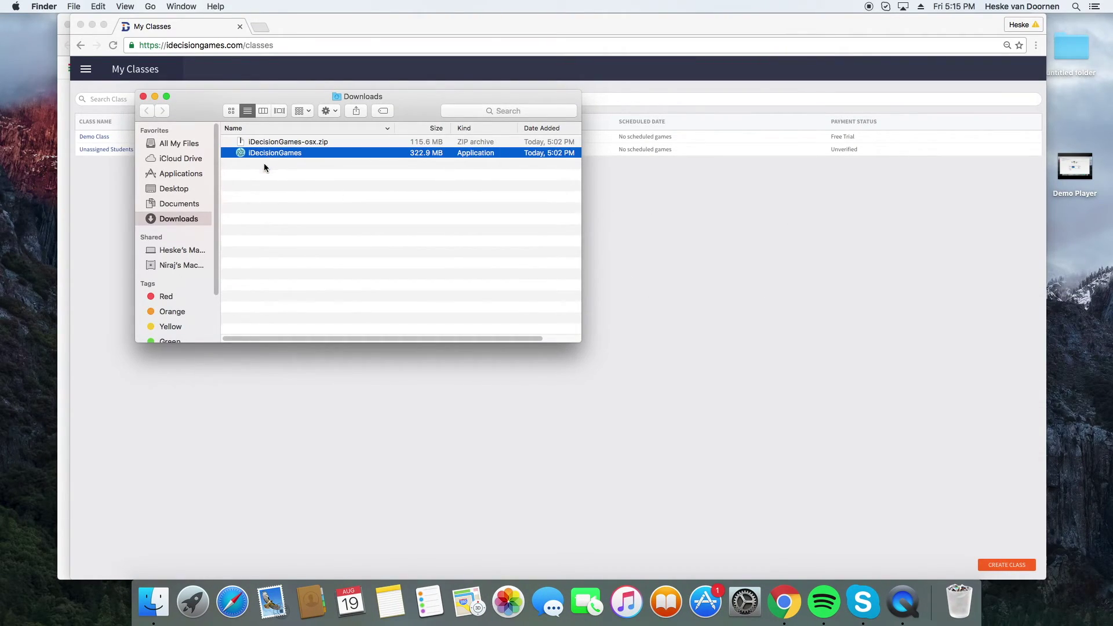
left_click_drag(258, 154, 879, 594)
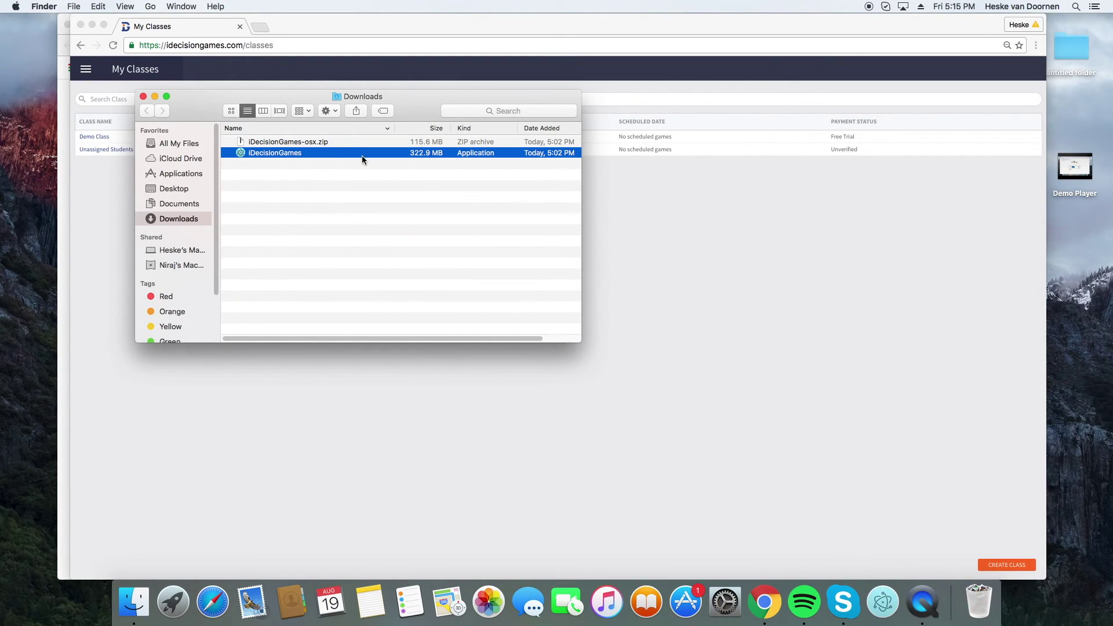
left_click(145, 97)
left_click(236, 263)
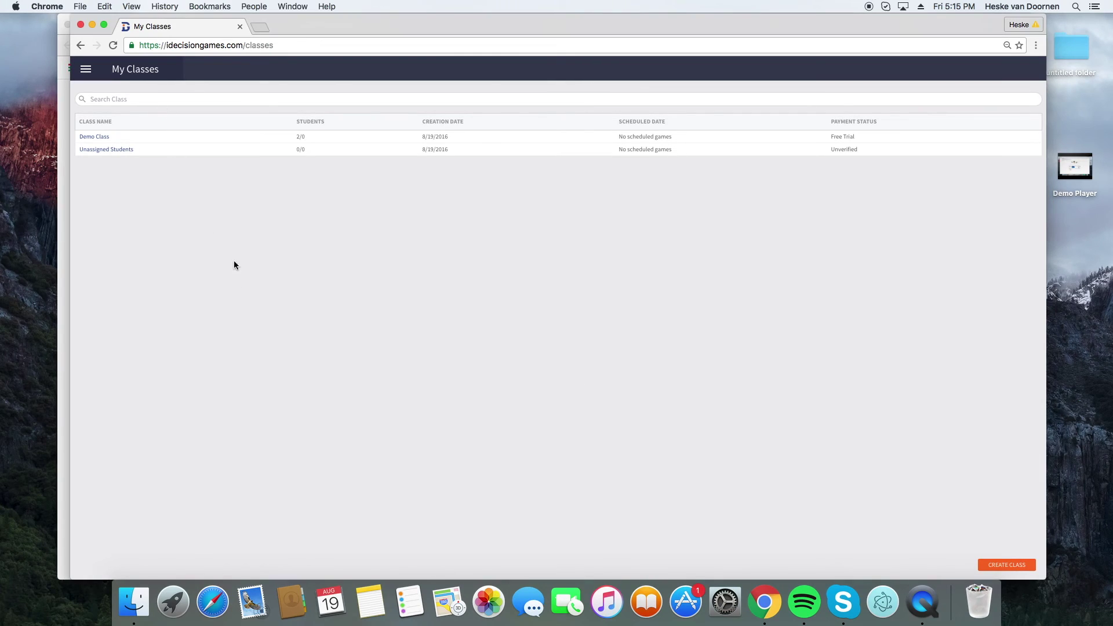